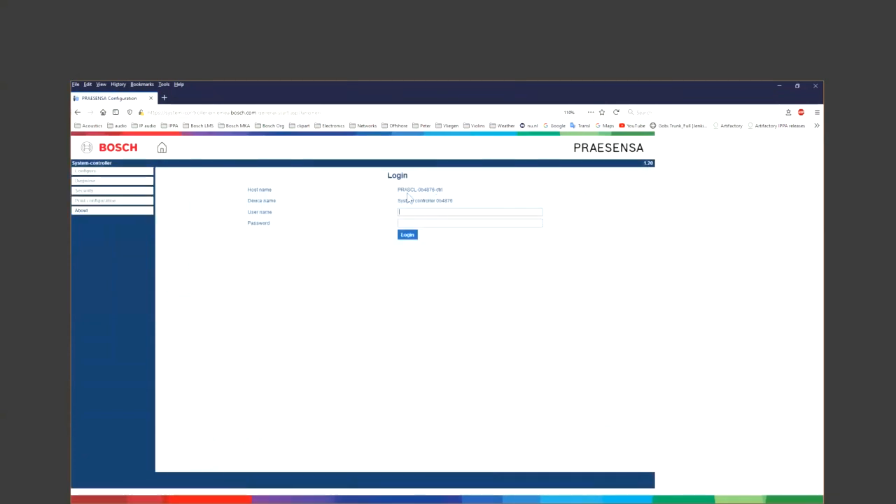
- Sign in to PRAESENSA Configuration with the user name and password
type("poo")
type("5bda")
key("Tab")
type("••••••••")
left_click(408, 236)
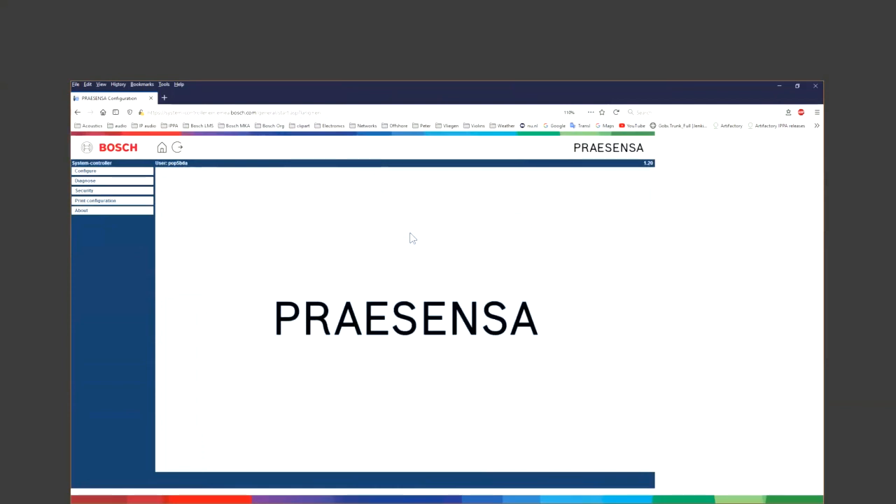
- Open the Recorded messages page under Configure > System options
left_click(103, 173)
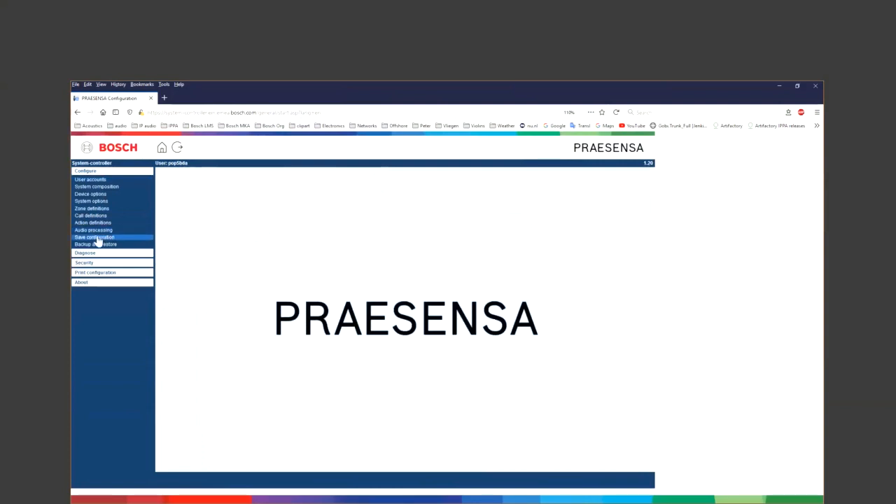
left_click(98, 202)
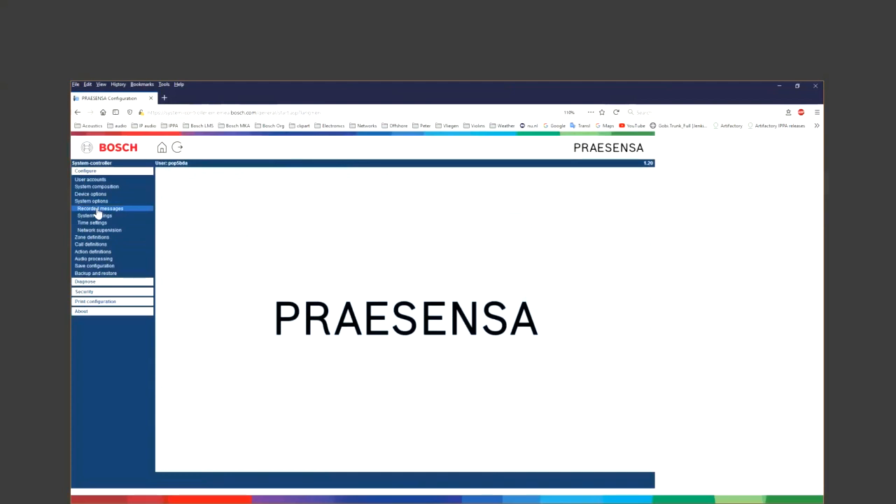
left_click(97, 210)
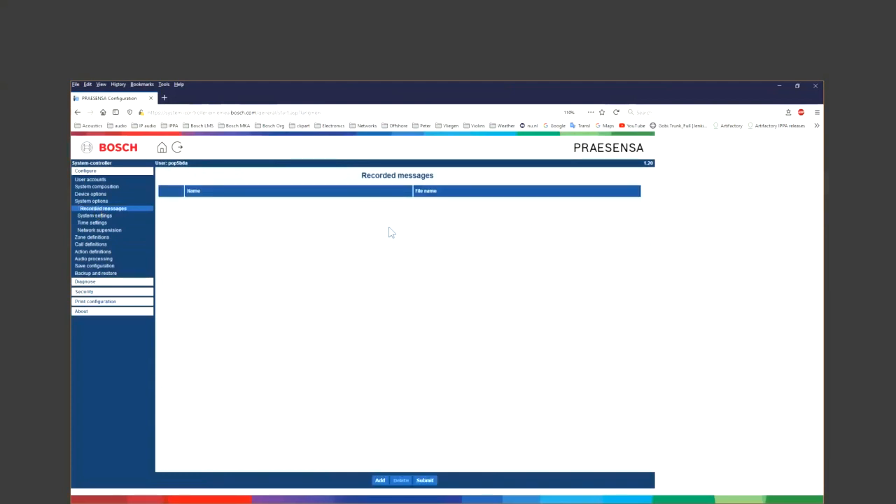
- Upload 1t Chime.wav, att.wav and close.wav as recorded messages
left_click(380, 481)
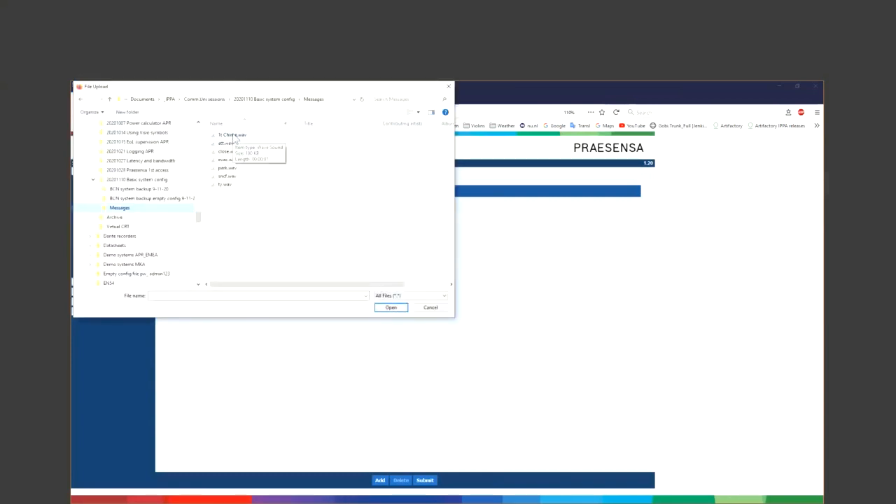
double_click(234, 136)
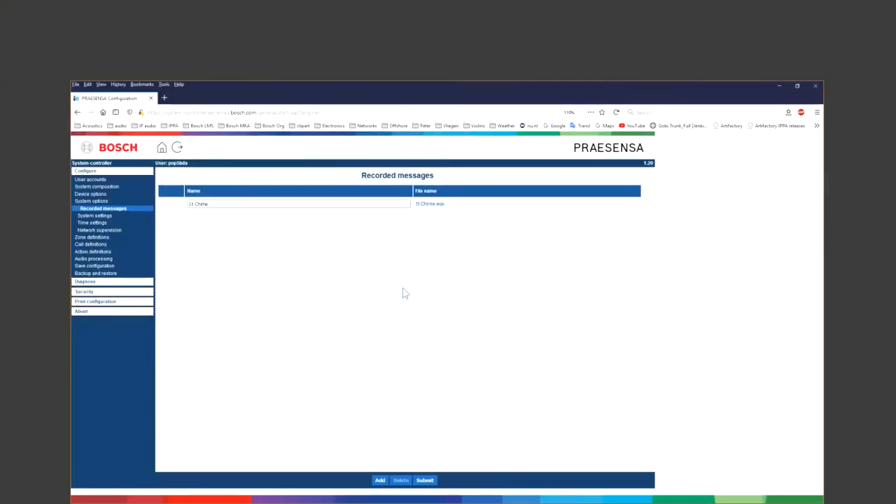
left_click(380, 481)
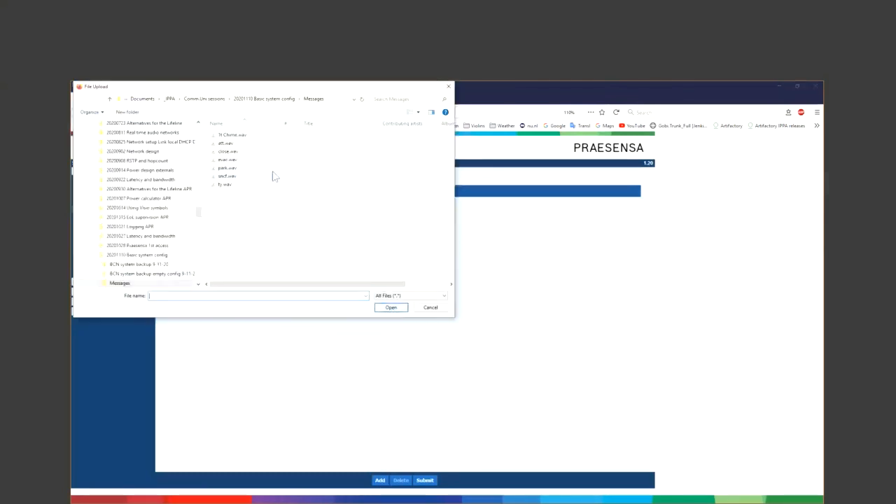
left_click(238, 144)
double_click(237, 146)
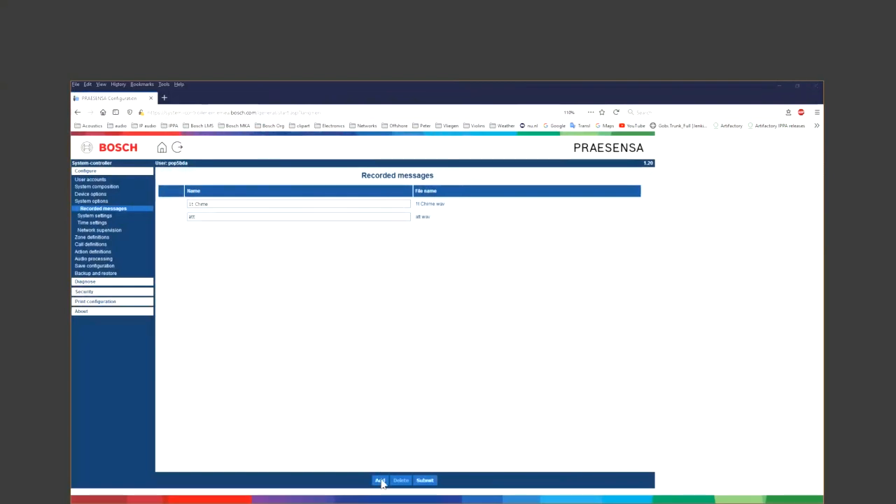
left_click(380, 481)
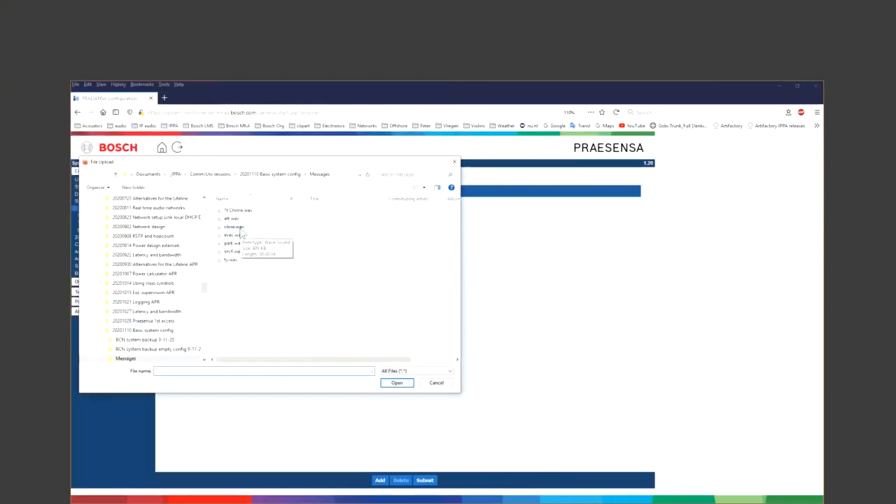
double_click(240, 229)
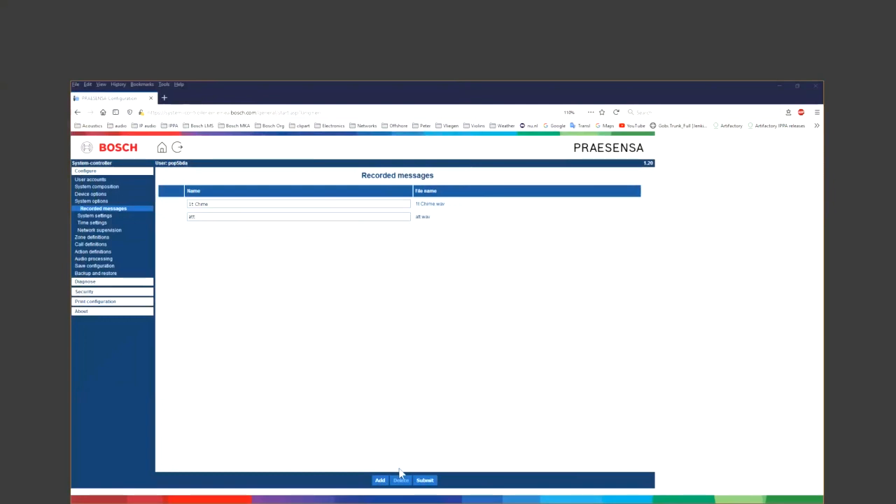
left_click(380, 481)
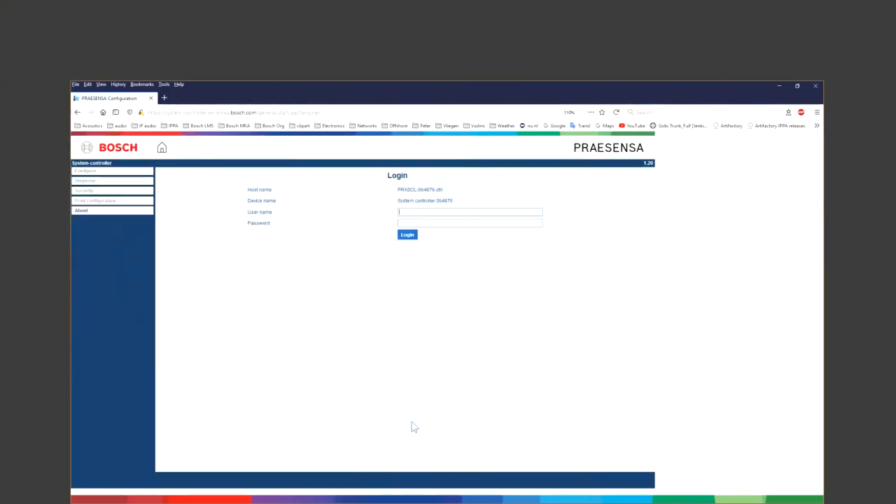
- Sign back in and return to the Recorded messages page under System options
type("pop5t••••••••")
key("Return")
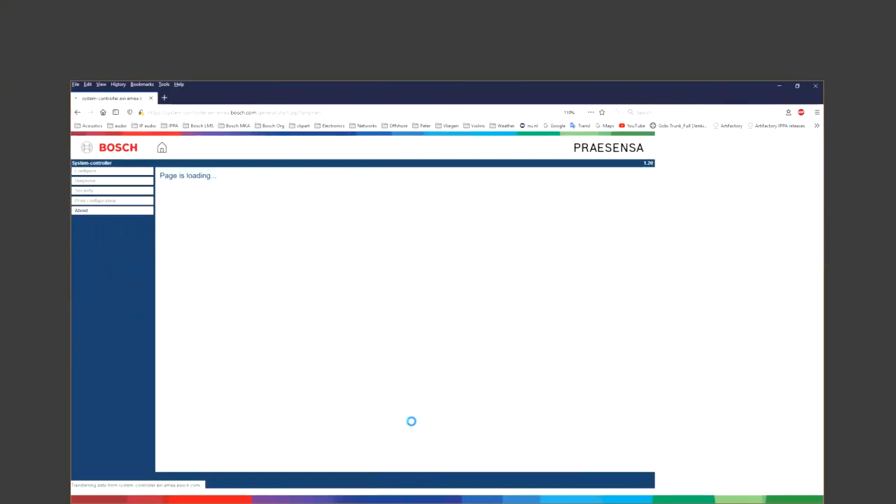
left_click(88, 171)
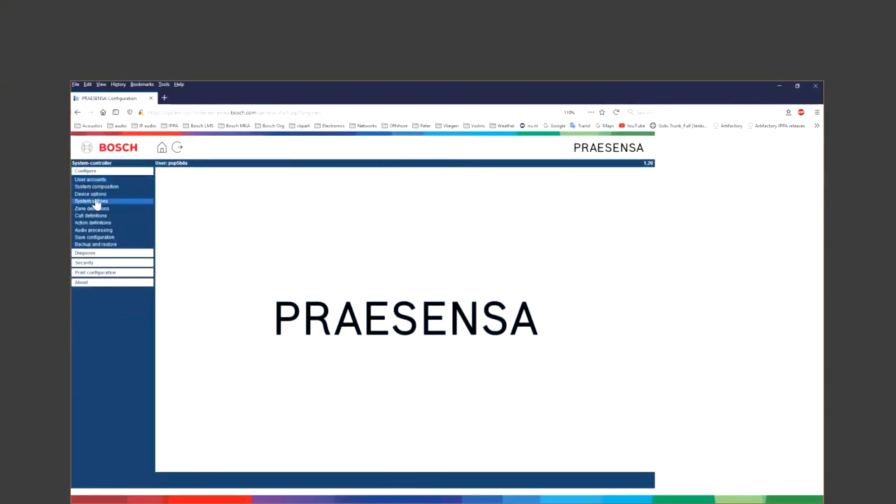
left_click(94, 201)
left_click(97, 207)
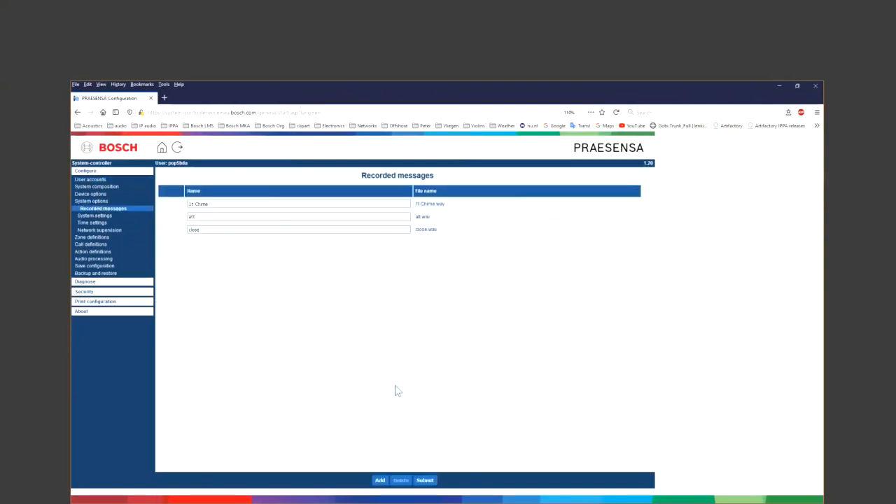
- Upload fy.wav, park.wav and evac.wav as additional recorded messages
left_click(380, 482)
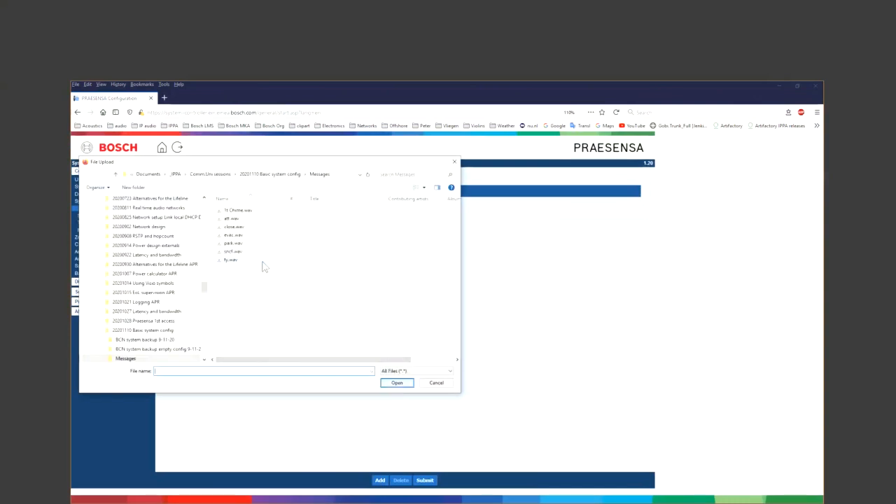
left_click(254, 263)
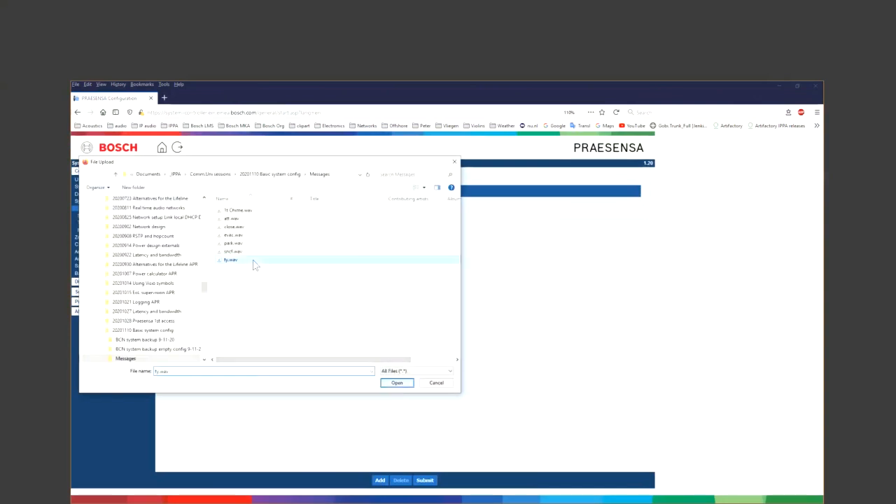
left_click(395, 385)
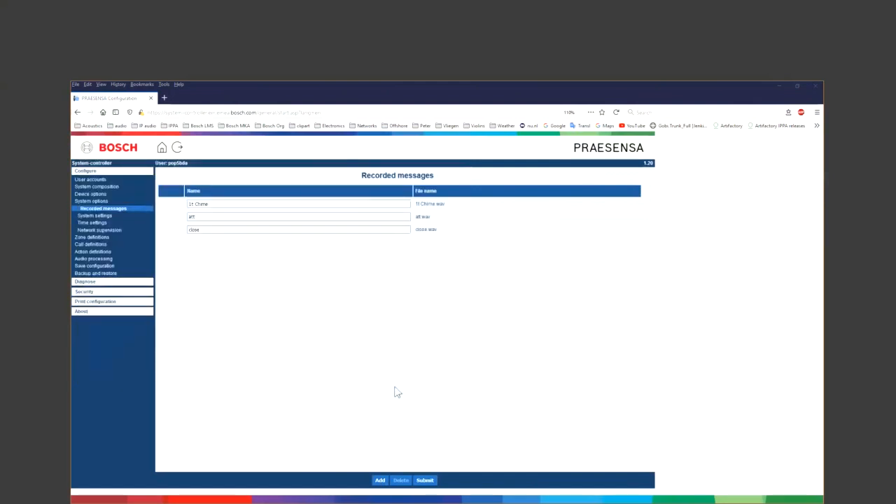
left_click(379, 481)
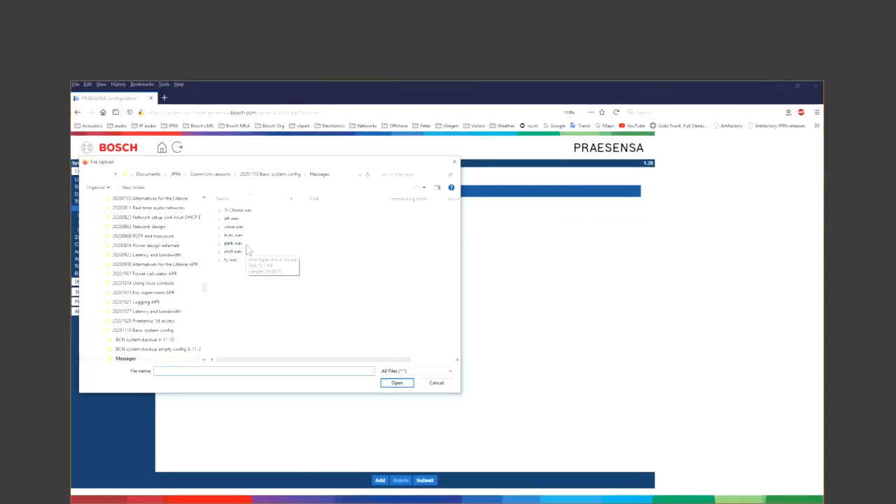
double_click(234, 251)
double_click(243, 237)
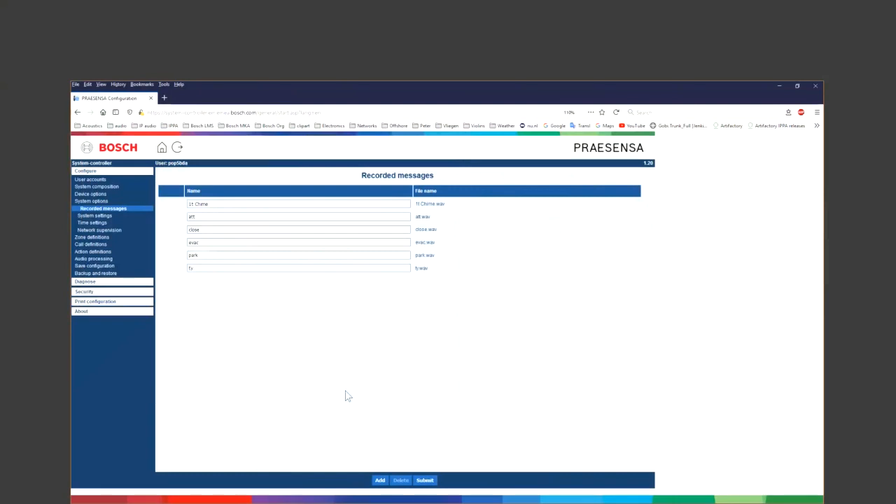
left_click(108, 189)
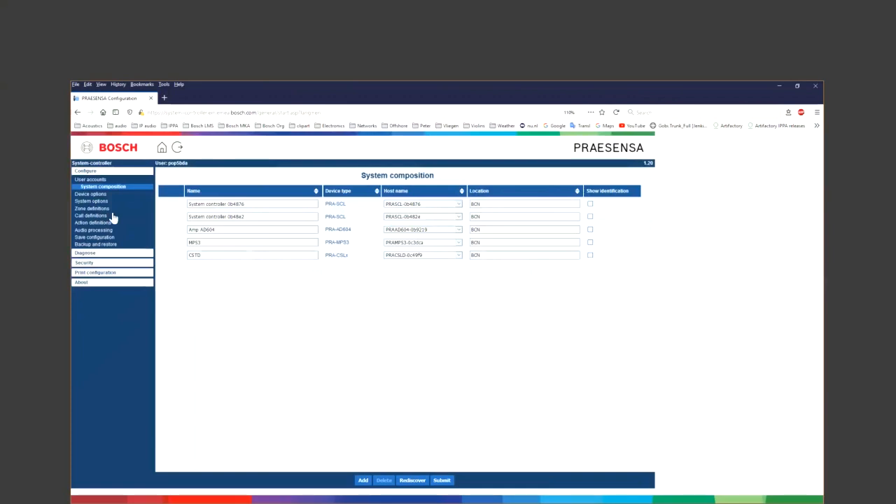
- Open the System-controller device under Device options and review its General supervision settings
left_click(101, 195)
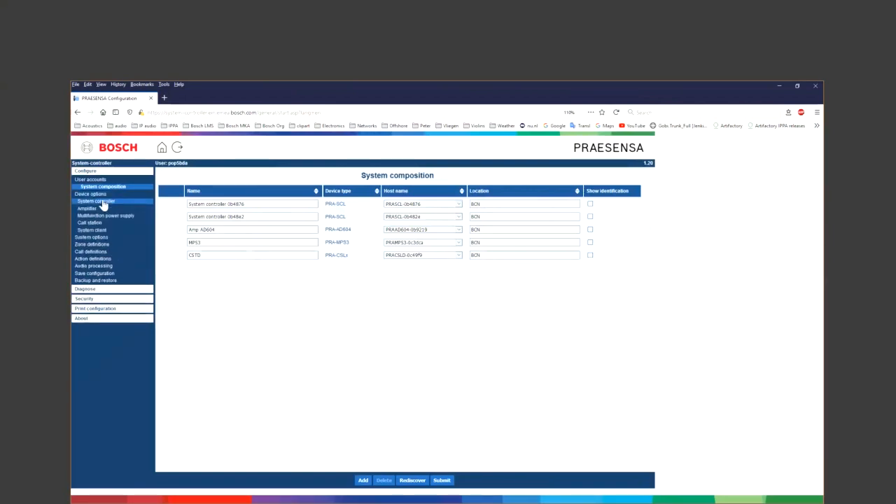
left_click(102, 202)
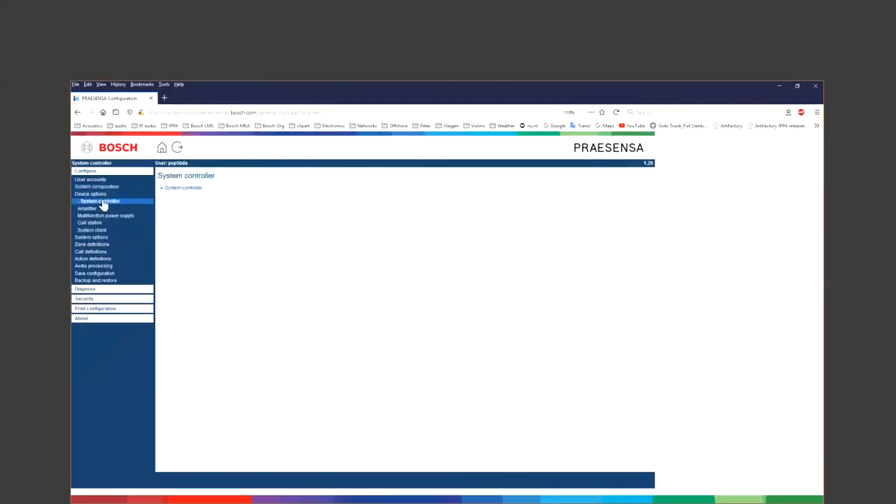
left_click(182, 189)
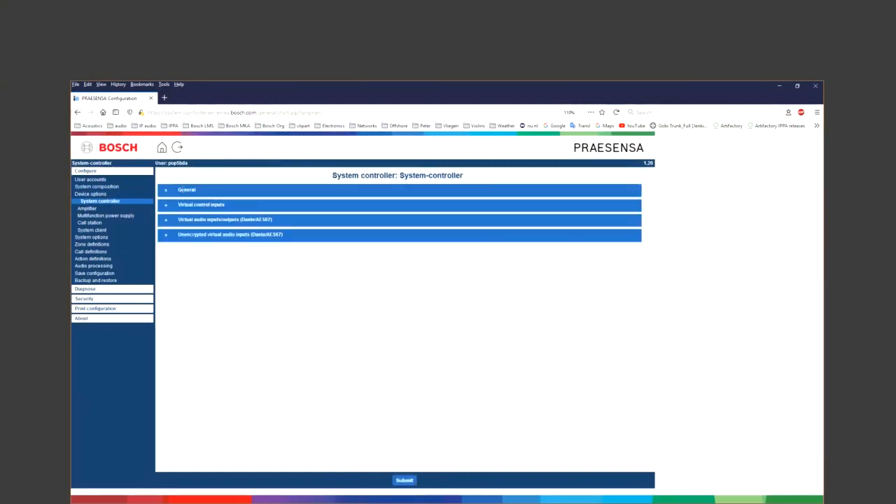
left_click(166, 191)
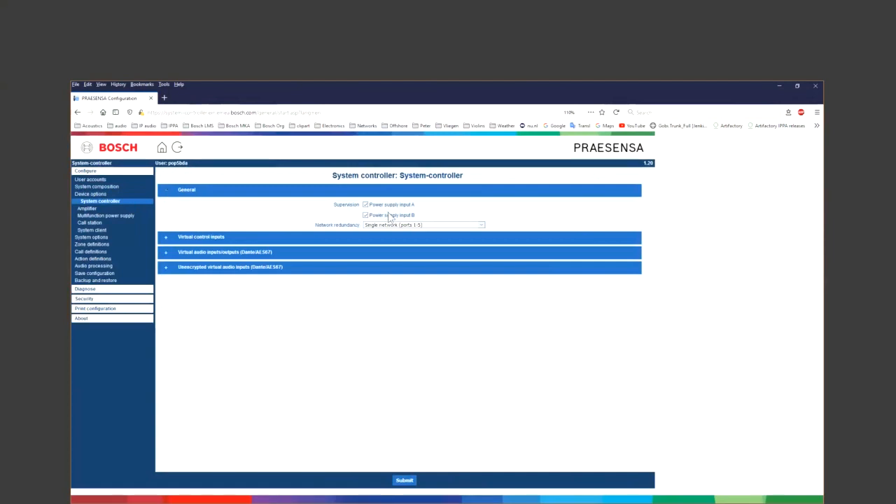
left_click(168, 196)
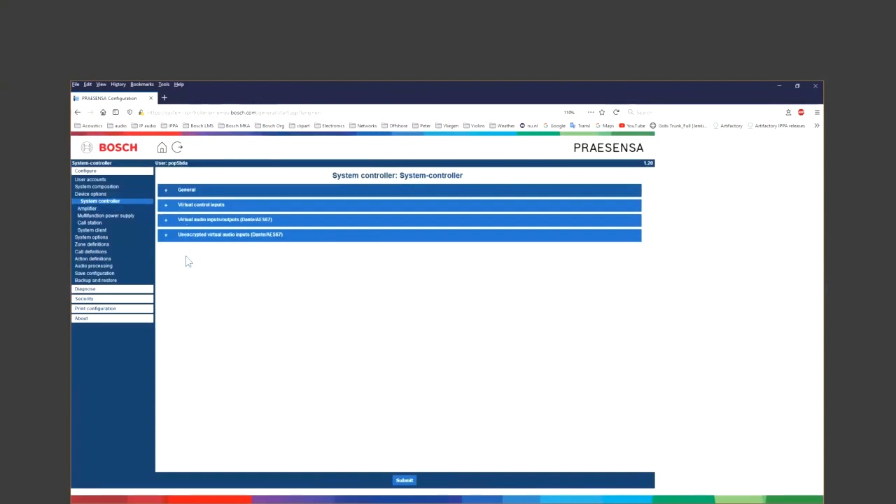
left_click(101, 210)
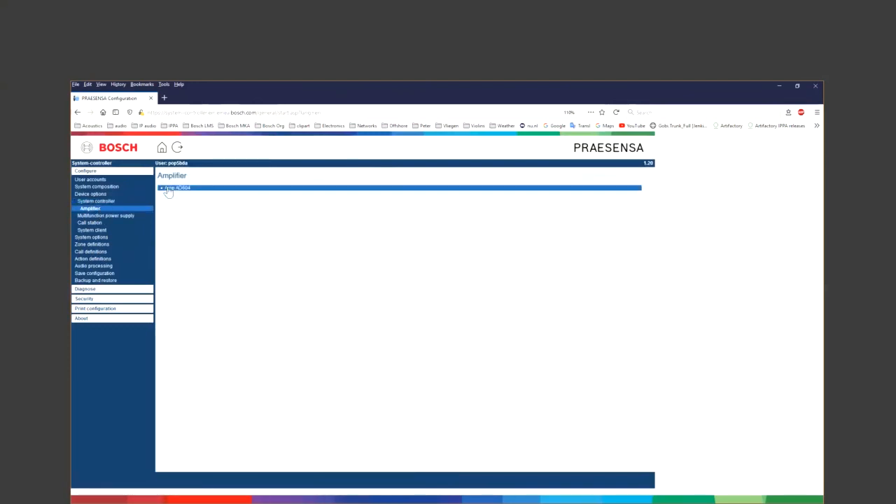
- Disable loudspeaker line supervision on Amp AD604 channels #01, #02 and #03, then submit
left_click(168, 191)
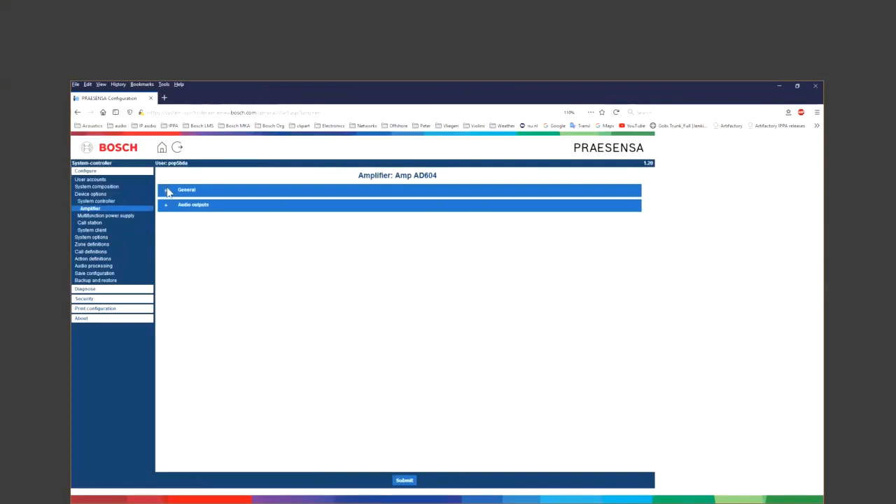
left_click(165, 195)
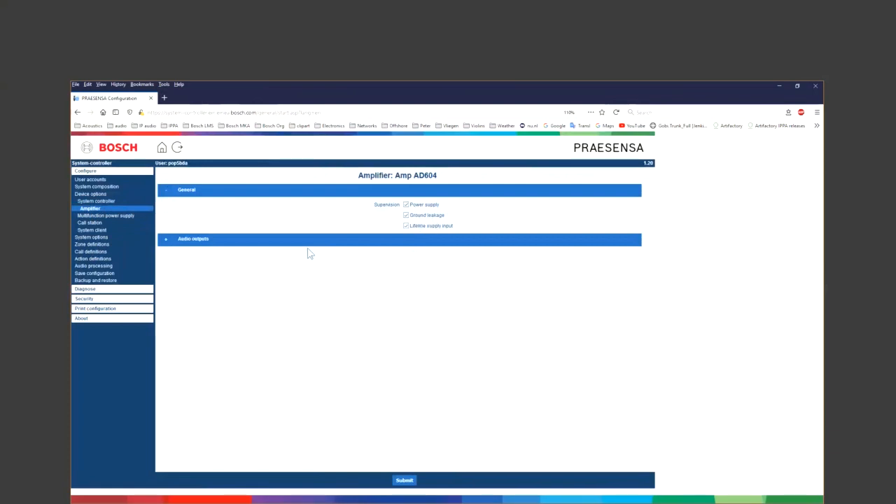
left_click(167, 193)
left_click(167, 204)
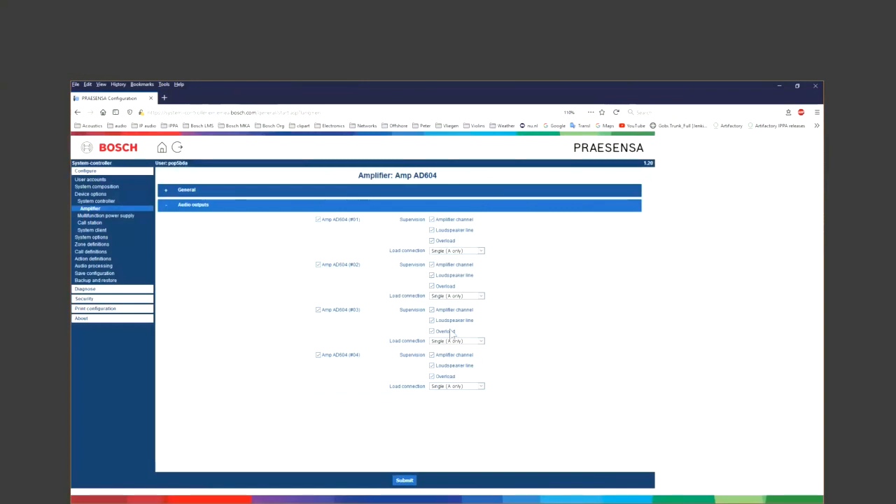
left_click(432, 321)
left_click(432, 275)
left_click(431, 231)
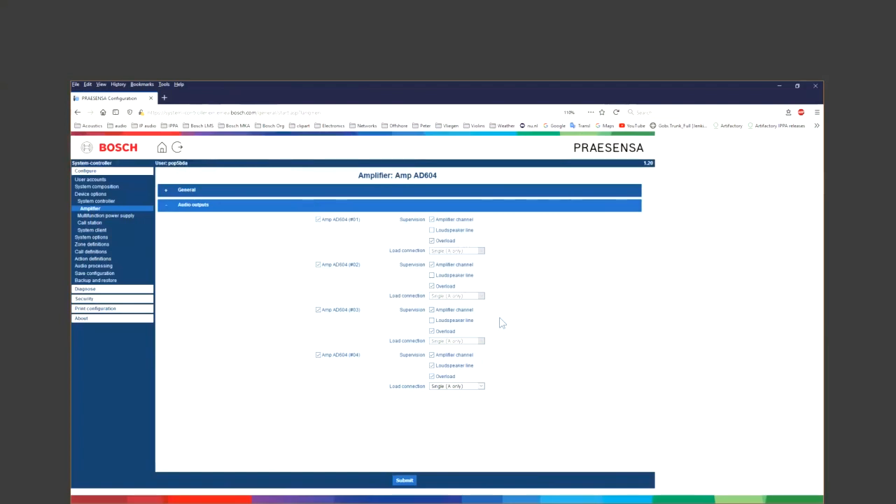
left_click(406, 480)
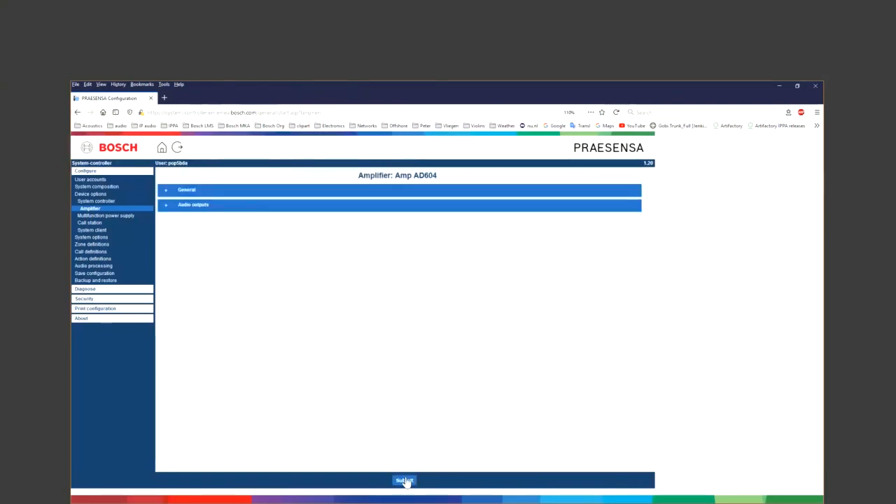
- On MPS3, enable mains supervision, amplifier 1 48V supply and lifeline audio supervision, then submit
left_click(133, 218)
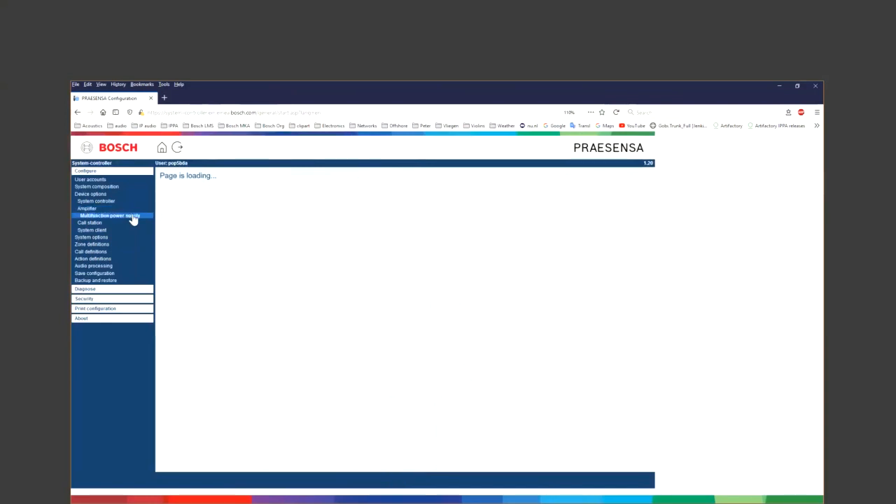
left_click(168, 191)
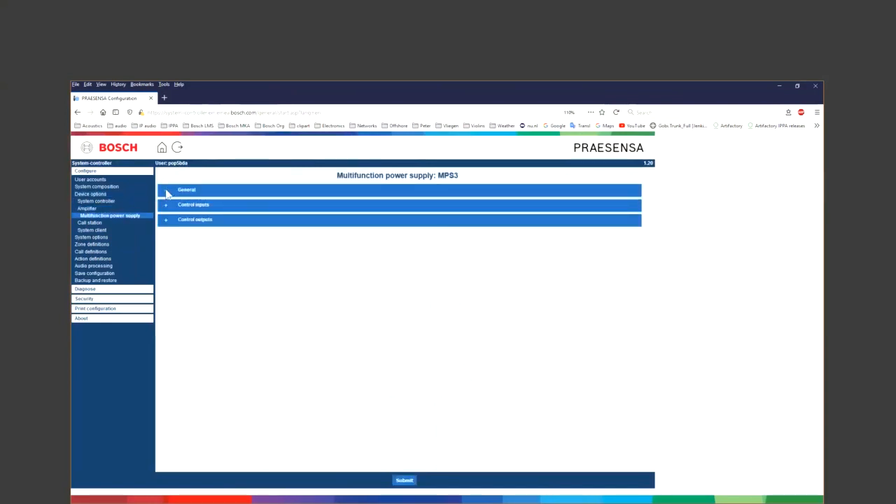
left_click(168, 192)
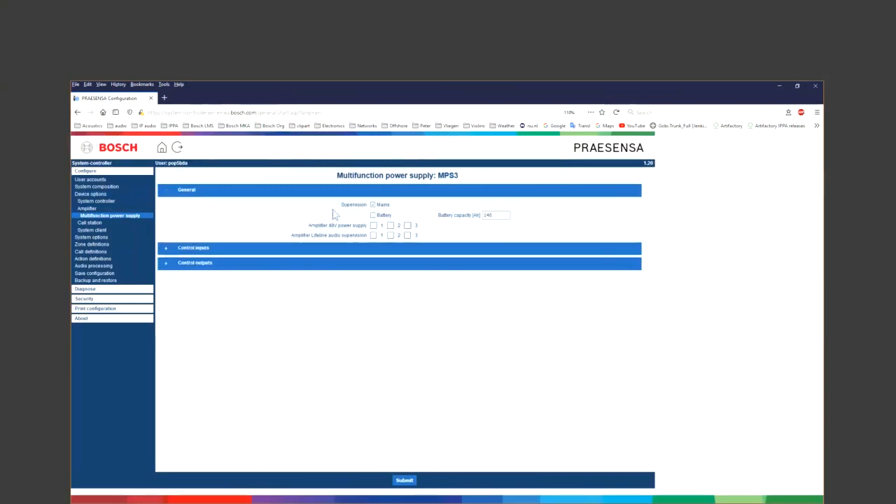
left_click(371, 205)
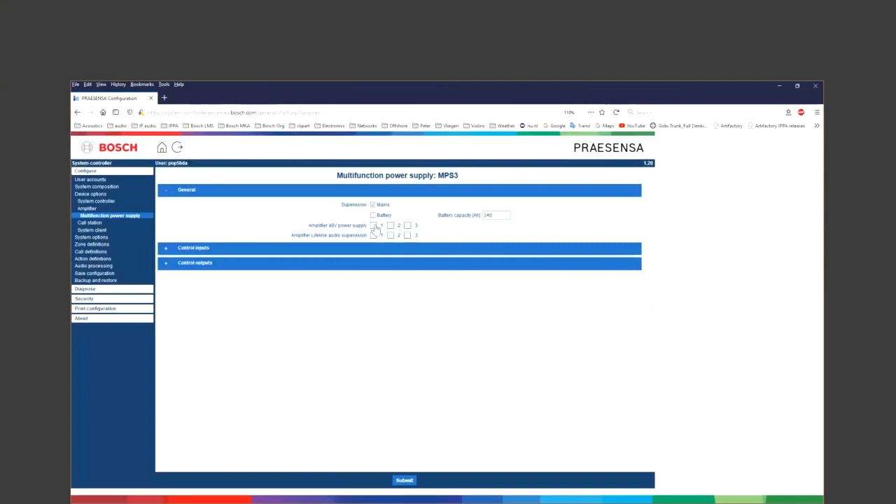
left_click(375, 226)
left_click(373, 236)
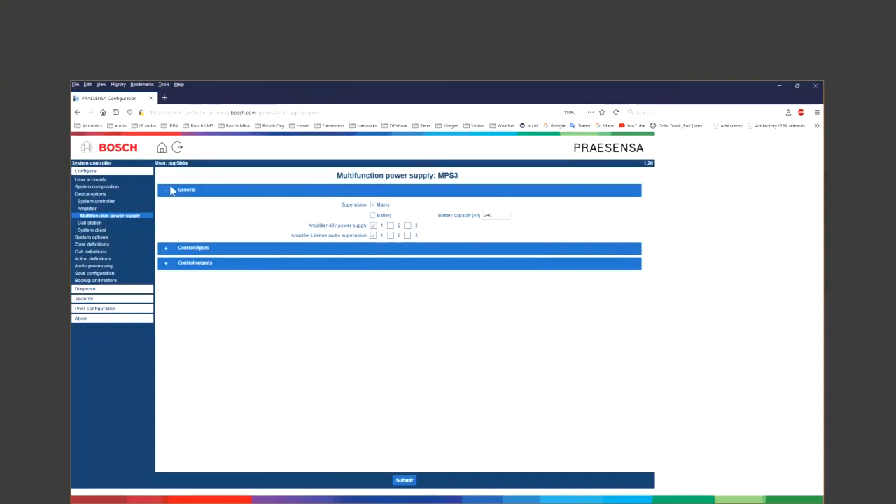
left_click(166, 194)
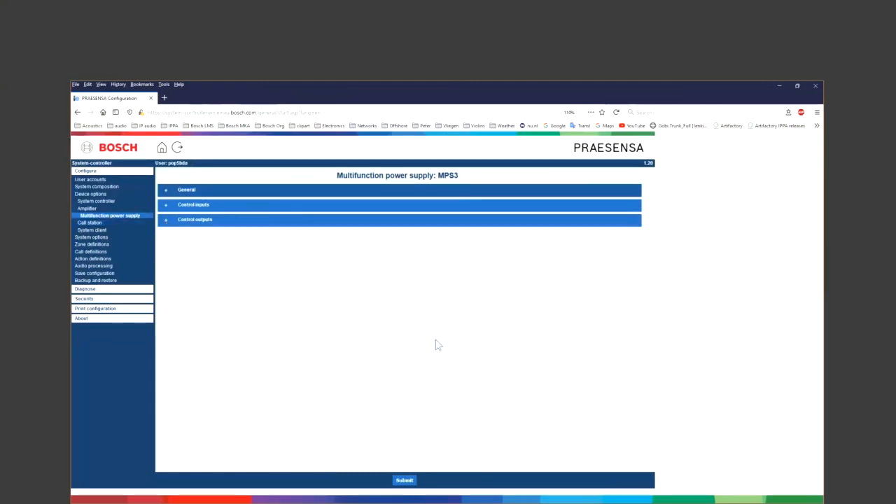
left_click(409, 482)
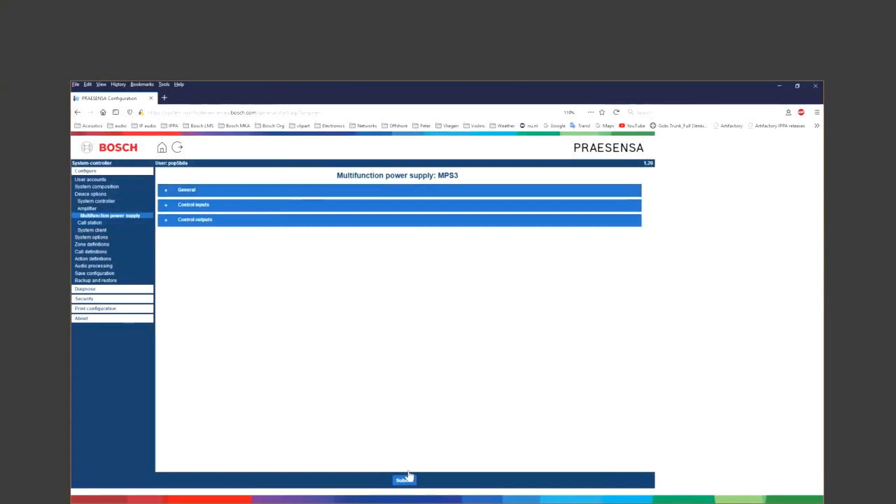
- Keep CSTD's class Normal and set Extensions to 1 and Expected PoE inputs to 1
left_click(90, 222)
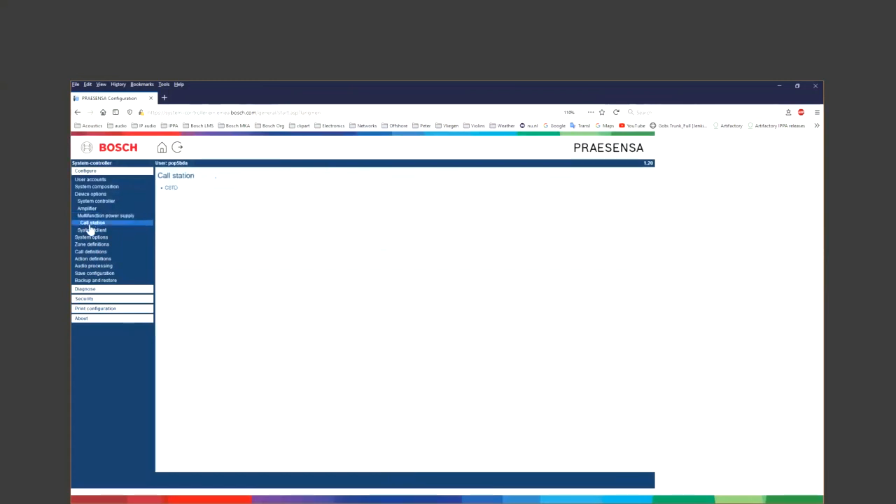
left_click(170, 190)
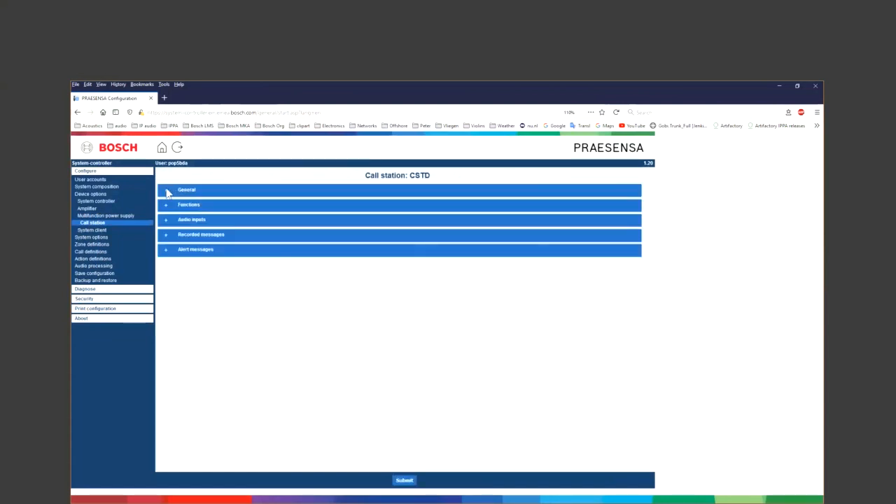
left_click(167, 191)
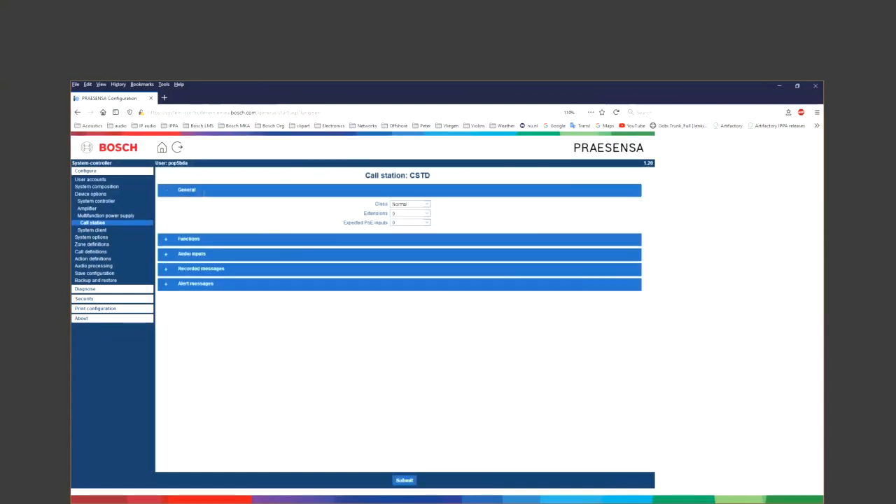
left_click(426, 205)
left_click(429, 207)
left_click(427, 215)
left_click(420, 231)
left_click(426, 224)
left_click(414, 240)
left_click(168, 194)
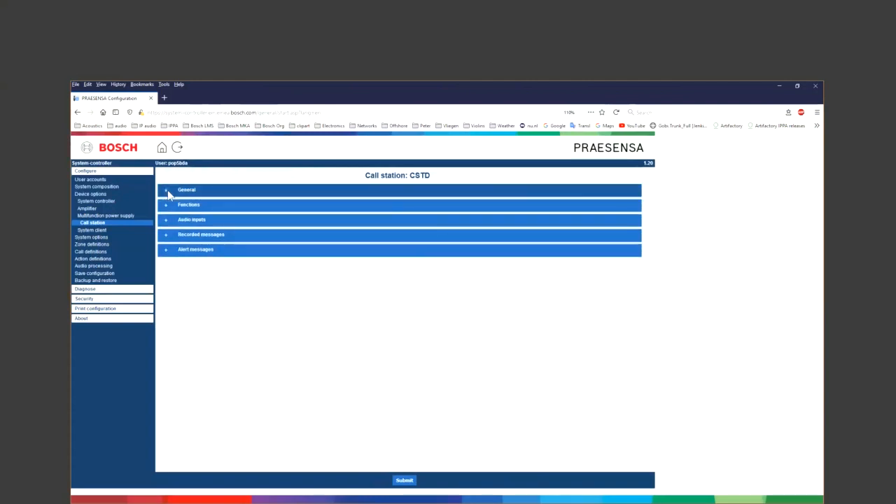
- Expand CSTD's Functions section to view its enabled functions like Music and Fault log
left_click(167, 208)
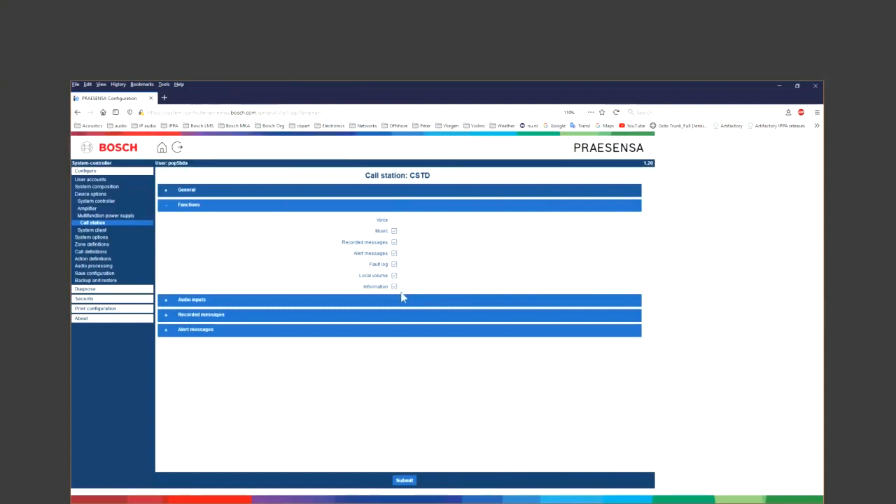
- Review CSTD's audio inputs (microphone *01 at 0 dB) and submit the call station settings
left_click(166, 208)
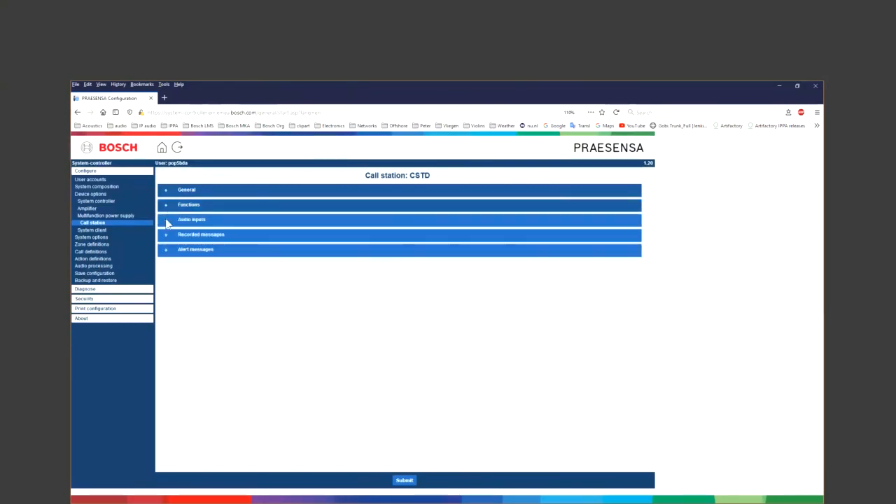
left_click(166, 221)
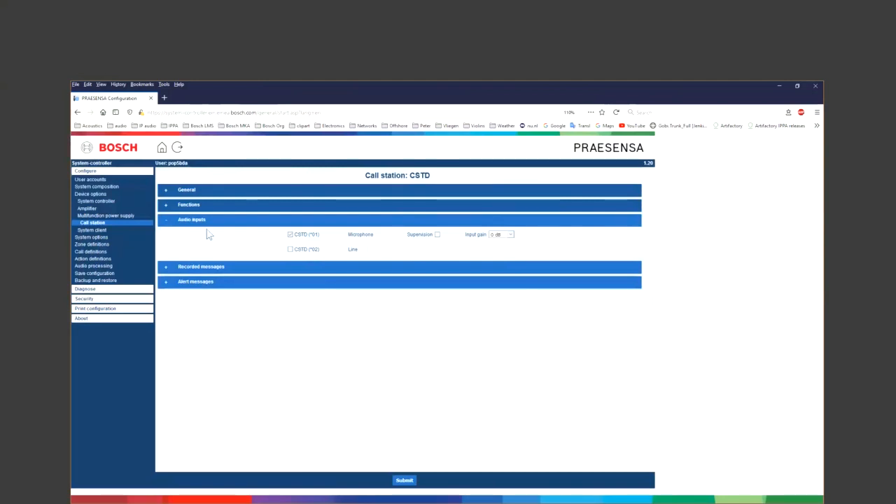
left_click(167, 223)
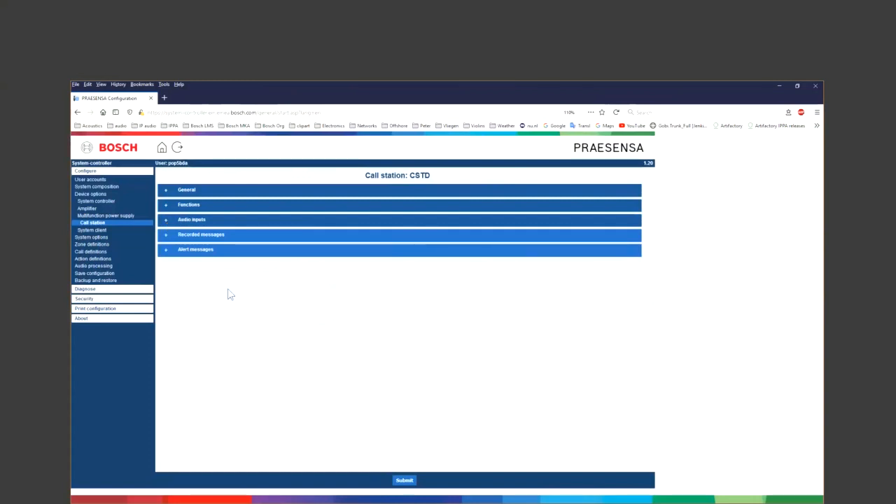
left_click(405, 480)
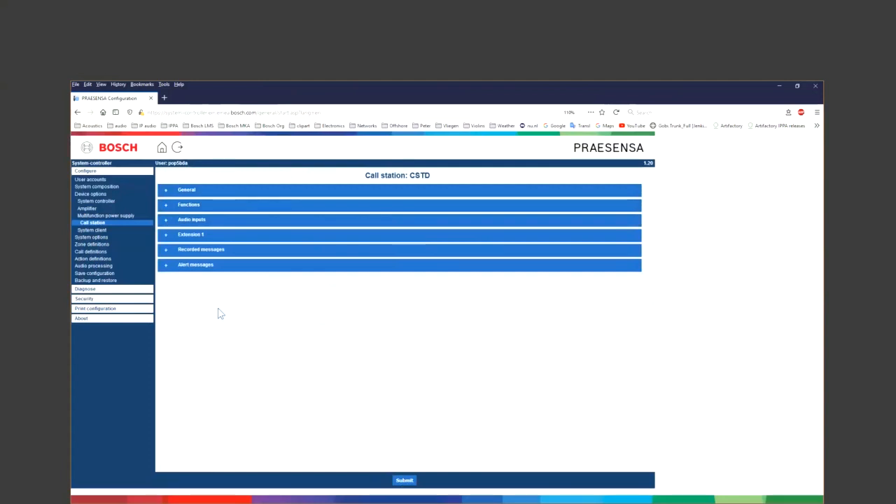
- Set Extension 1 keys #11 and #12 to Acknowledge and/or reset and submit
left_click(166, 238)
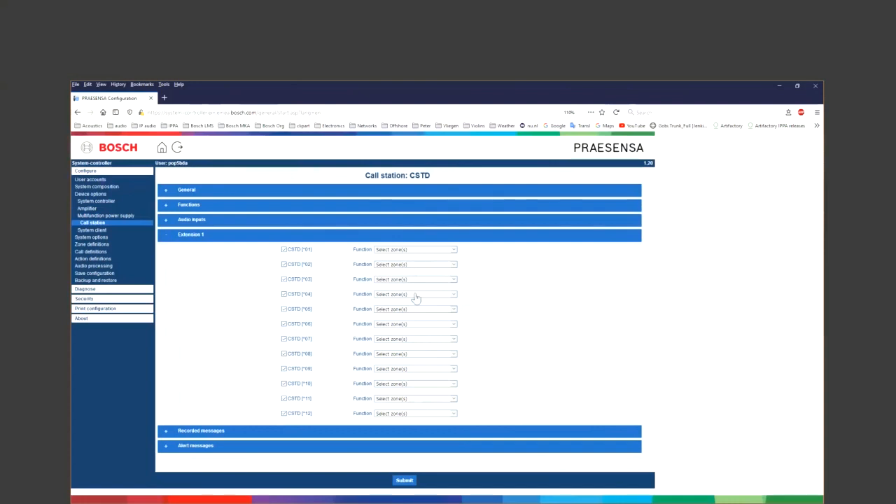
left_click(425, 400)
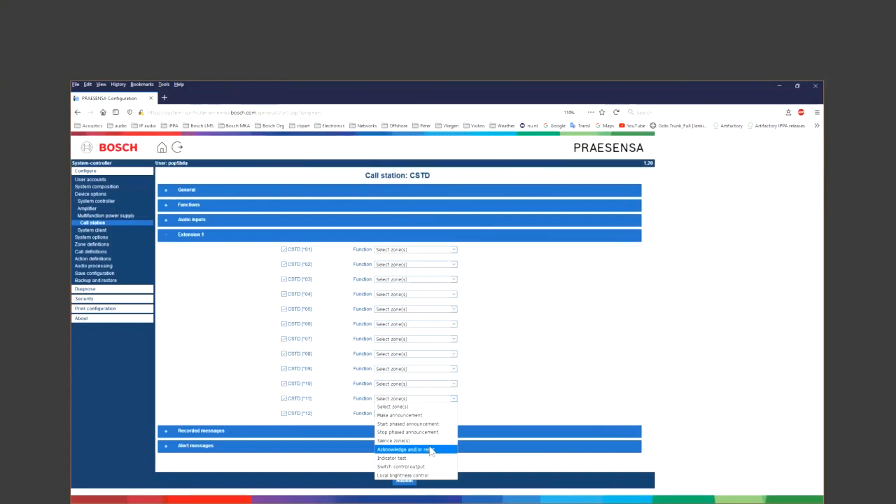
left_click(430, 450)
left_click(427, 414)
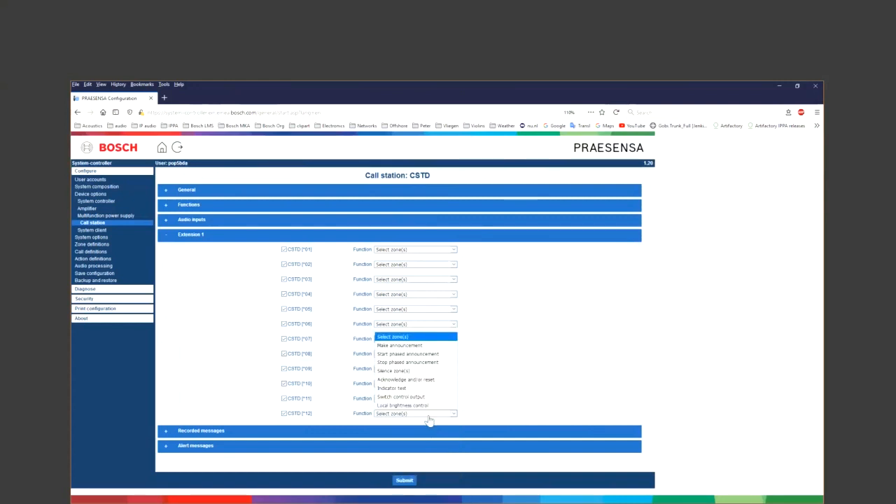
left_click(425, 382)
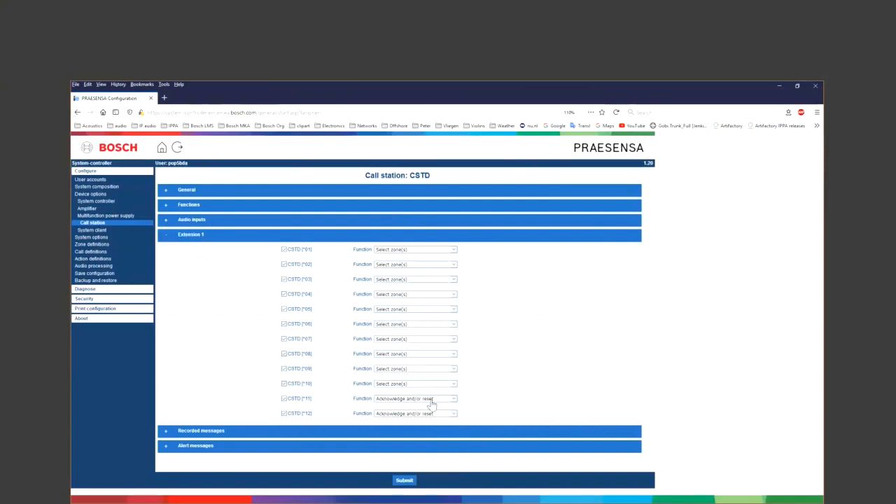
left_click(404, 479)
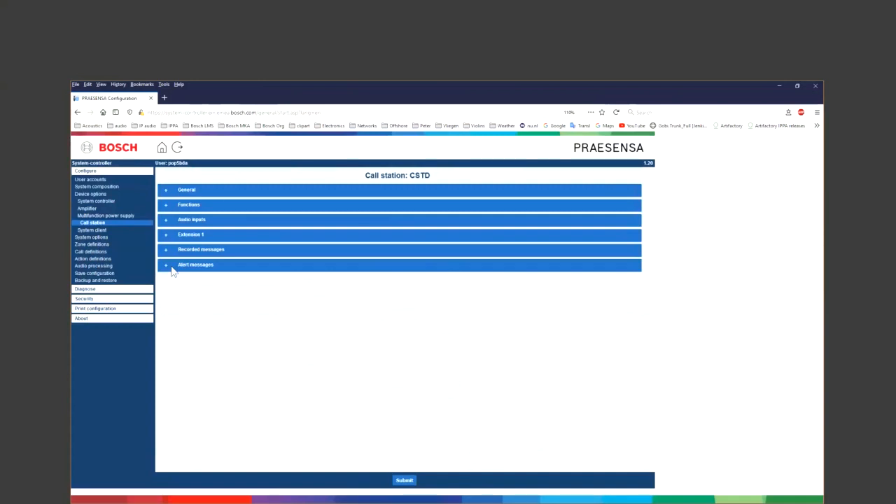
- Go from the Recorded messages list to the System settings page under System options
left_click(98, 230)
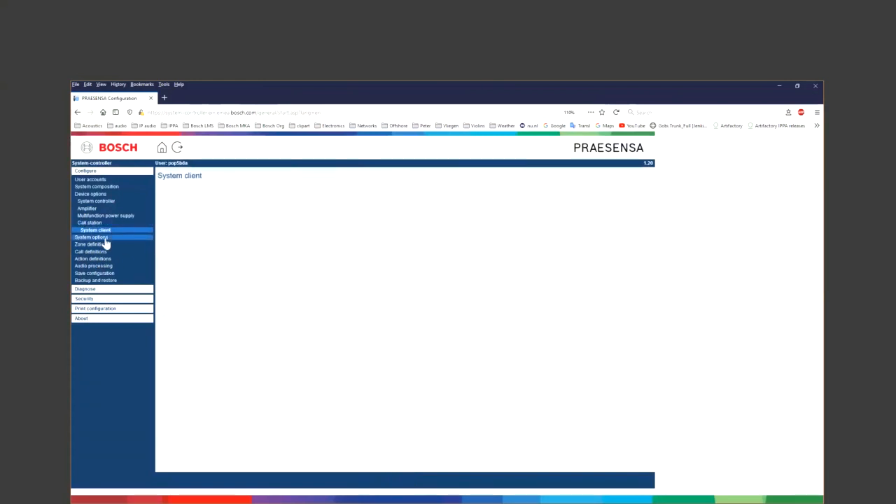
left_click(105, 239)
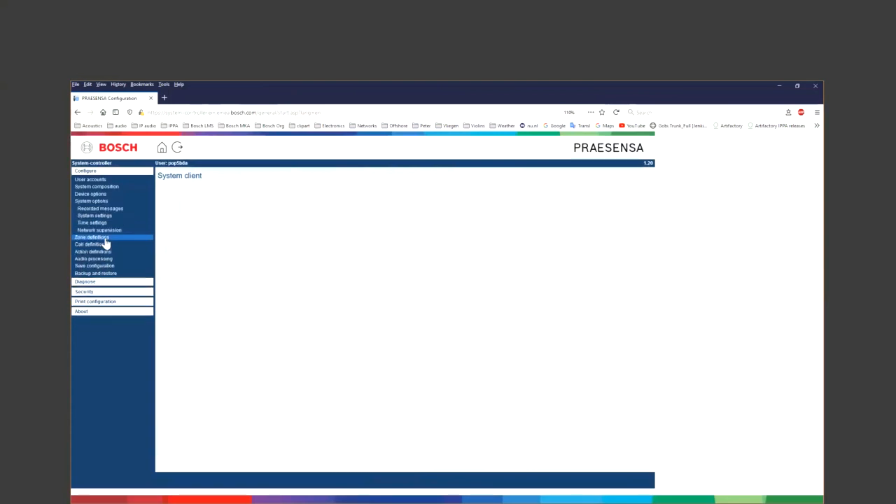
left_click(121, 209)
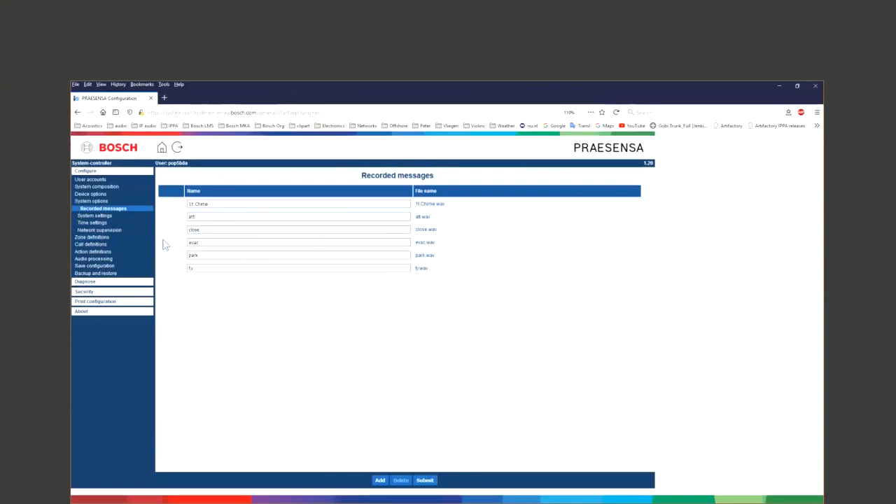
left_click(110, 219)
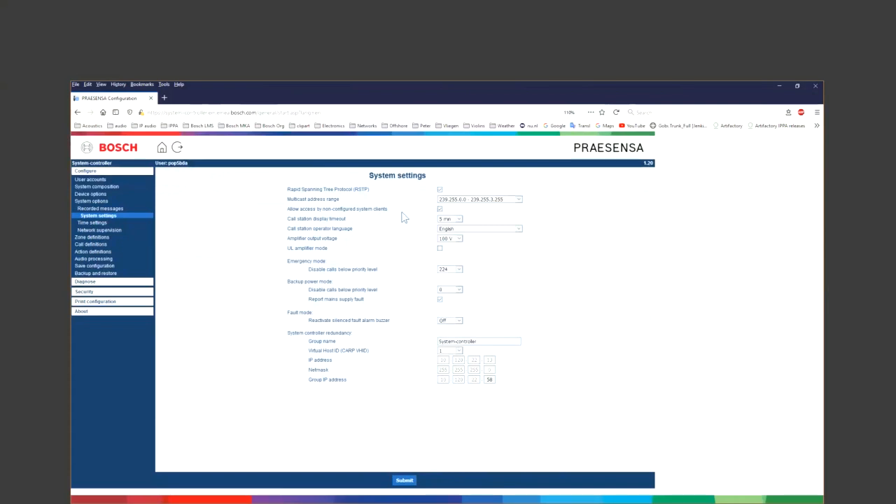
- Keep the amplifier output voltage at 100 V and continue to Time settings
left_click(457, 239)
left_click(477, 248)
left_click(111, 224)
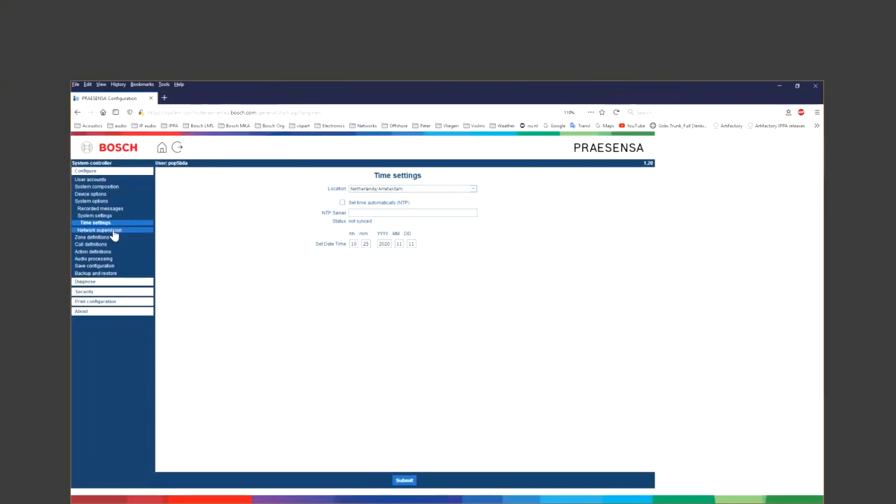
- Open the Network supervision page, leaving network supervision unticked
left_click(114, 233)
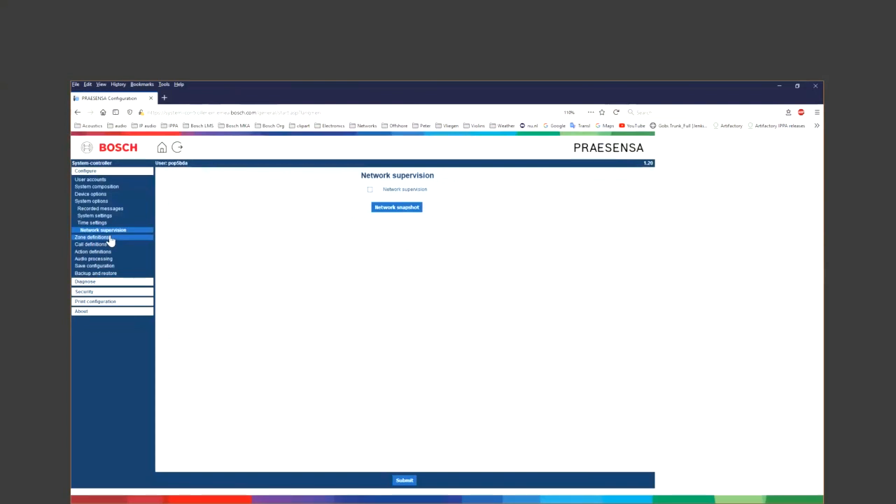
- Open the Zone options editor under Zone definitions
left_click(110, 239)
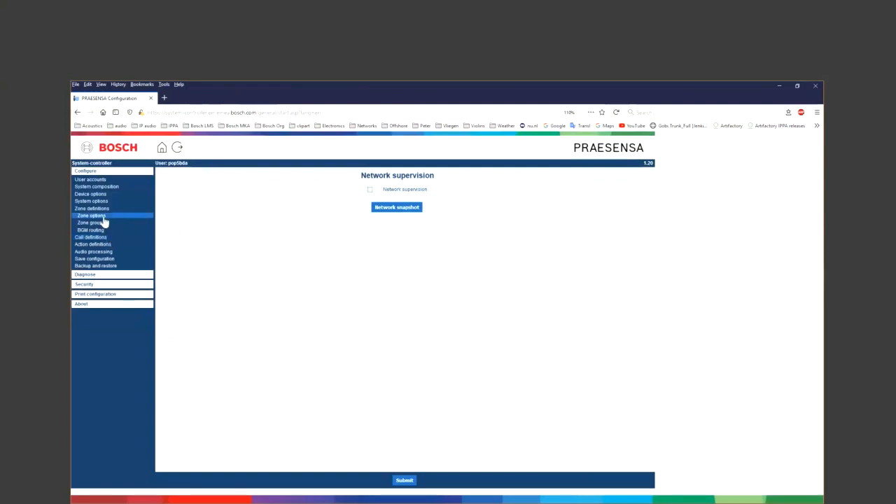
left_click(103, 218)
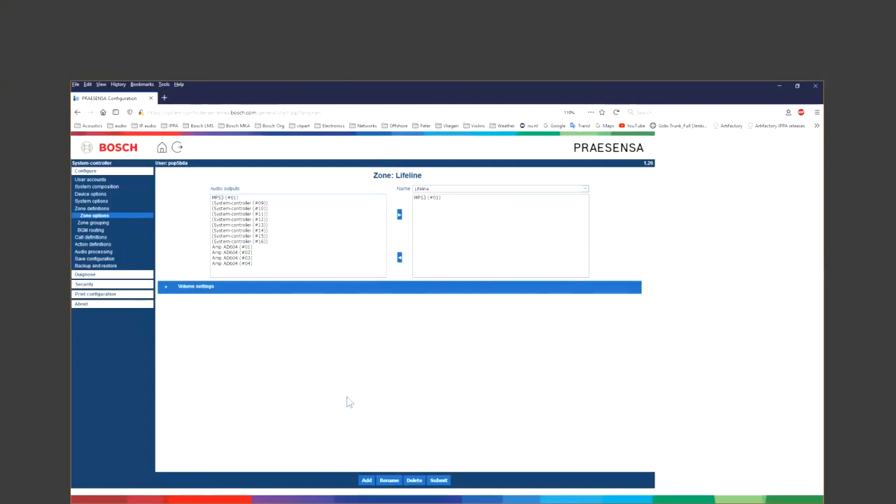
- Create zone z1 with the Amp AD604 (#01) output assigned, and submit it
left_click(366, 481)
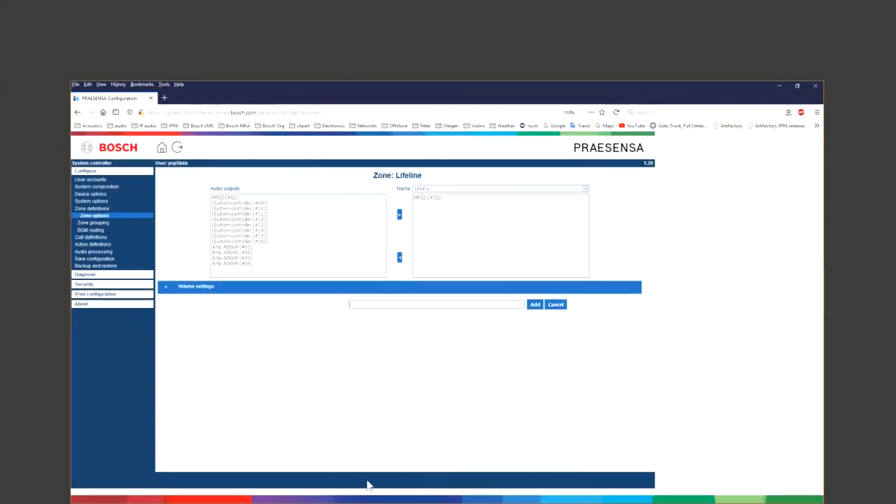
type("z1")
left_click(534, 305)
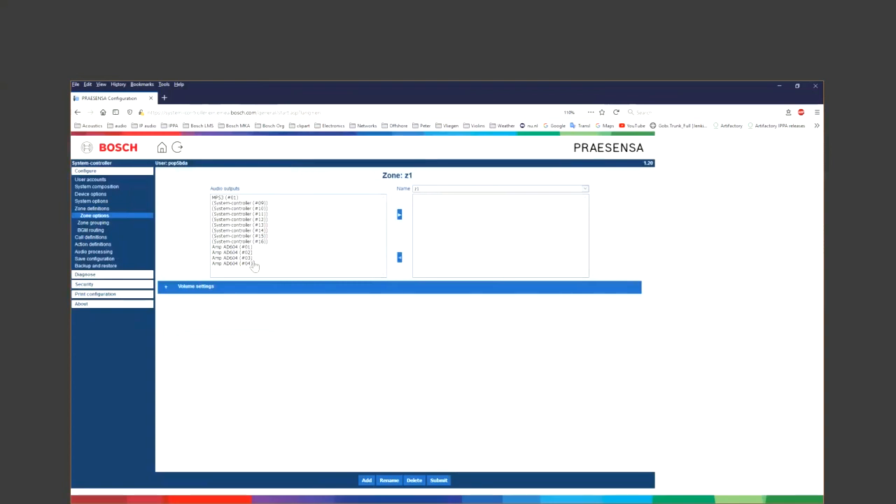
left_click(247, 249)
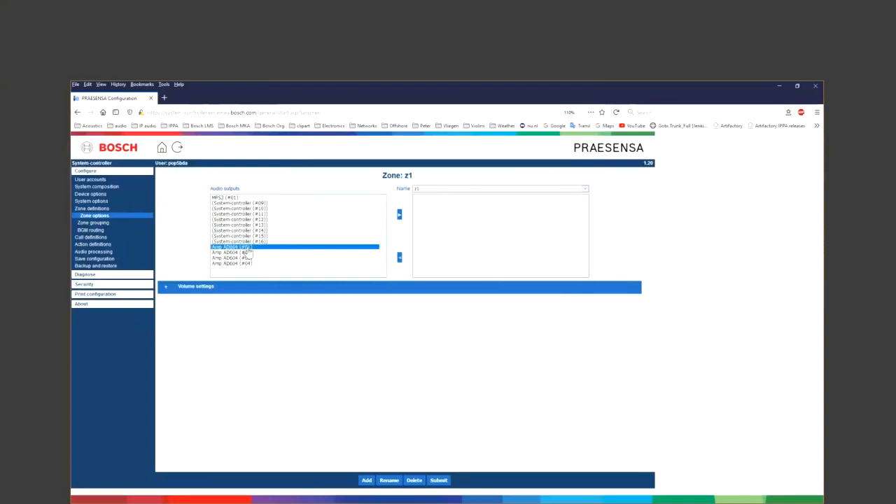
left_click(399, 214)
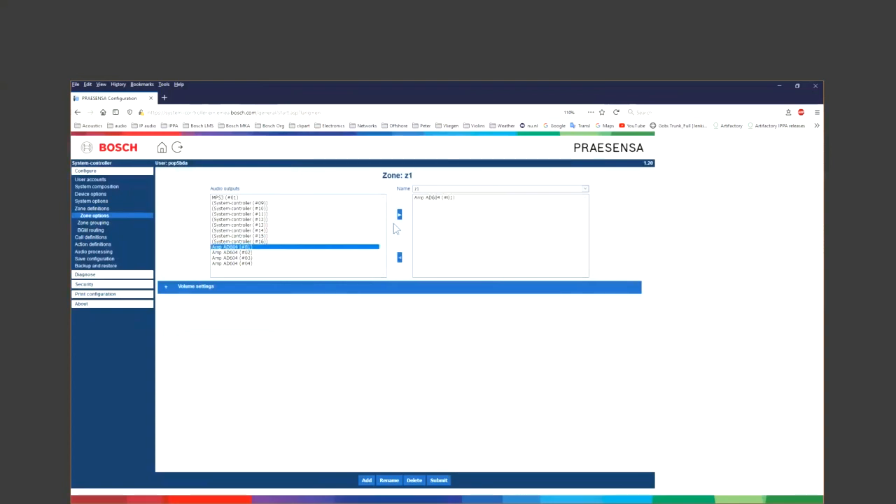
left_click(418, 189)
left_click(439, 481)
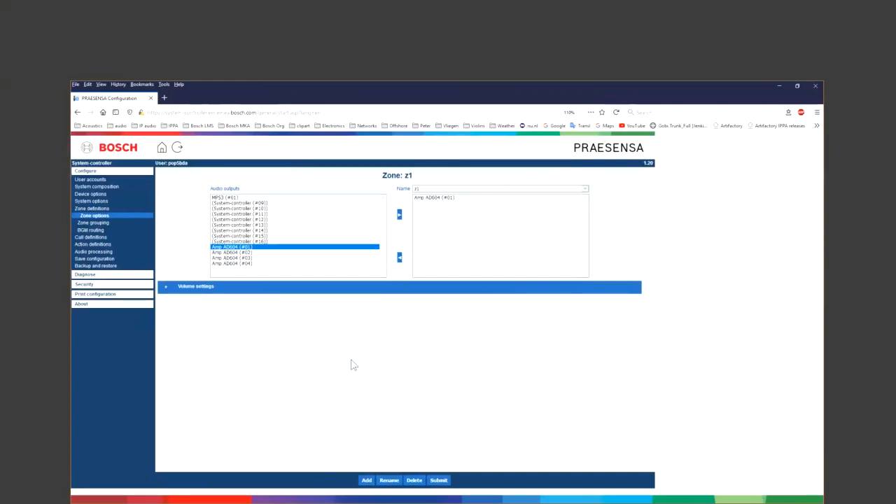
left_click(366, 481)
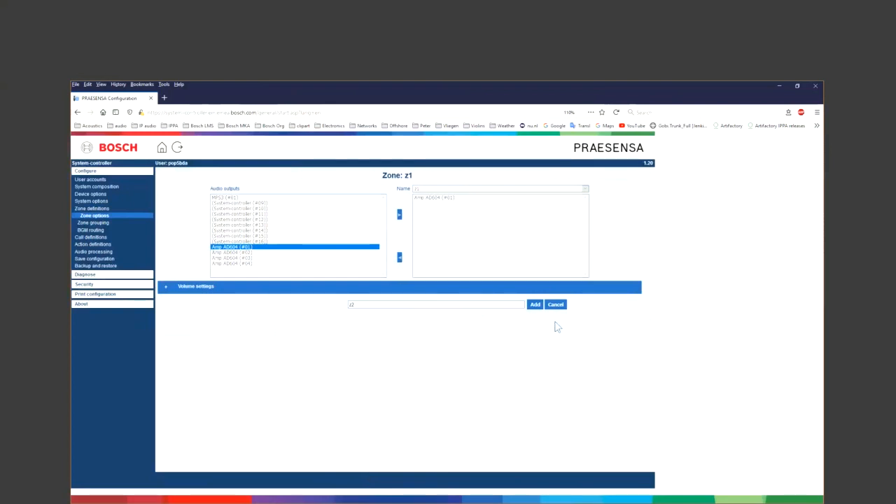
- Create zone z2 holding the Amp AD604 (#02) output, submit it, and start another zone
left_click(536, 304)
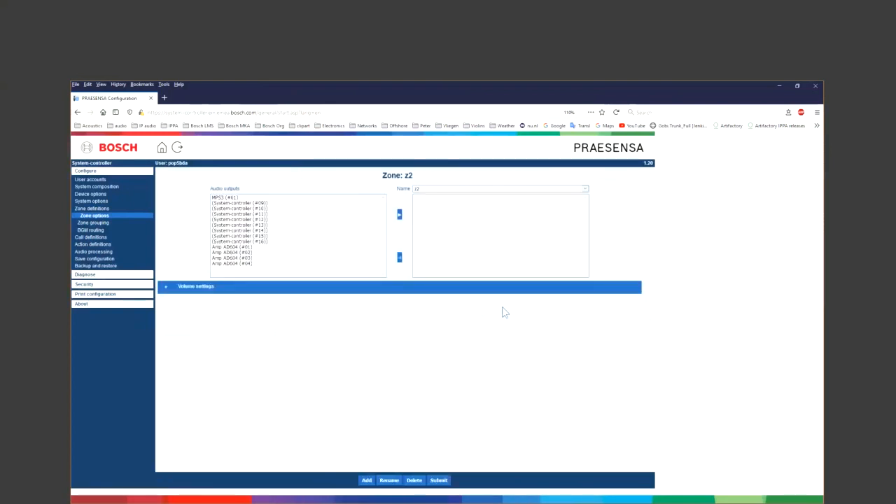
left_click(247, 253)
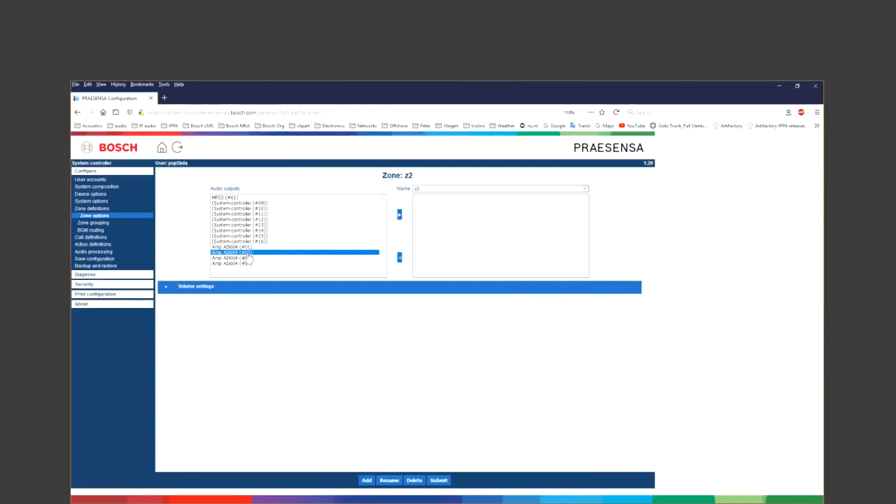
left_click(437, 480)
left_click(367, 480)
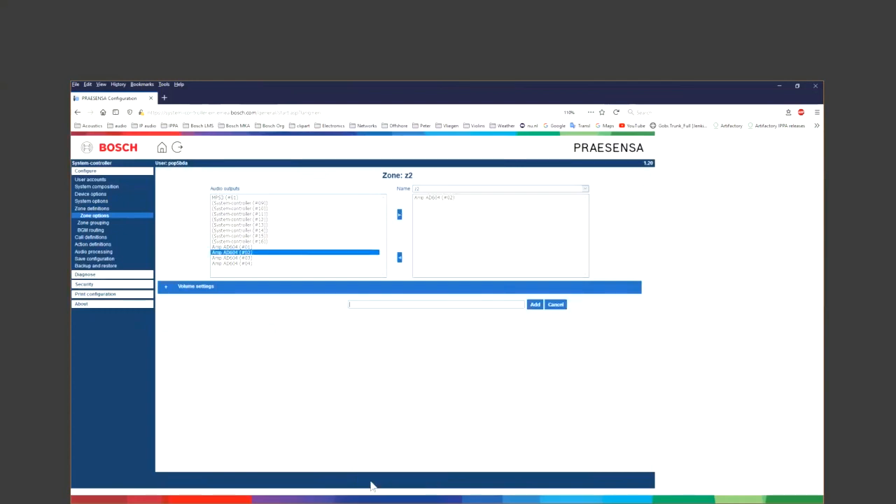
- Create zone z3 with the Amp AD604 (#03) output and submit it
type("z3")
left_click(536, 306)
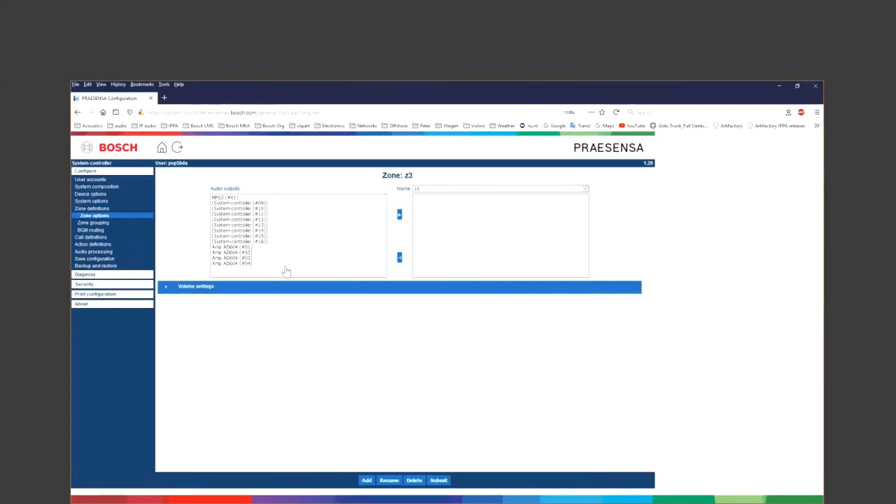
left_click(250, 258)
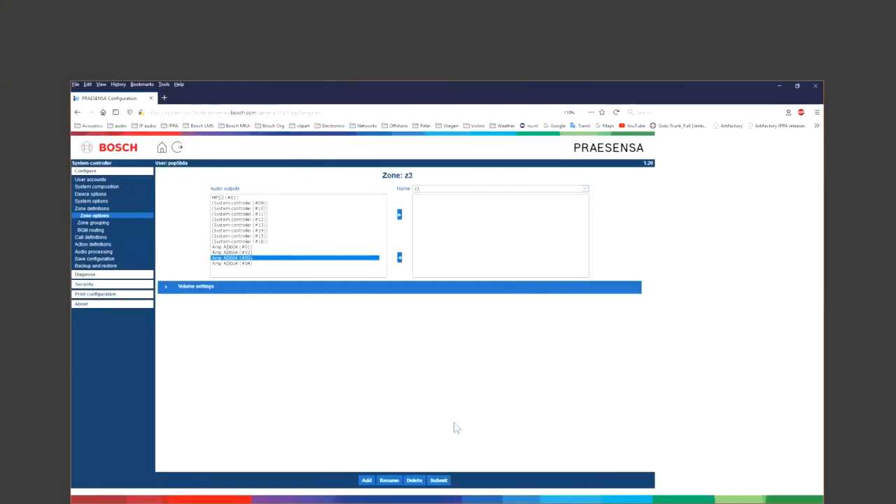
left_click(438, 483)
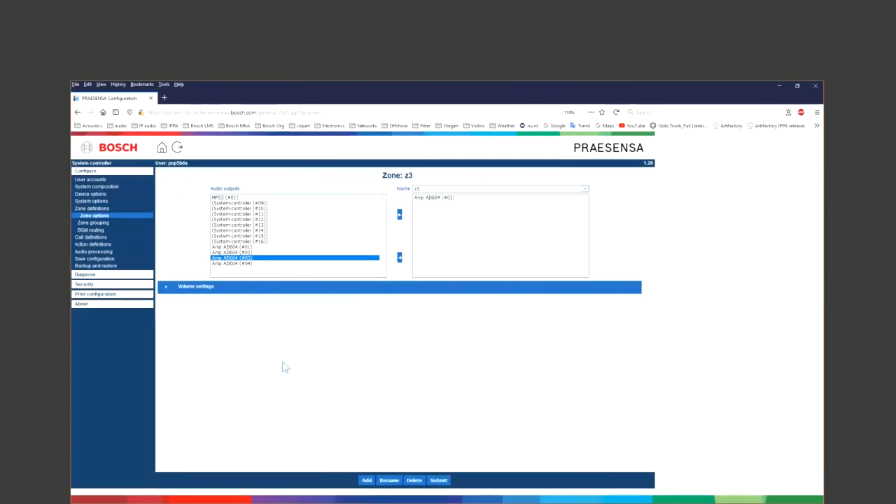
- Create zone z4 with the Amp AD604 (#04) output and submit it
left_click(366, 480)
type("z4")
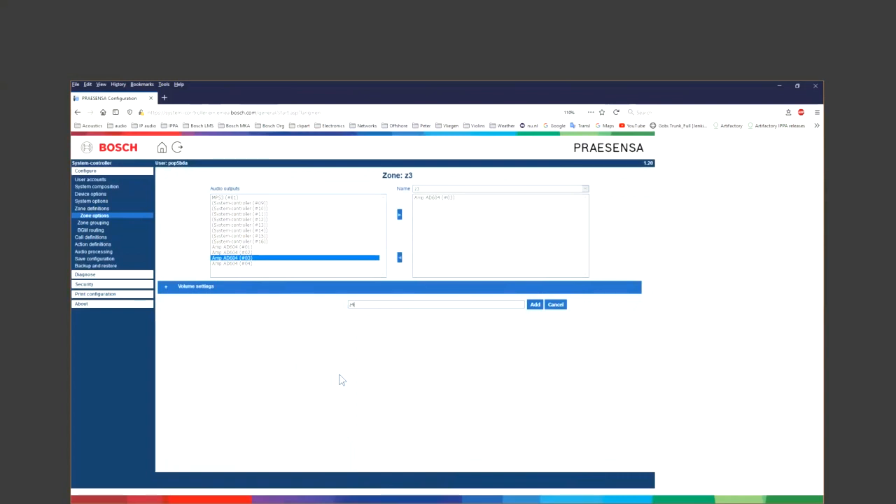
left_click(534, 305)
left_click(233, 265)
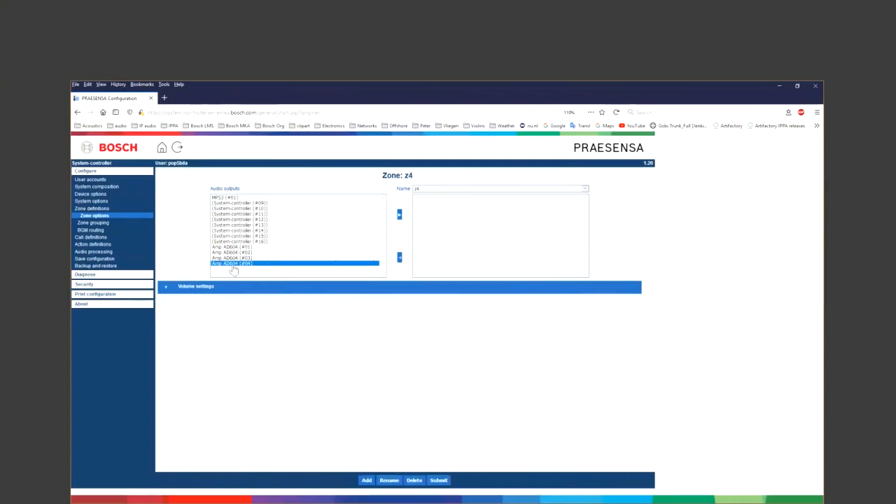
left_click(439, 481)
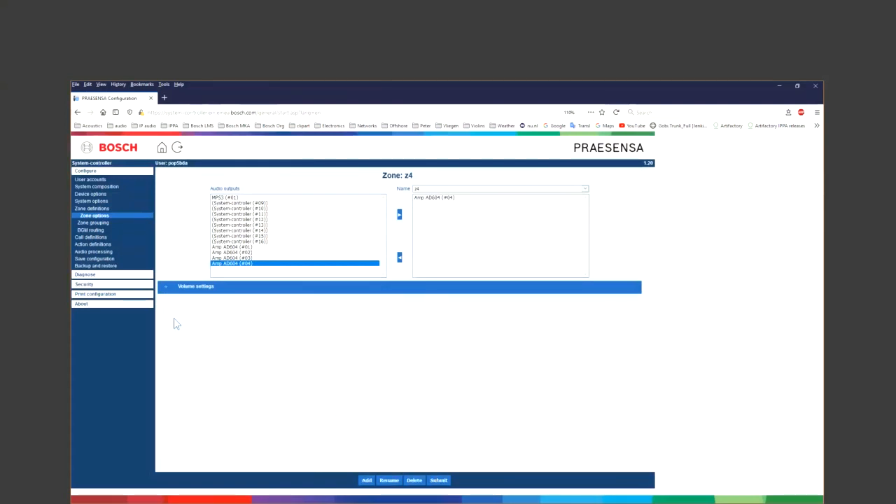
- Create the zone group 'All zones' and move zones z1, z2, z3 and z4 into it
left_click(107, 224)
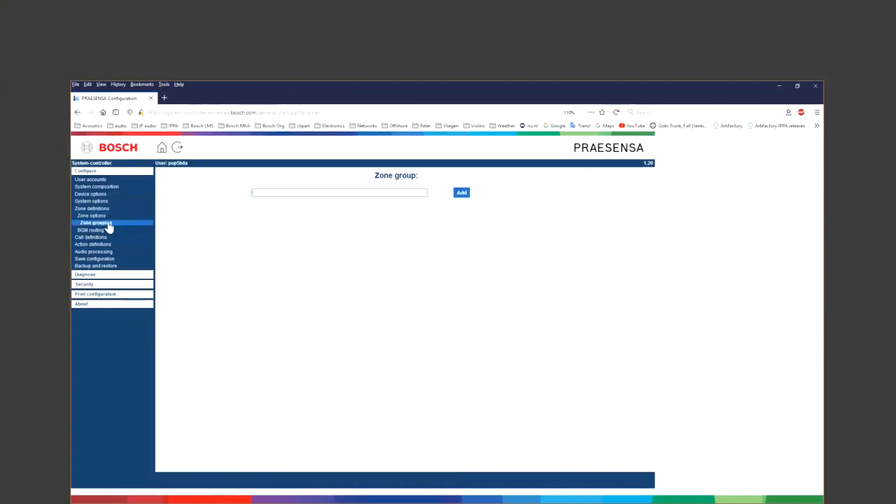
type("All zones")
left_click(461, 193)
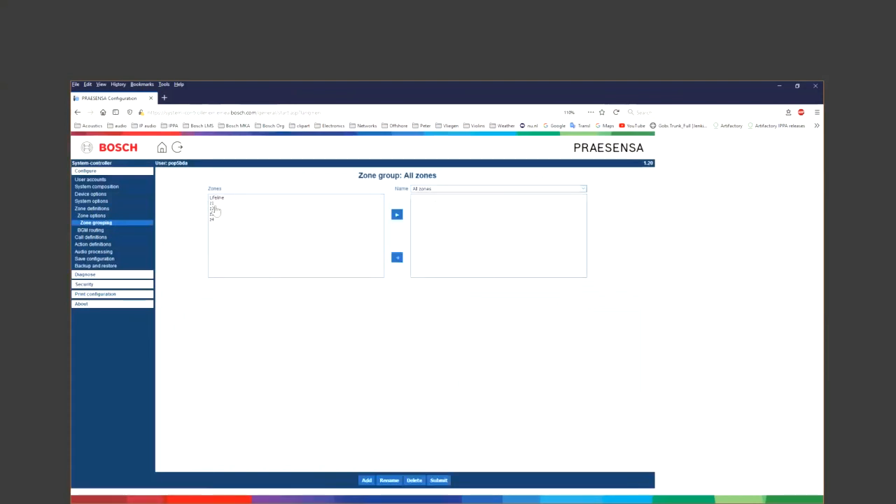
double_click(213, 203)
left_click(213, 209)
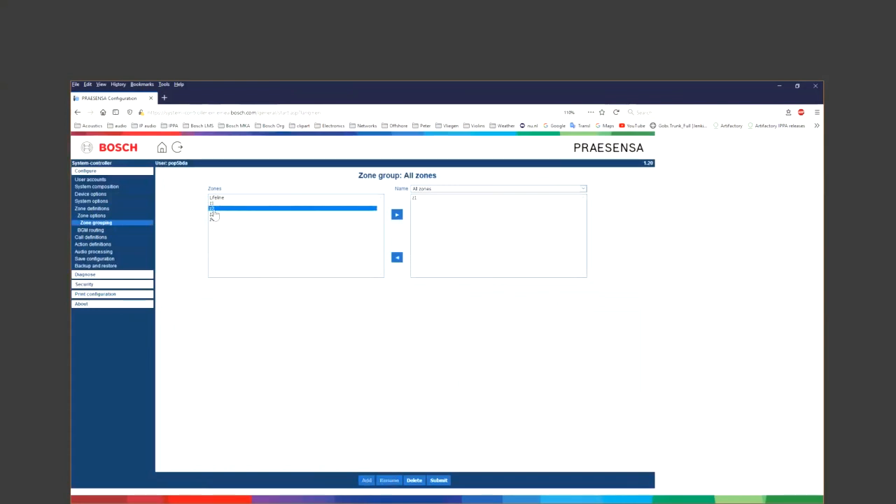
left_click(213, 210)
double_click(213, 215)
left_click(213, 220)
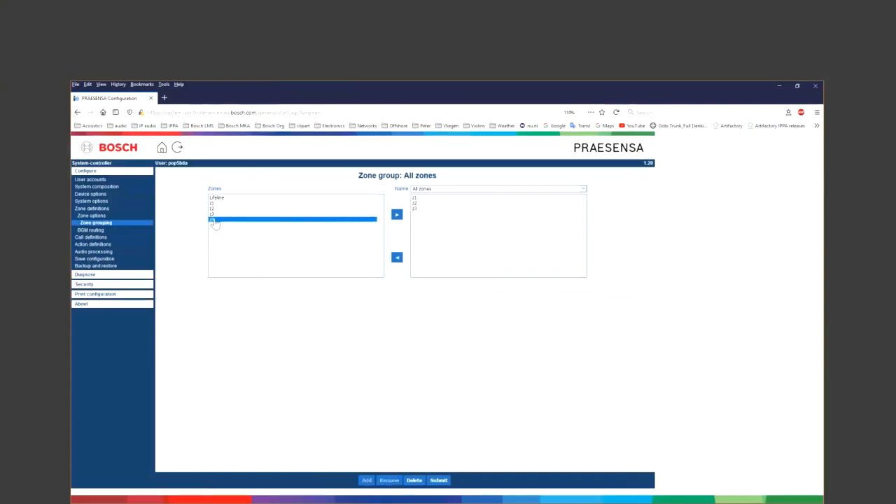
double_click(213, 220)
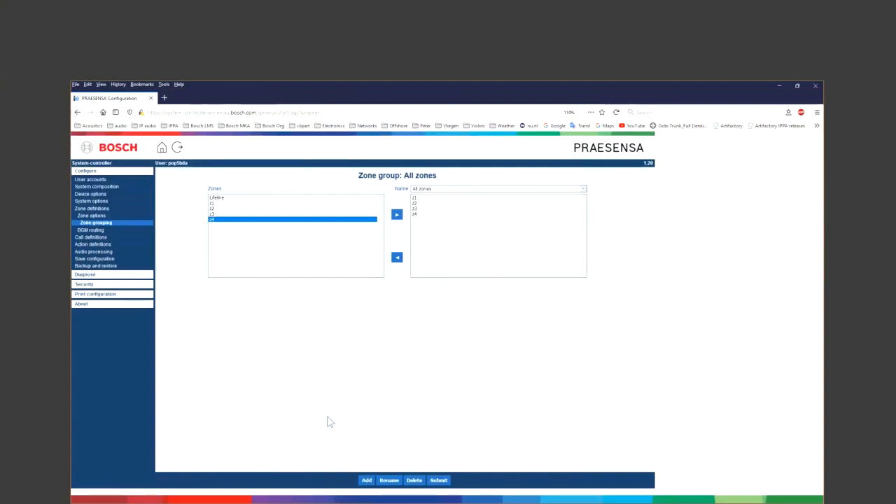
- Add call definition '1t chime' with priority 100 and the 1t Chime message
left_click(105, 237)
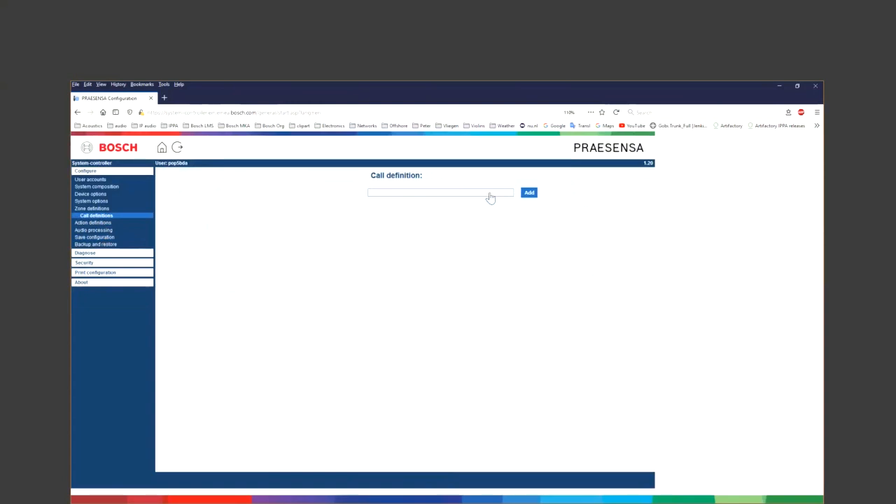
type("1t chime")
left_click(528, 193)
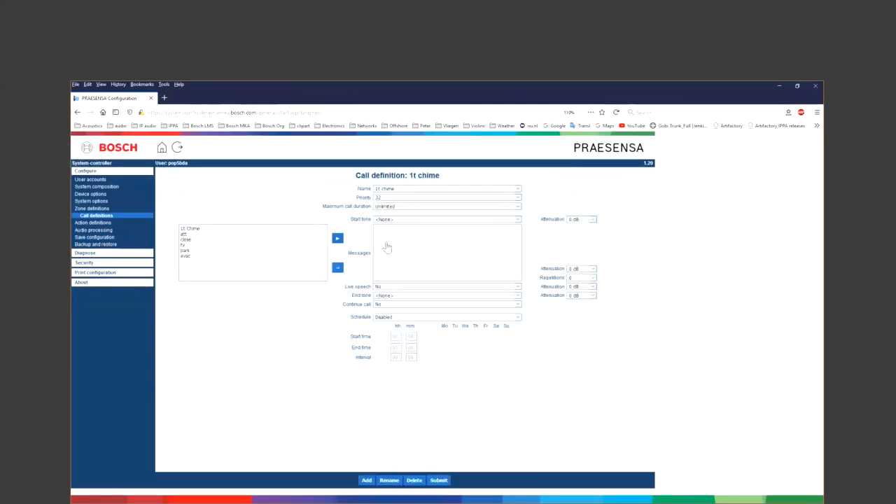
left_click(384, 198)
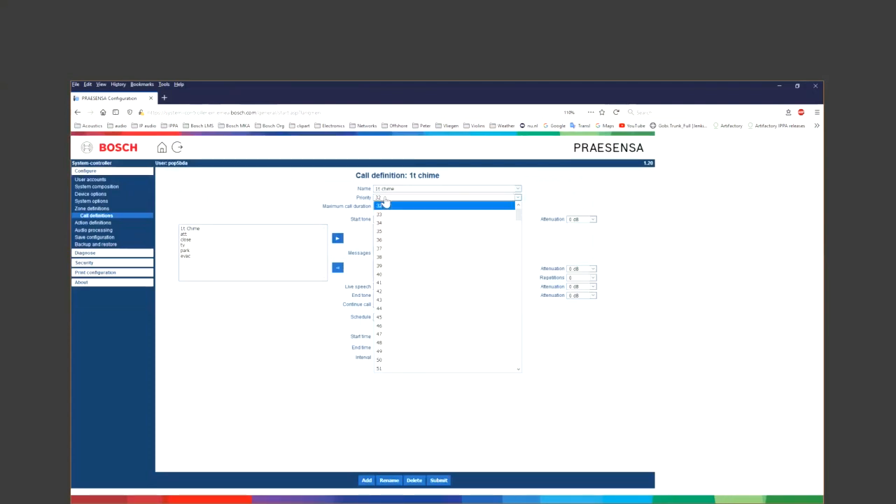
key("End")
key("Return")
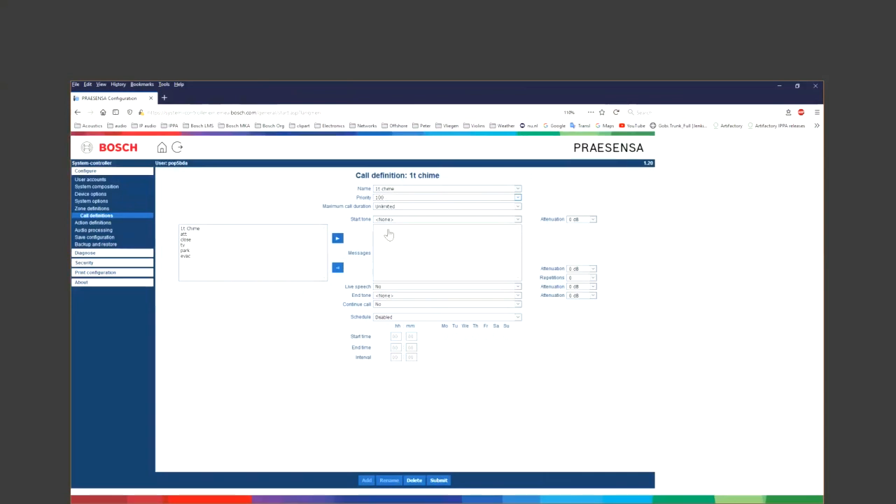
double_click(198, 231)
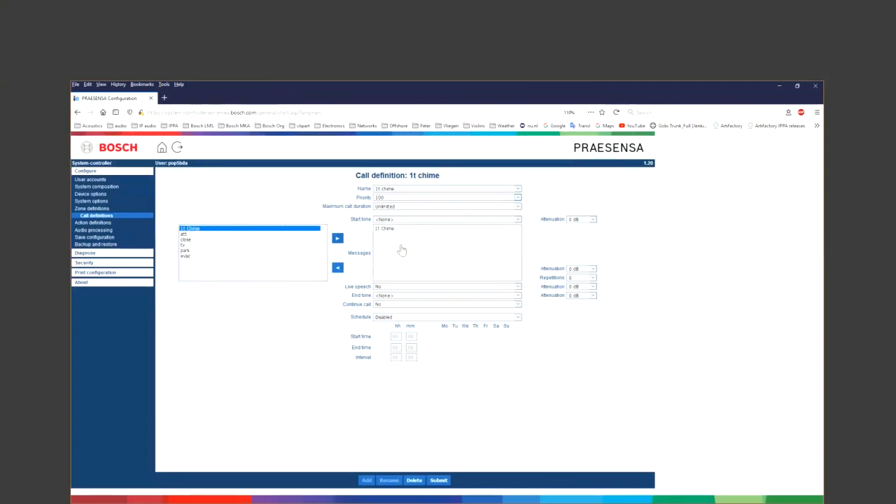
- Set live speech to Yes, keep the Default audio input, and submit 1t chime
left_click(396, 288)
left_click(395, 303)
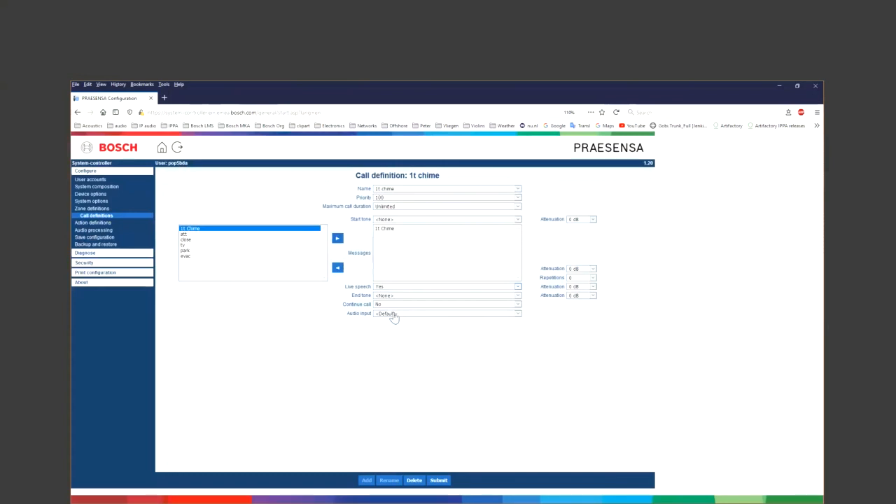
left_click(394, 315)
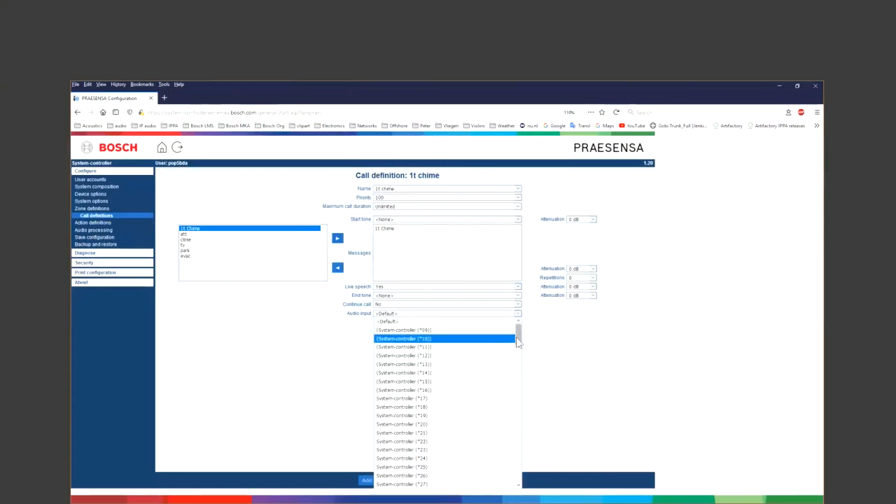
mouse_move(517, 336)
left_mouse_down()
mouse_move(521, 403)
mouse_move(522, 336)
left_mouse_up()
left_click(413, 323)
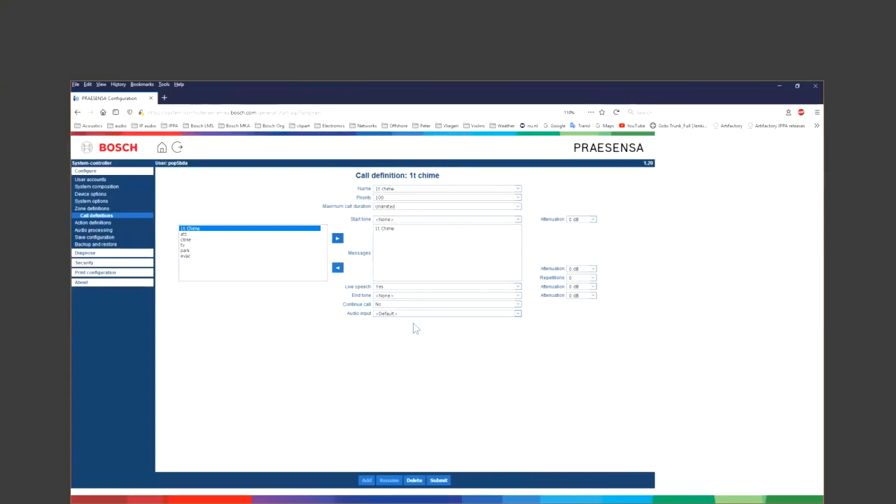
left_click(439, 480)
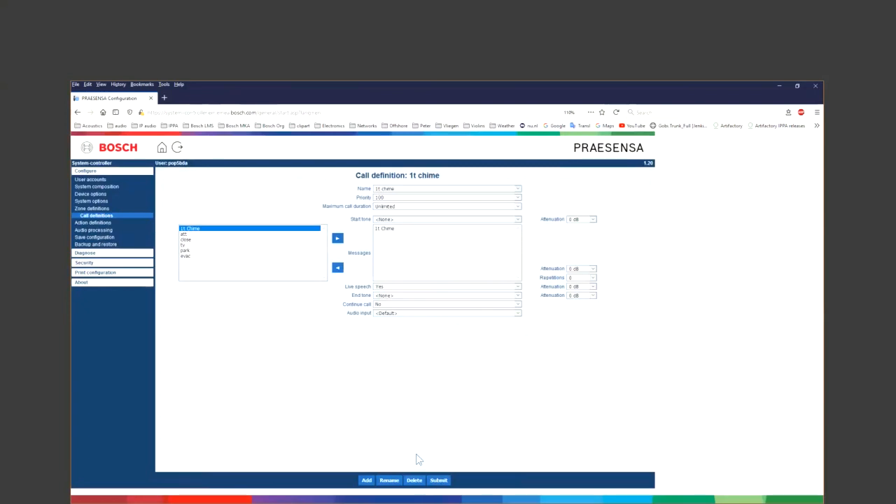
- Add a call definition named Close with a 1t Chime start tone
left_click(366, 480)
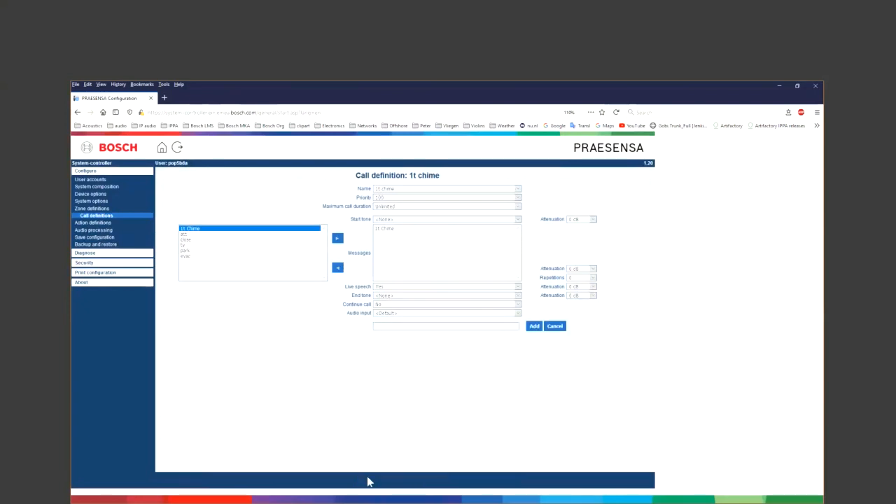
type("Close")
left_click(534, 327)
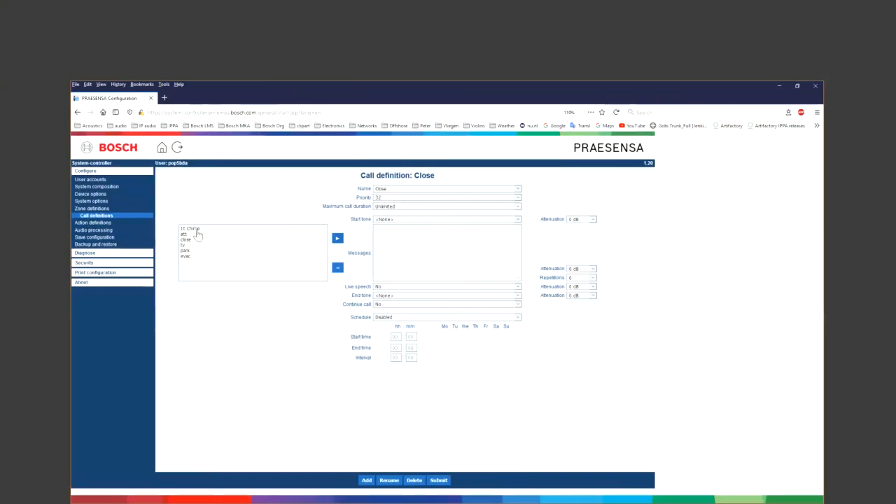
left_click(385, 220)
left_click(390, 237)
- Add the att, close and tv messages, keep repetitions at 0, and submit
double_click(183, 234)
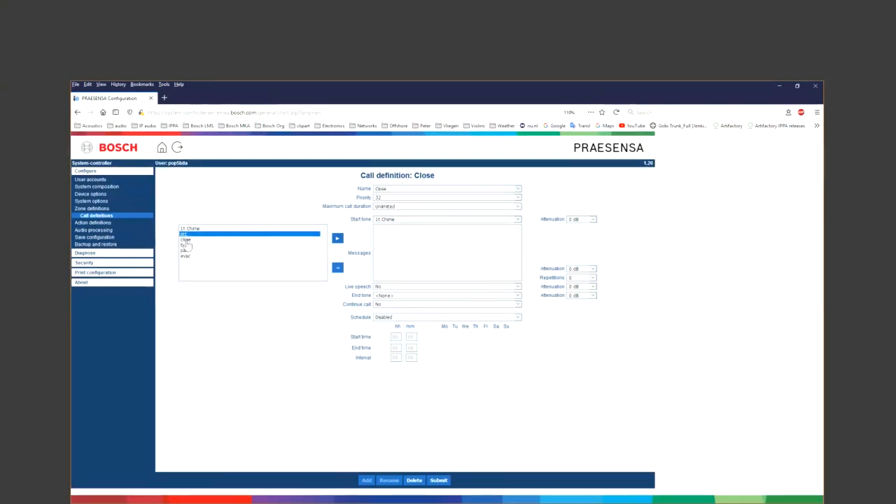
double_click(184, 240)
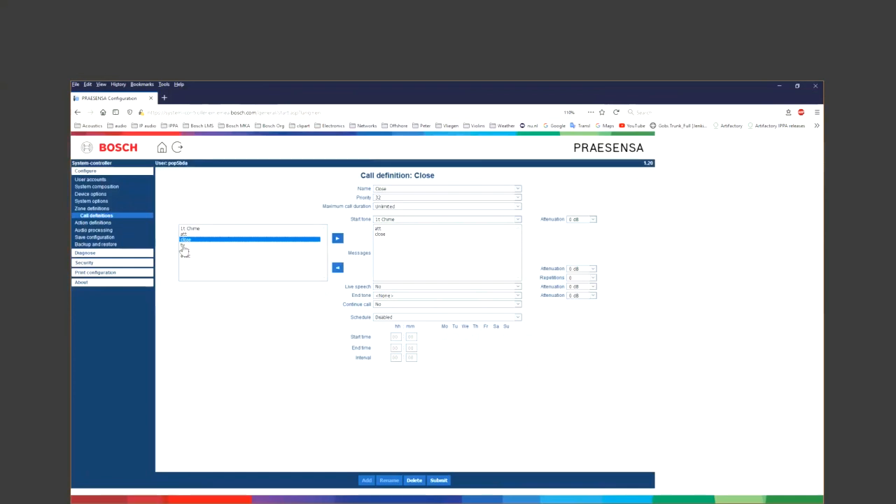
left_click(182, 246)
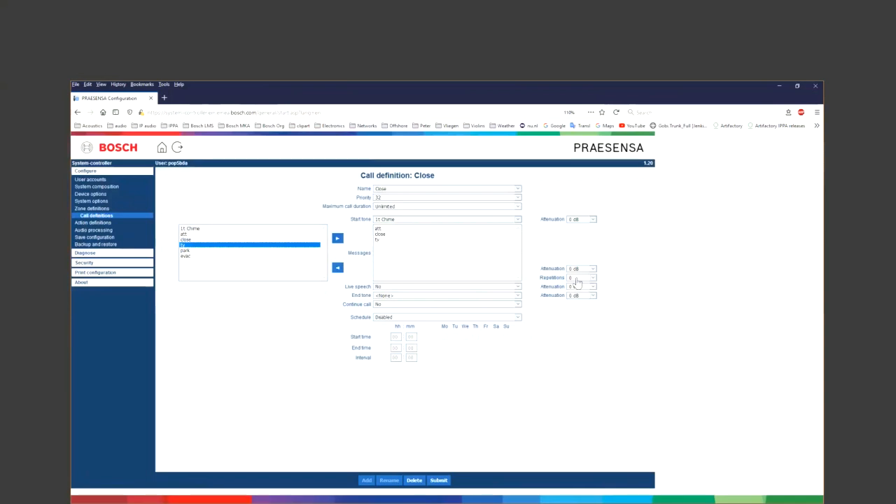
left_click(577, 280)
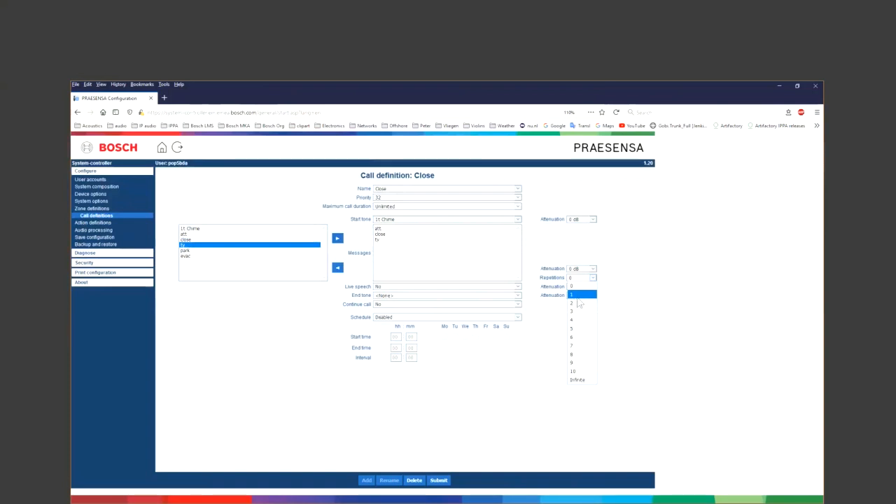
left_click(611, 283)
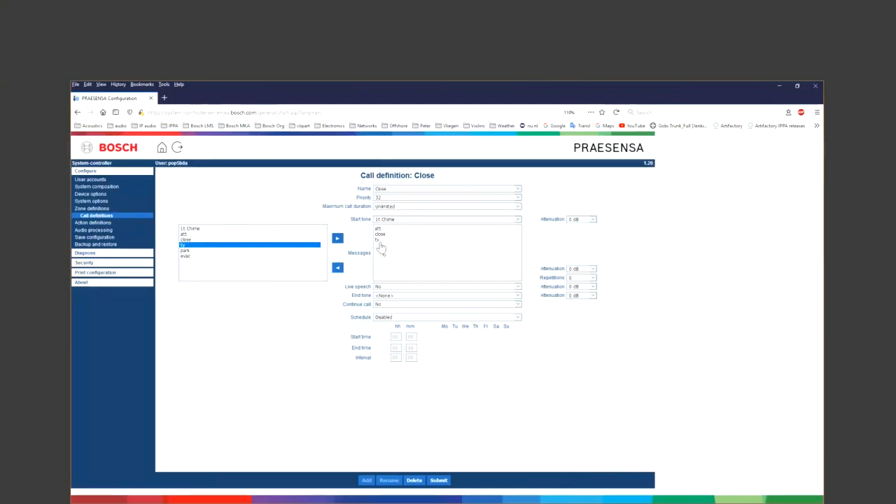
left_click(438, 482)
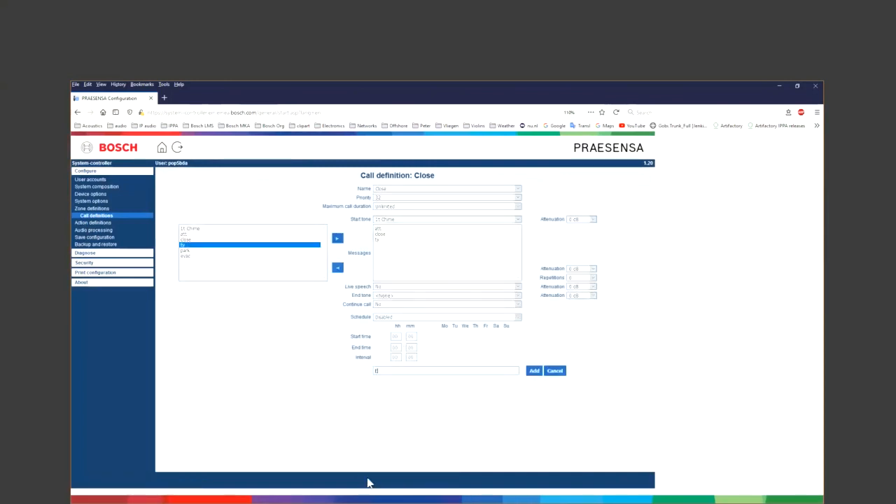
- Create an Emergency call definition with priority 230
type("mergency")
left_click(534, 370)
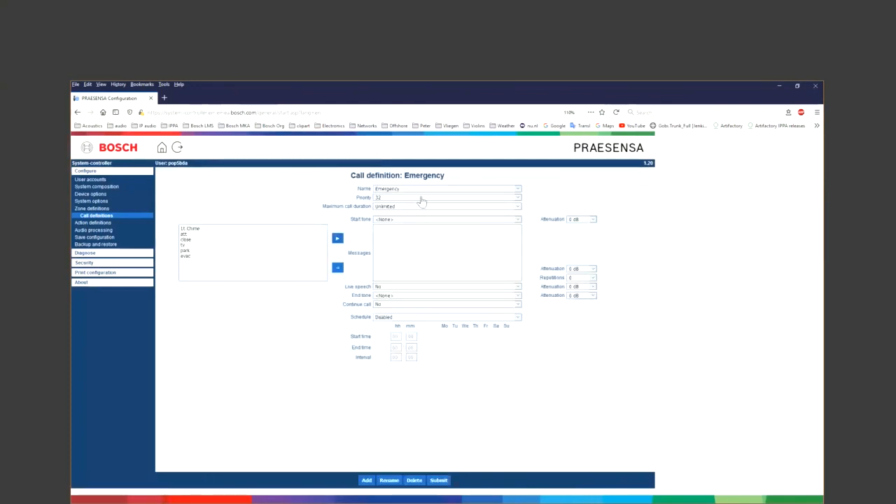
left_click(422, 198)
type("230")
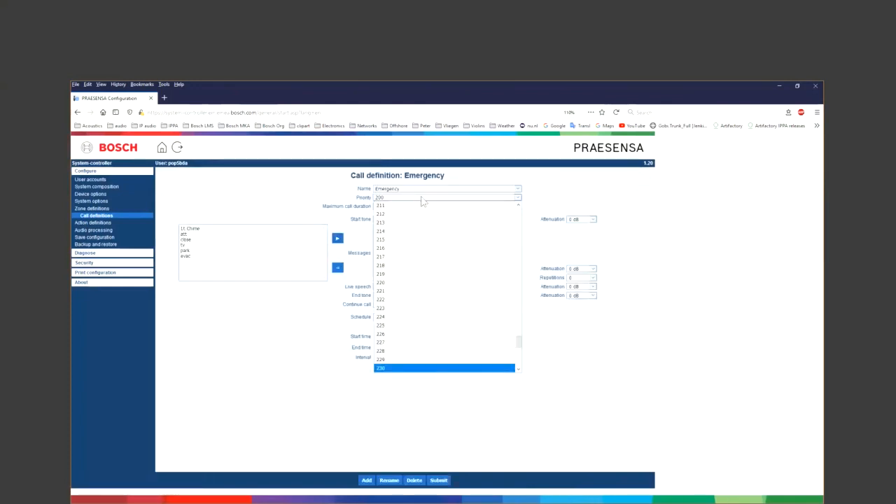
key("Return")
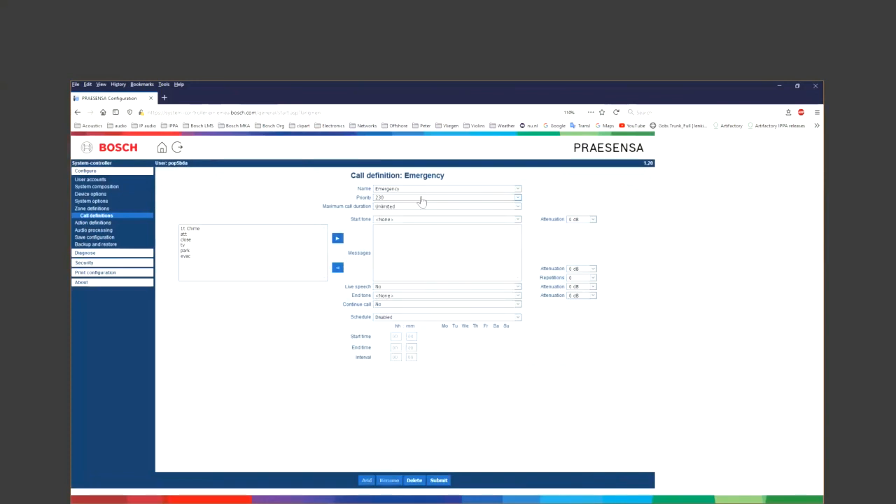
- Add att, evac and tv messages repeating infinitely, submit, and check the definitions list
double_click(185, 235)
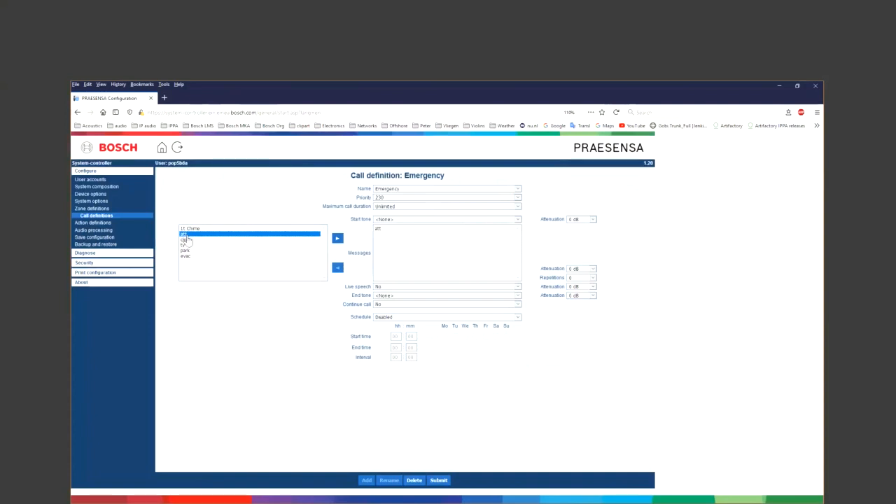
double_click(185, 256)
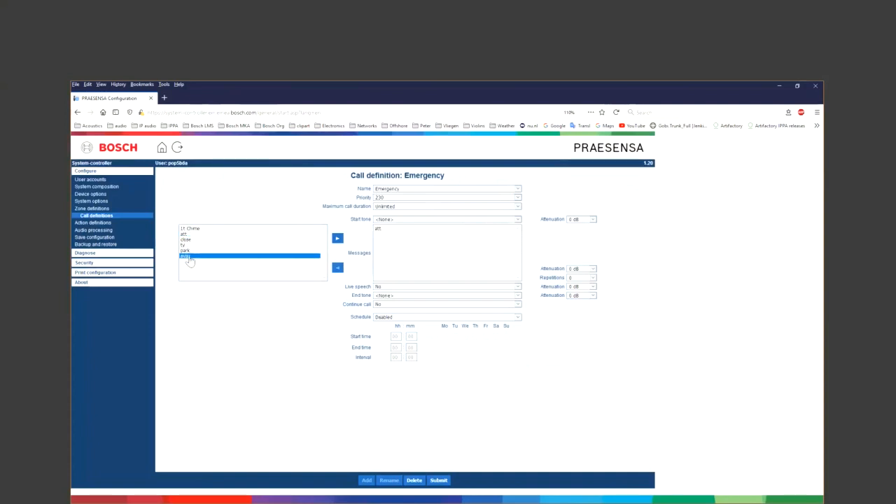
double_click(185, 247)
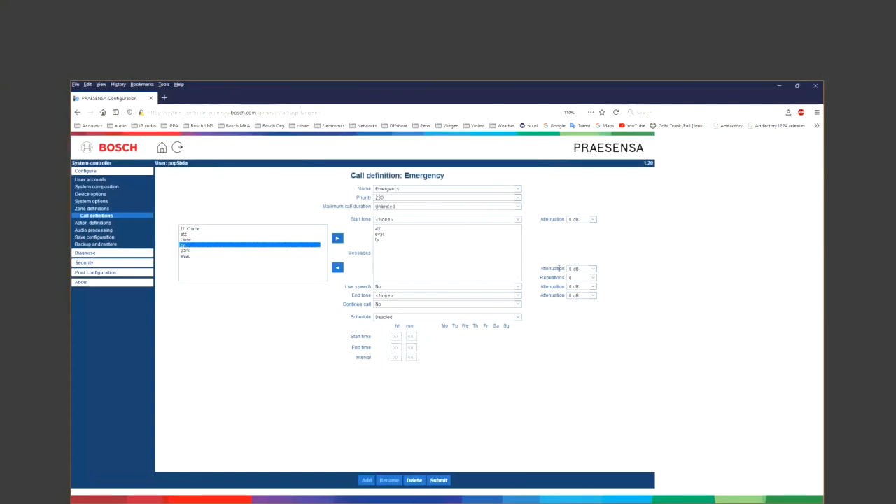
left_click(579, 278)
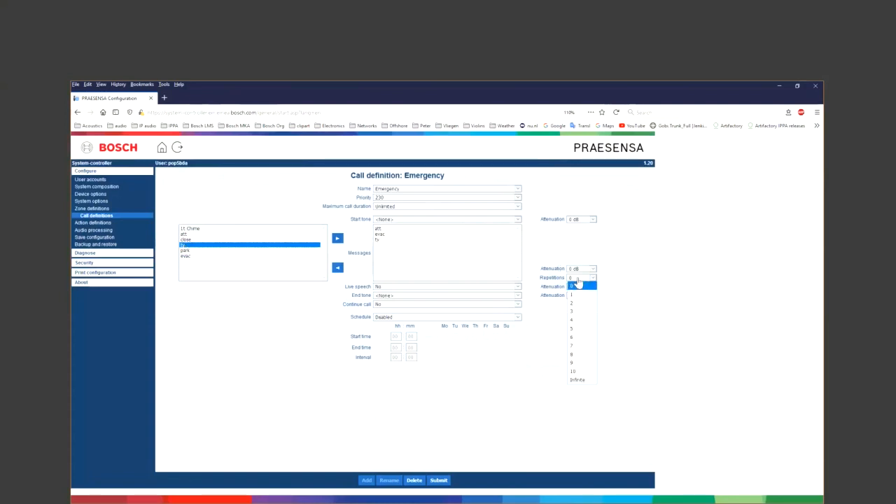
left_click(578, 381)
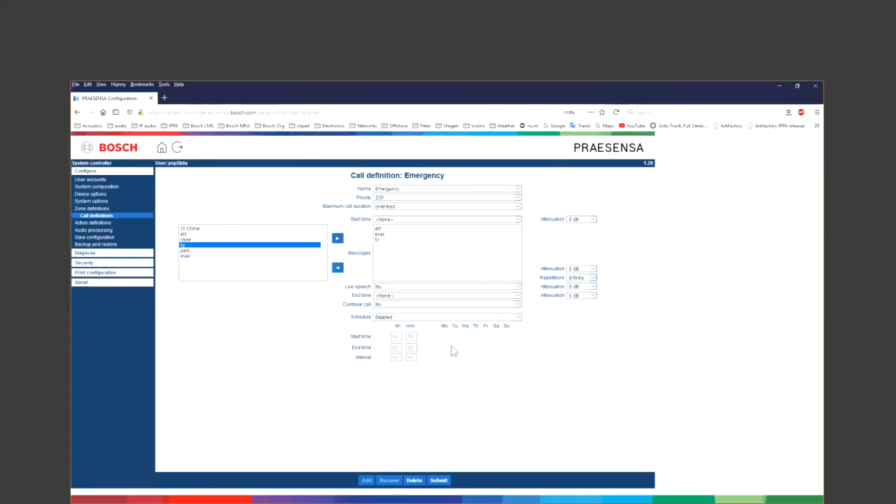
left_click(439, 480)
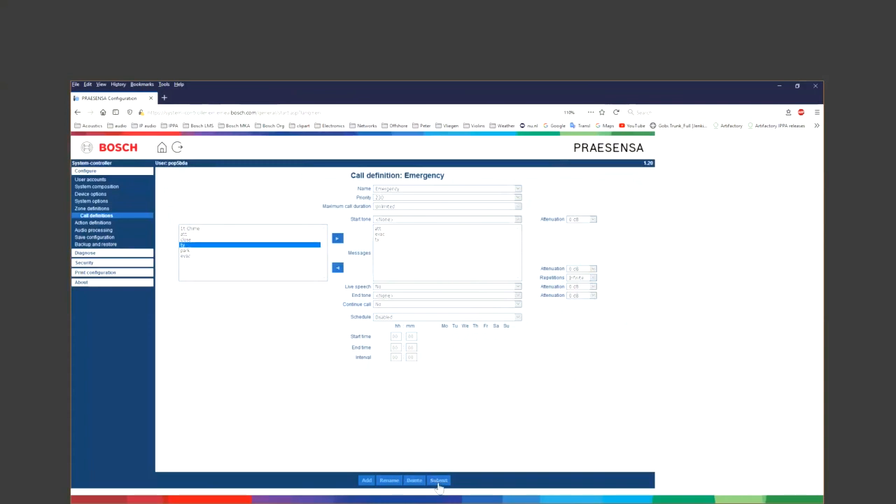
left_click(420, 192)
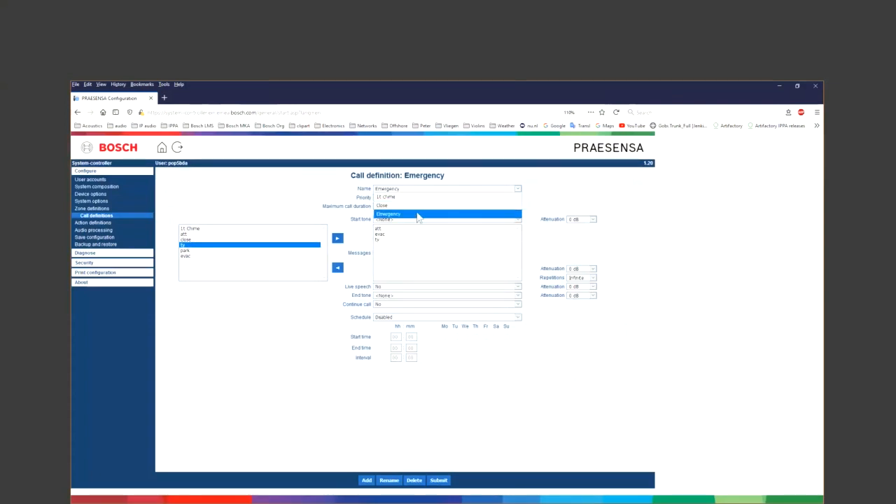
left_click(277, 321)
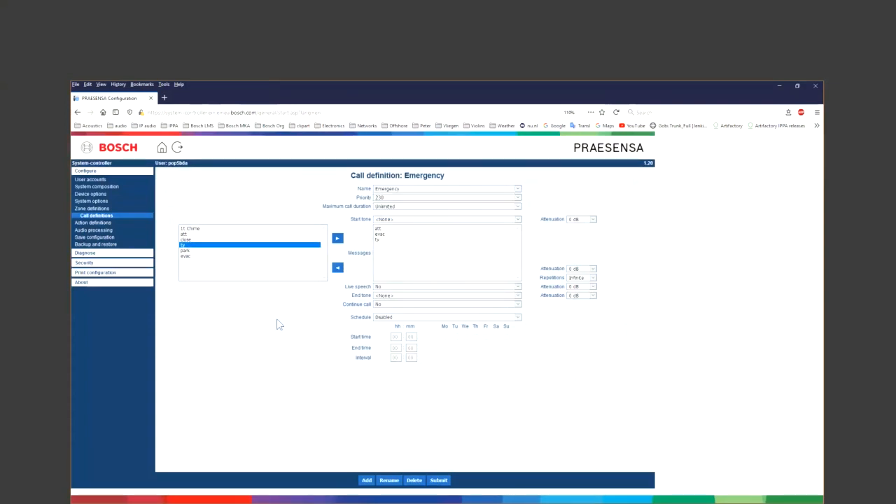
- Go to the CSTD call station action definitions
left_click(108, 224)
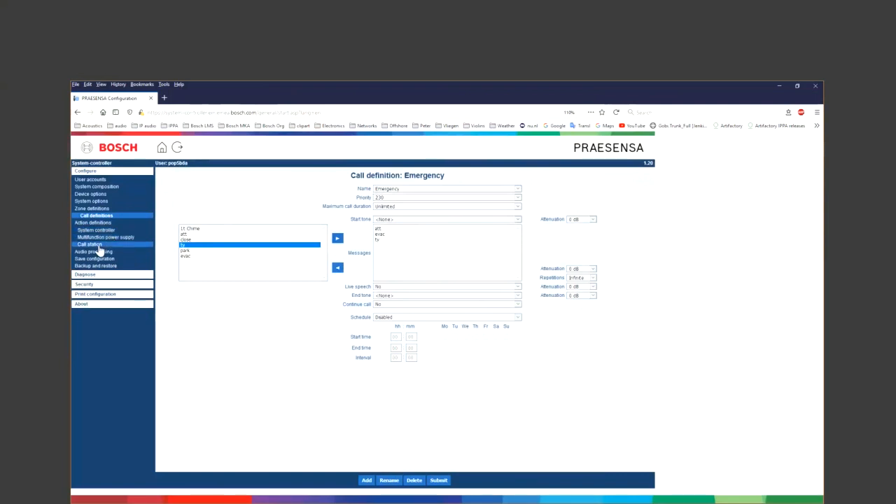
left_click(99, 245)
left_click(176, 186)
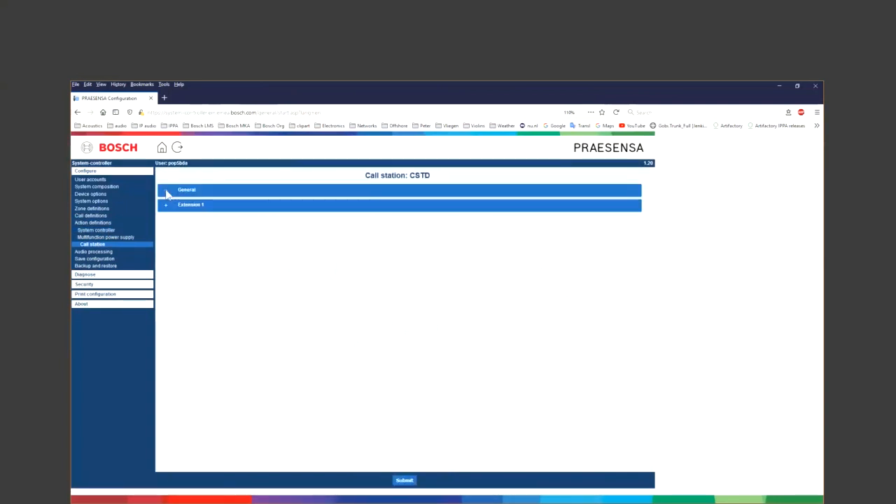
- Set the press-to-talk key to momentary with the 1t chime call definition, then show Extension 1
left_click(166, 191)
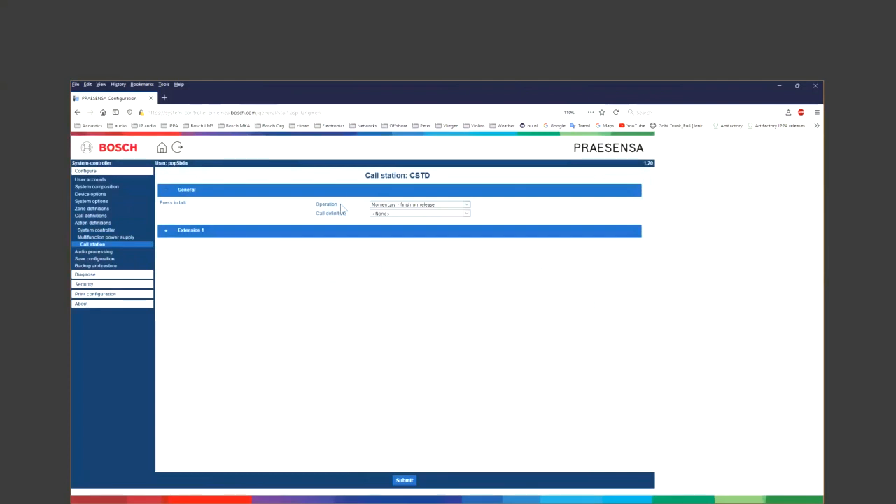
left_click(408, 207)
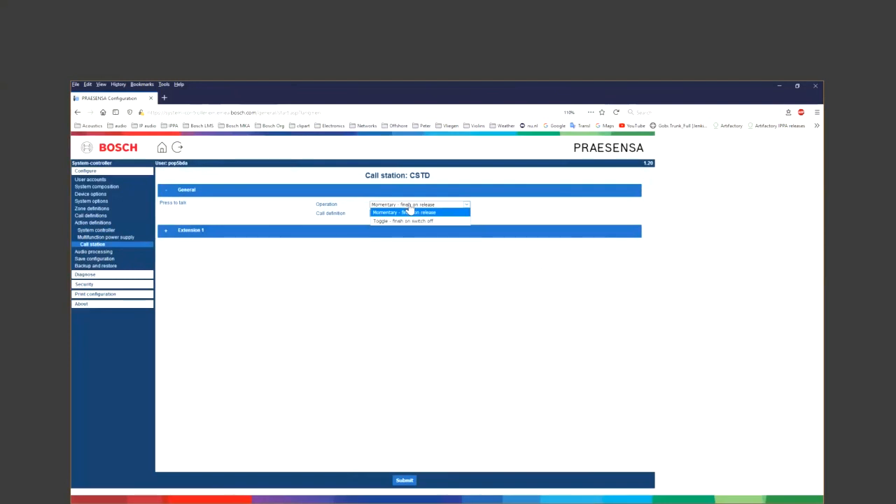
left_click(410, 211)
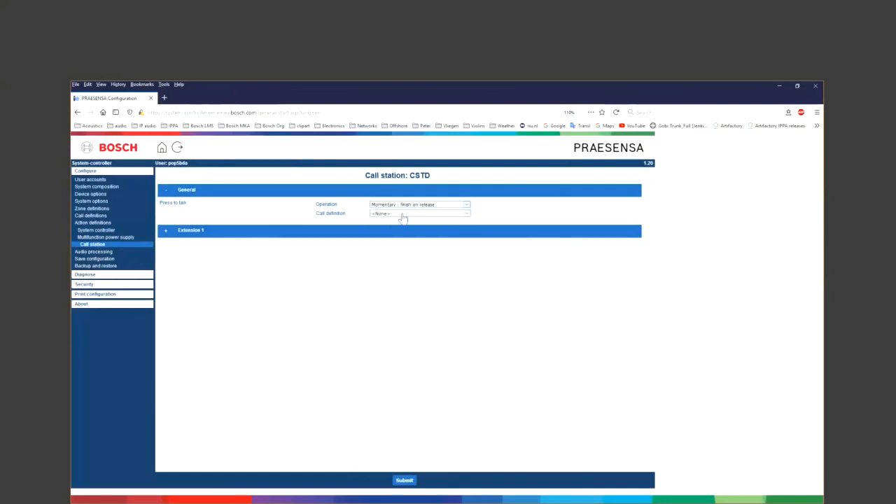
left_click(403, 214)
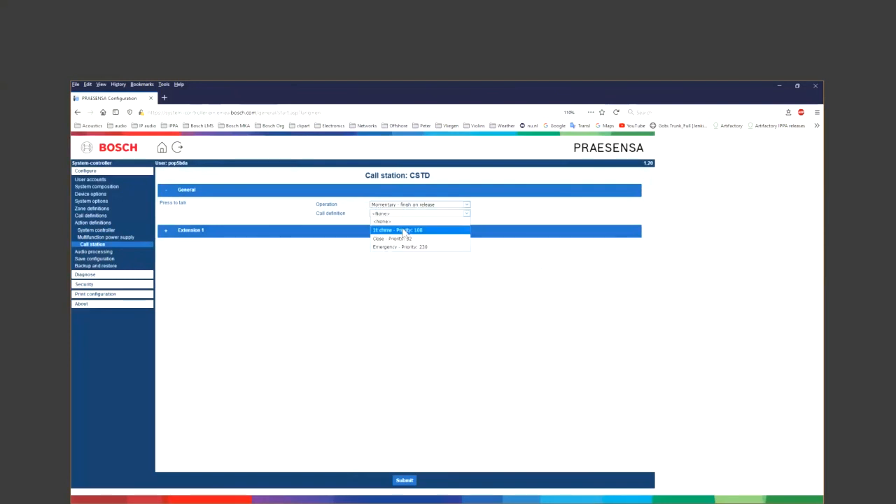
left_click(404, 232)
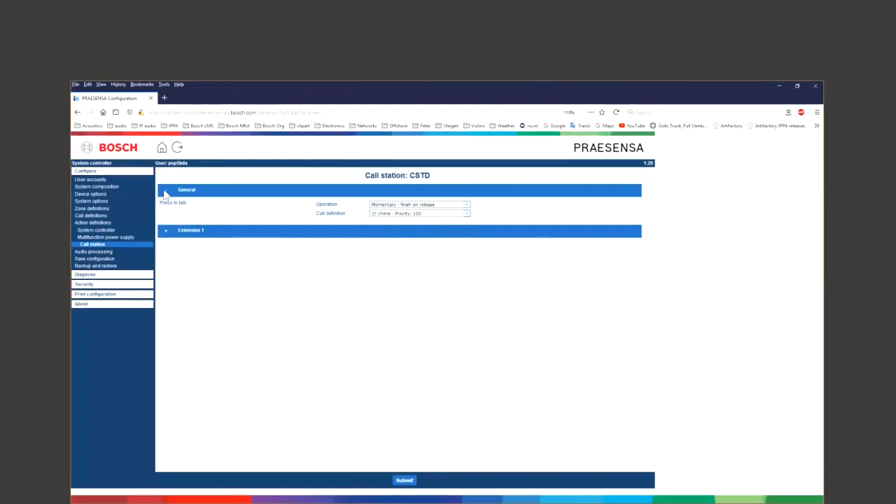
left_click(165, 192)
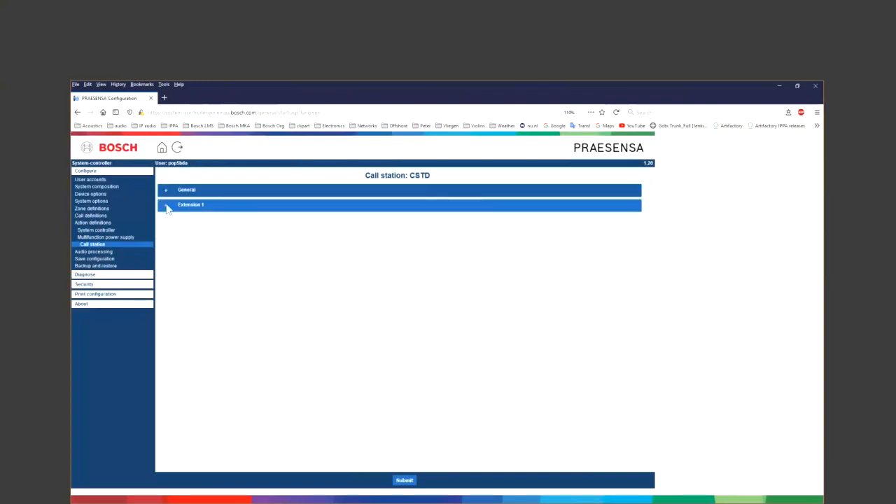
left_click(167, 206)
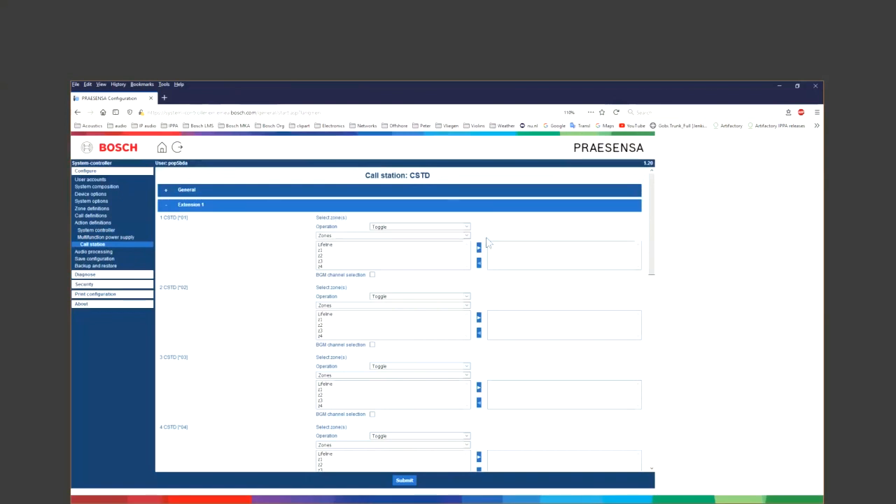
- Assign zones z1, z2, z3 and z4 to Extension 1 keys 1–4
left_click(323, 250)
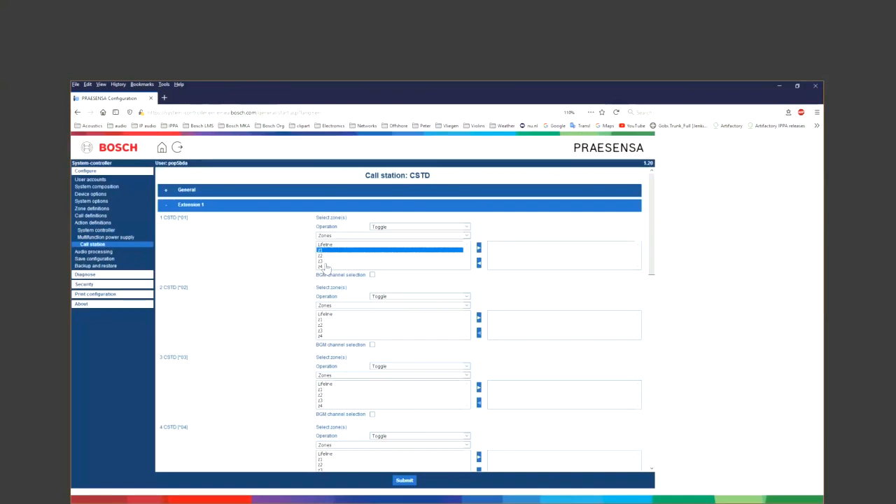
left_click(321, 325)
left_click(323, 400)
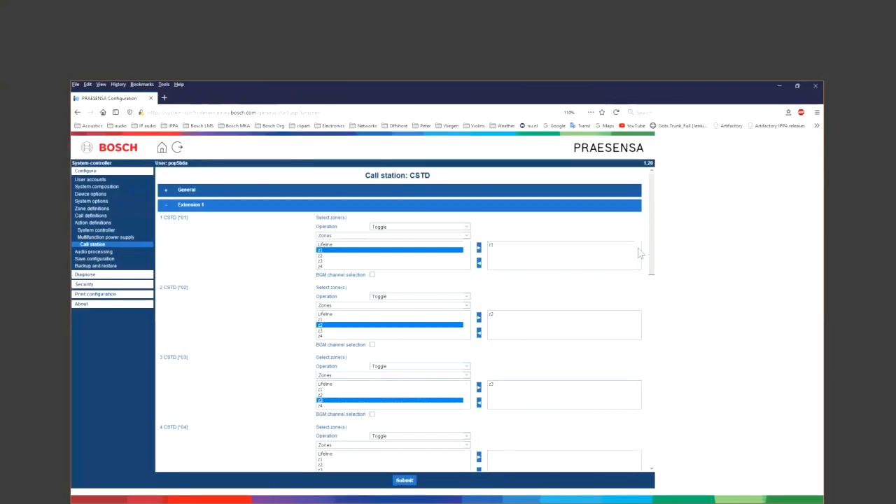
left_click_drag(652, 269, 660, 323)
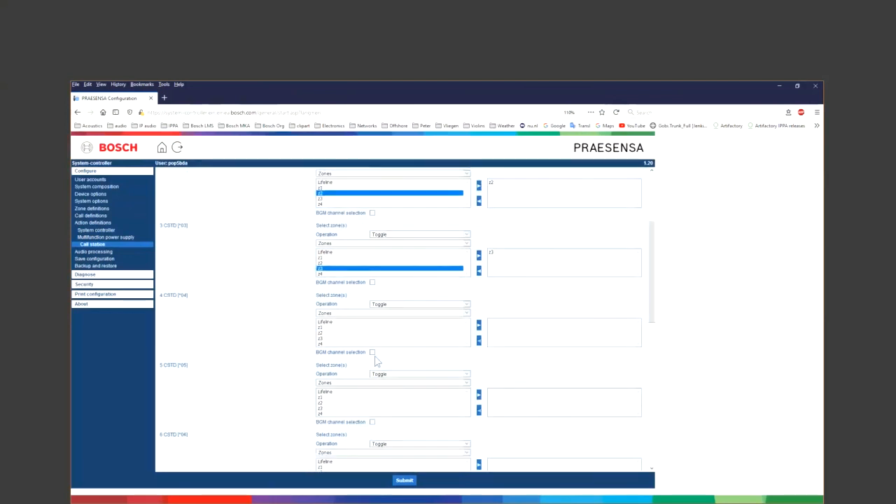
left_click(321, 344)
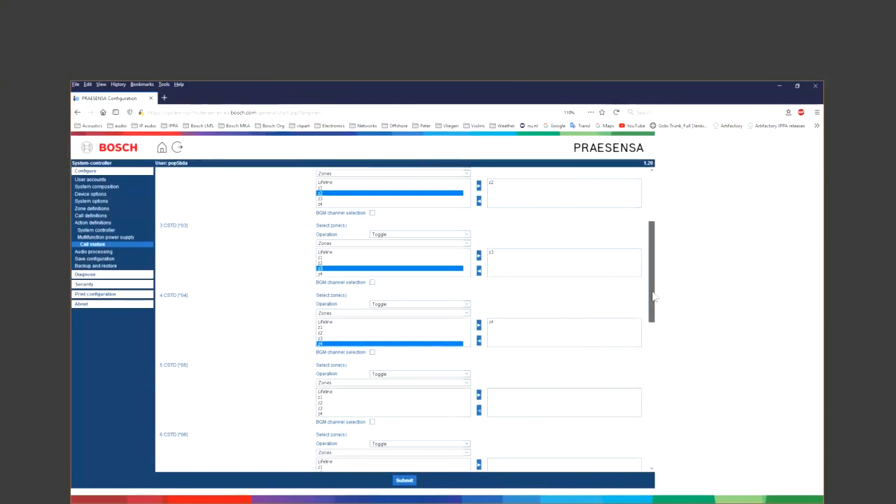
left_click_drag(654, 298, 652, 273)
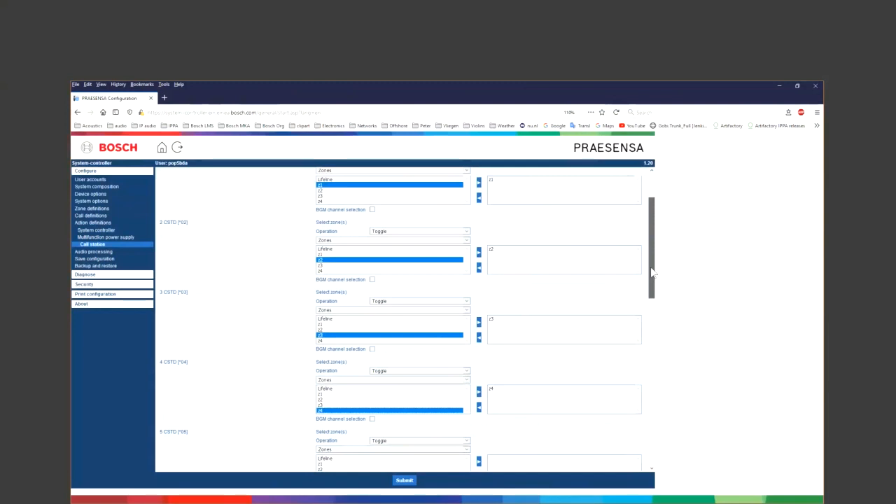
left_click_drag(651, 272, 662, 314)
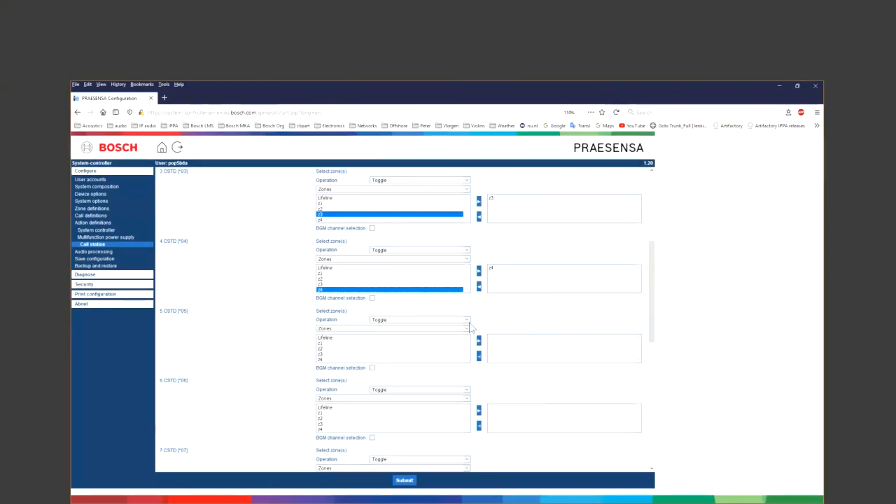
- Switch key 5 to zone groups and assign it All zones
left_click(338, 331)
left_click(341, 347)
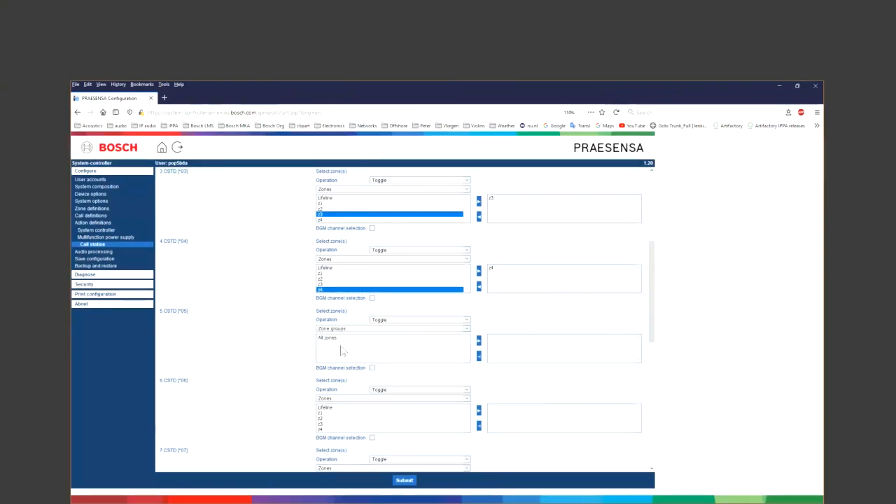
left_click(324, 339)
double_click(323, 340)
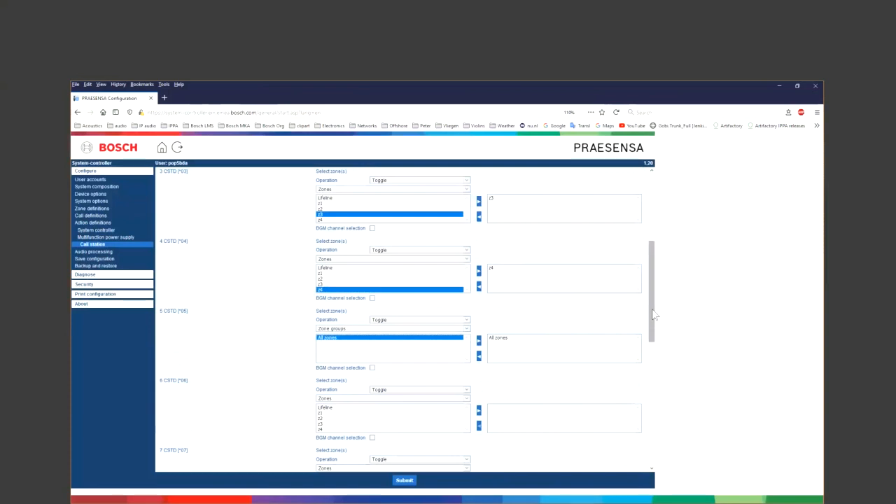
left_click_drag(654, 315, 672, 449)
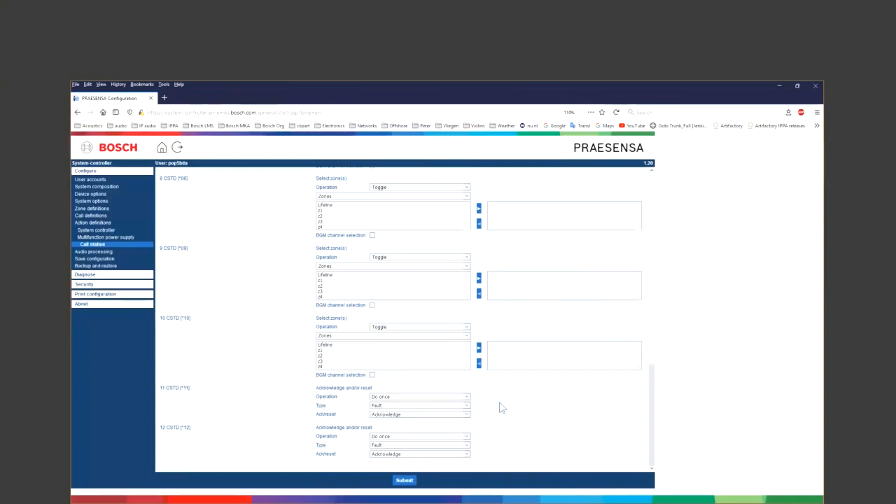
- Set key 11 to Ack and Reset, key 12 to Emergency with Ack and Reset, and submit
left_click(444, 414)
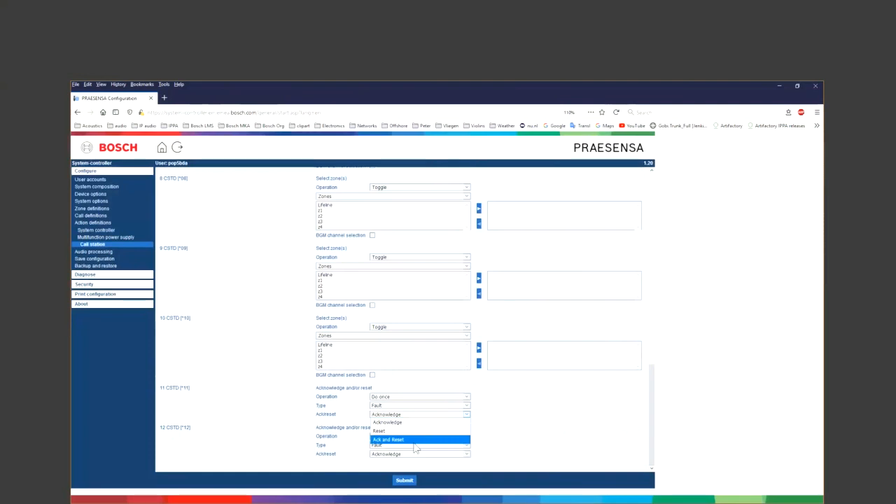
left_click(415, 440)
left_click(413, 446)
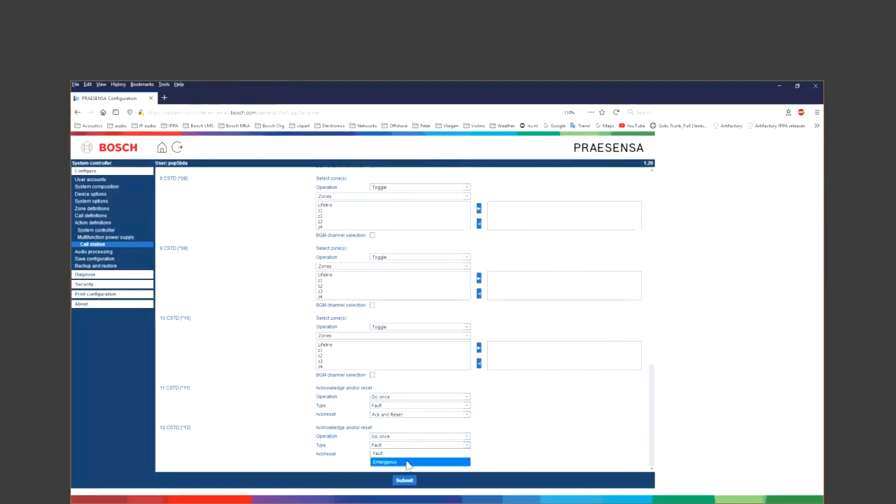
left_click(408, 462)
left_click(412, 460)
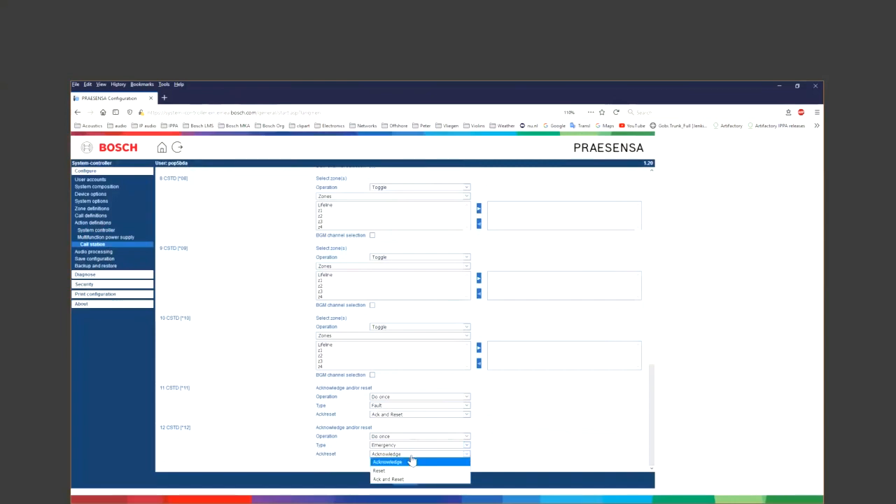
left_click(403, 481)
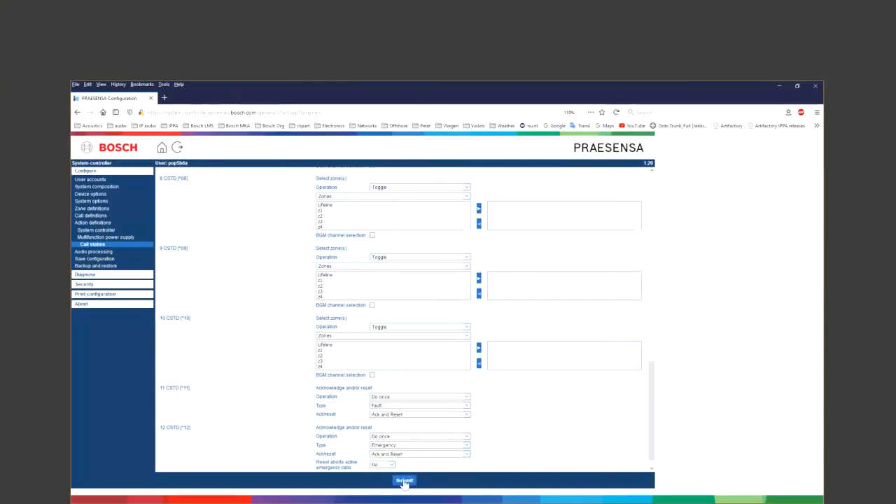
left_click(404, 481)
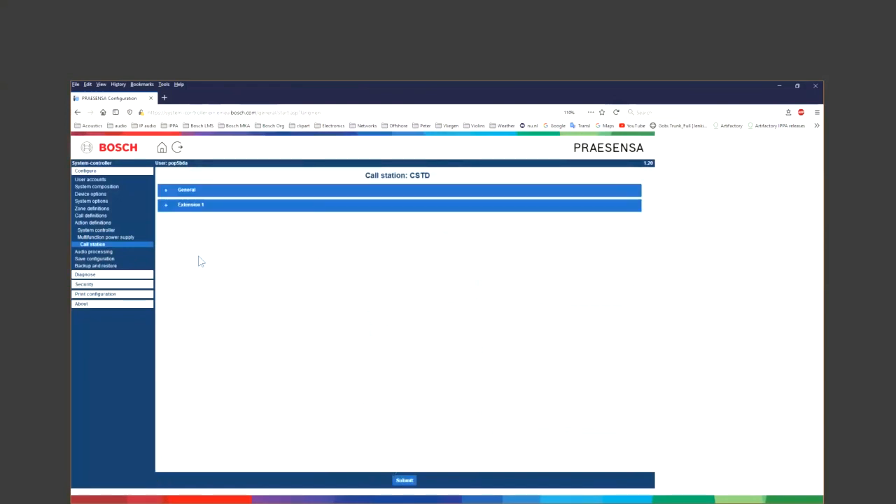
- Review the saved CSTD Extension 1 key assignments, then expand Audio processing
left_click(165, 208)
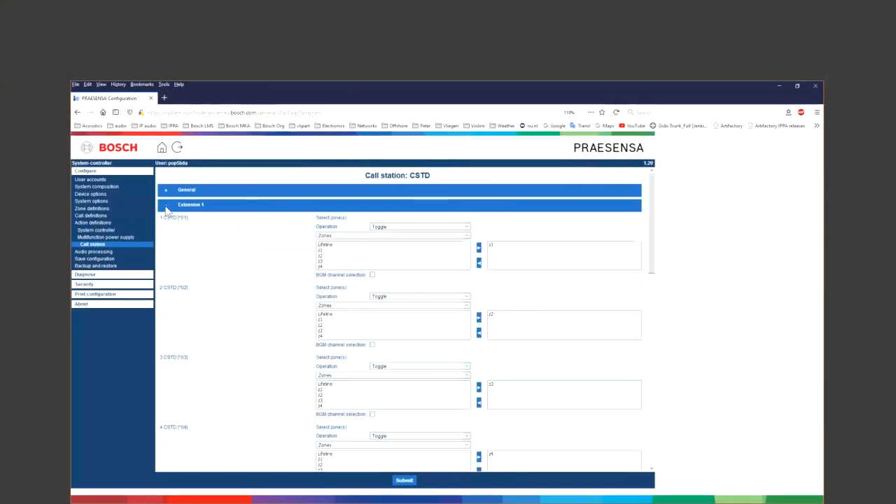
left_click_drag(652, 218, 661, 294)
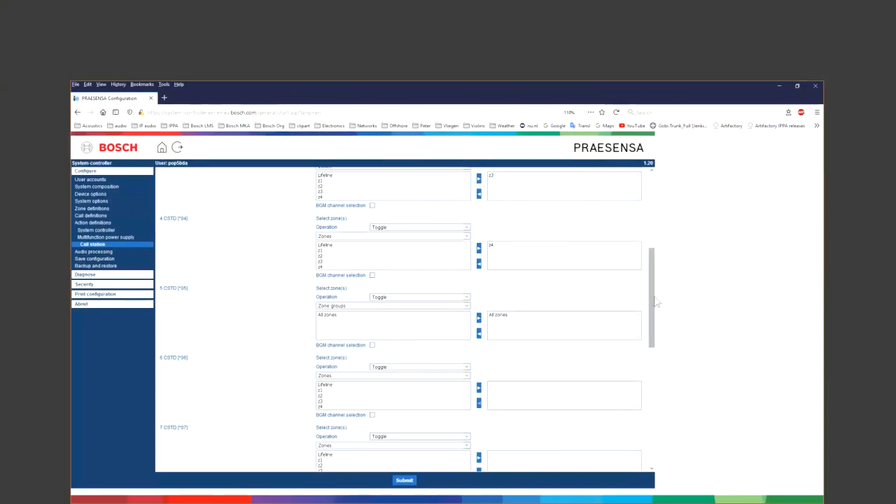
left_click_drag(657, 301, 671, 436)
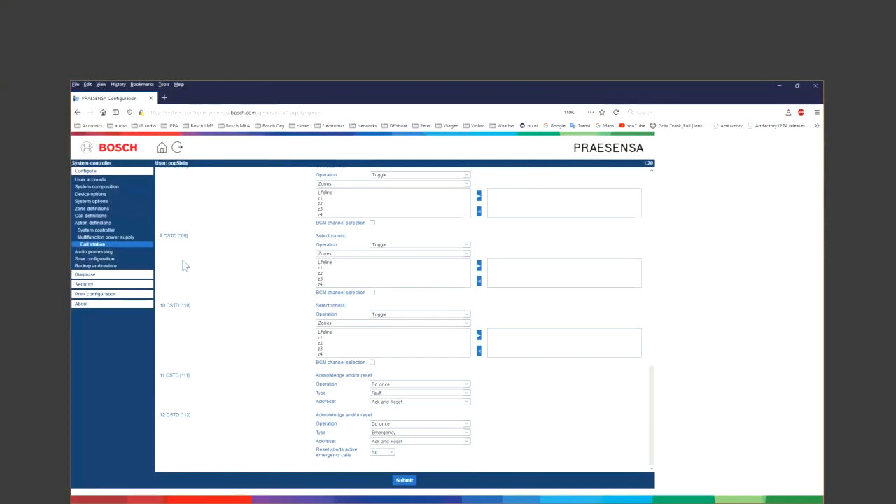
left_click(110, 252)
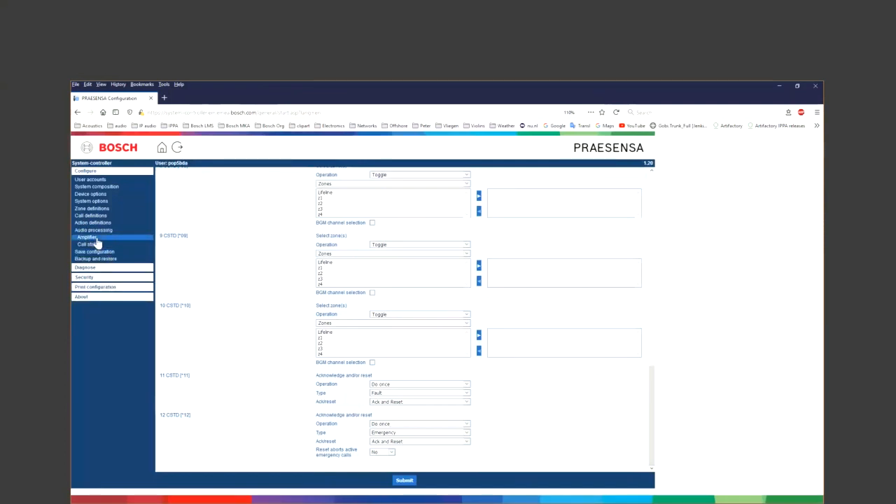
- Set Amp AD604 audio output 1 volume to -10 dB, apply, and submit
left_click(97, 240)
left_click(174, 193)
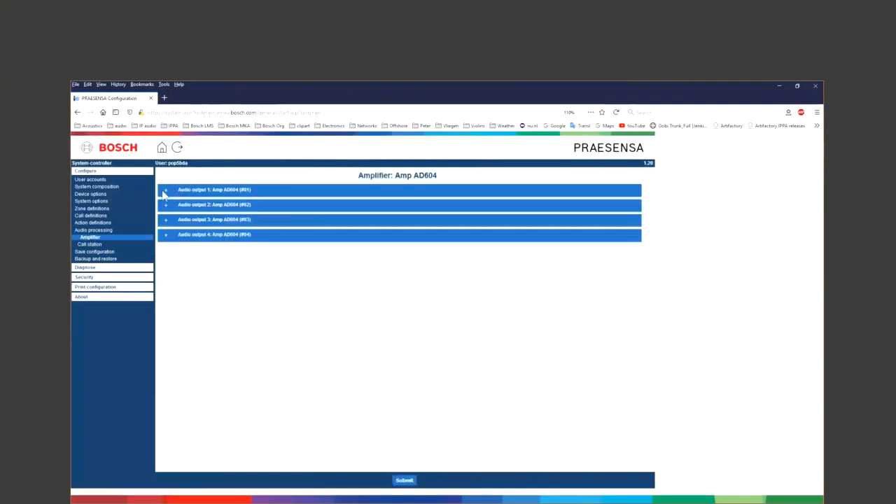
left_click(164, 192)
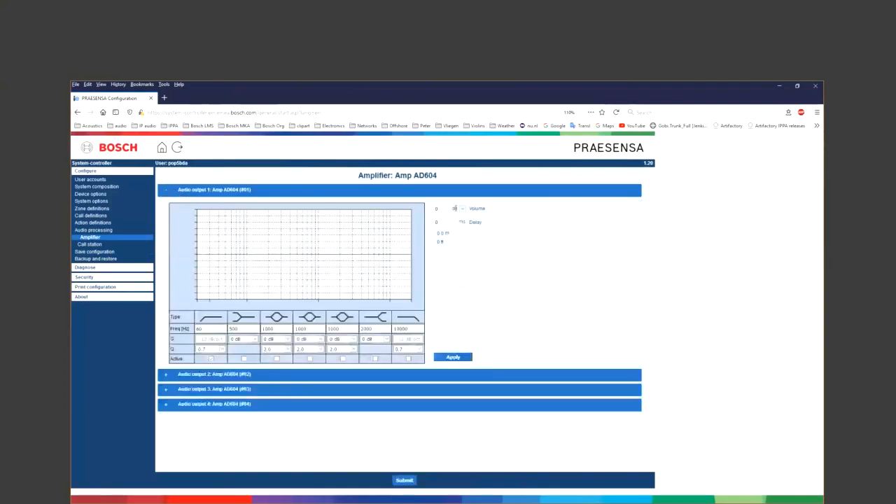
left_click(461, 209)
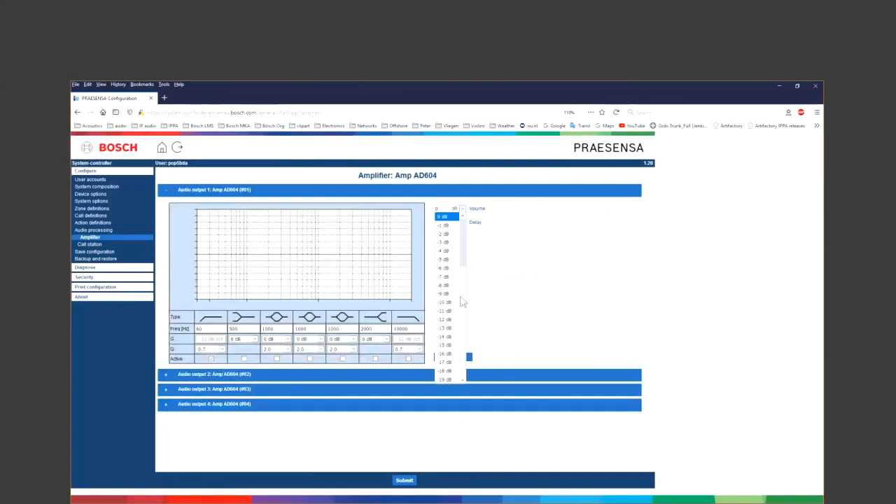
left_click(457, 303)
left_click(455, 357)
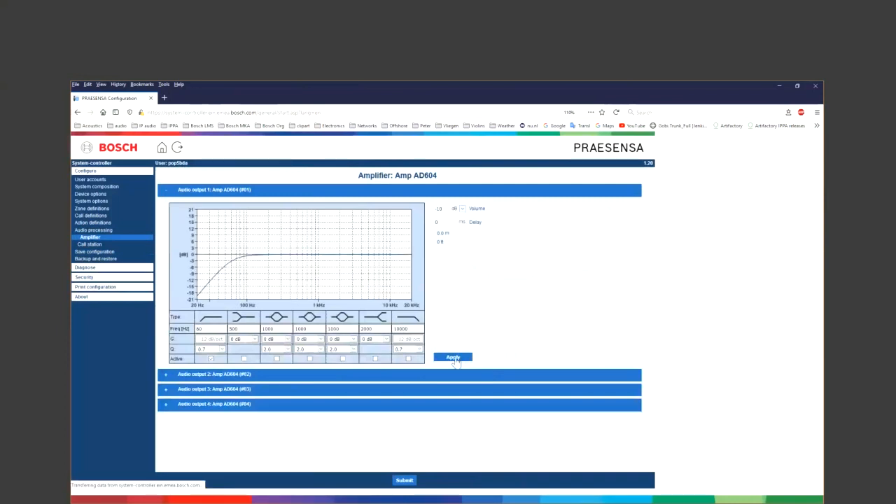
left_click(406, 481)
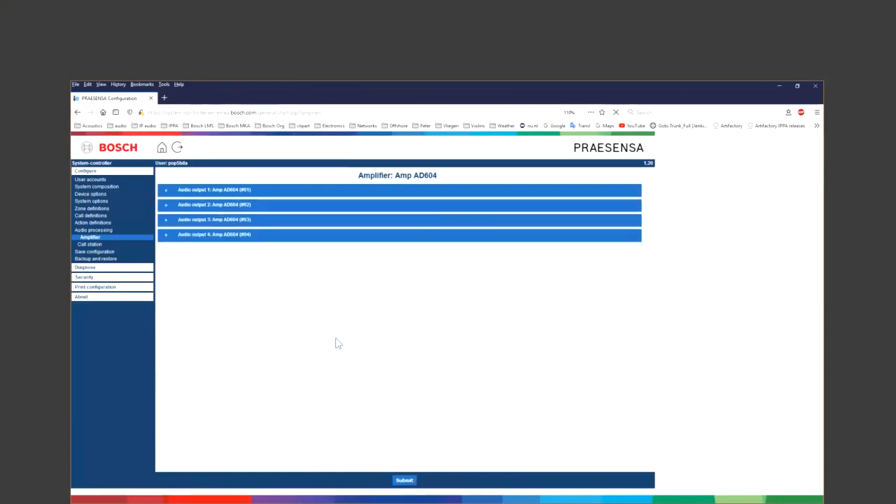
- Save the configuration and restart the PRAESENSA system
left_click(126, 253)
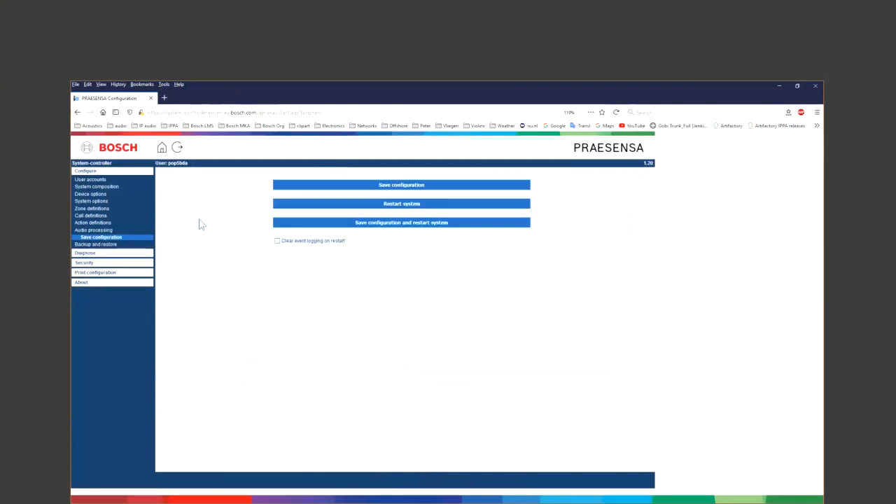
left_click(283, 223)
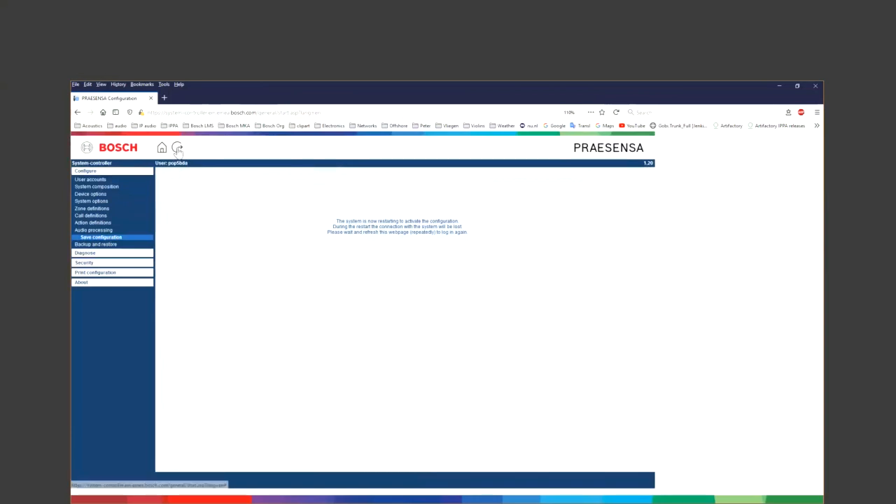
- Log back in with the user name and password after the restart
left_click(178, 149)
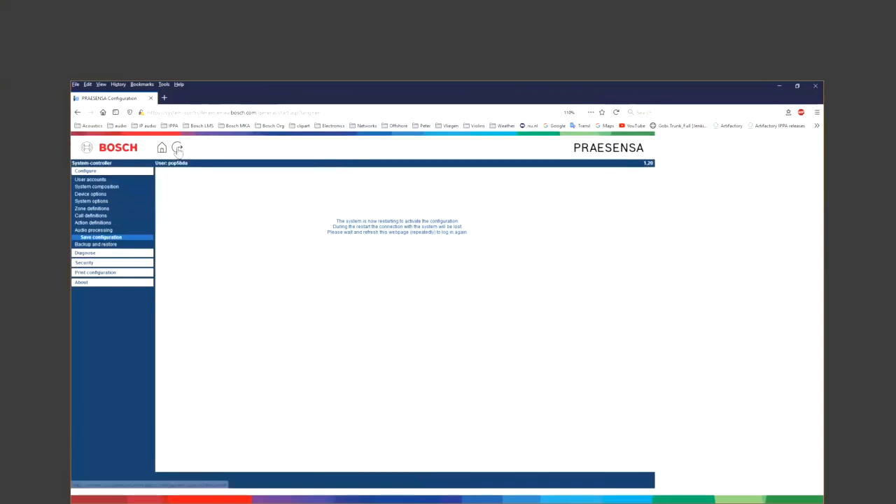
left_click(414, 427)
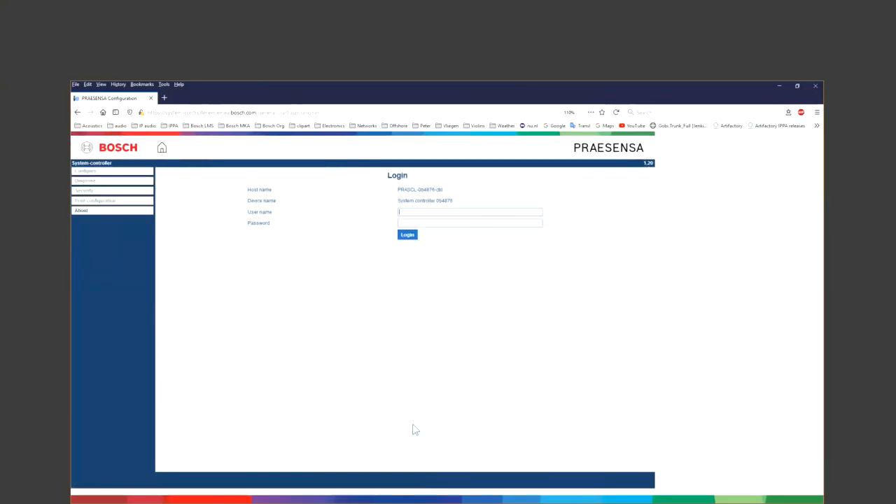
type("pop5bda")
key("Tab")
type("****")
key("Return")
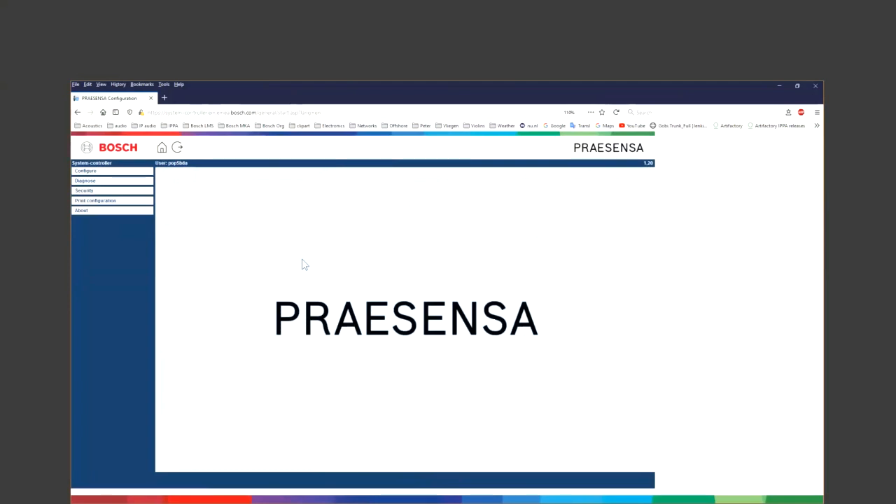
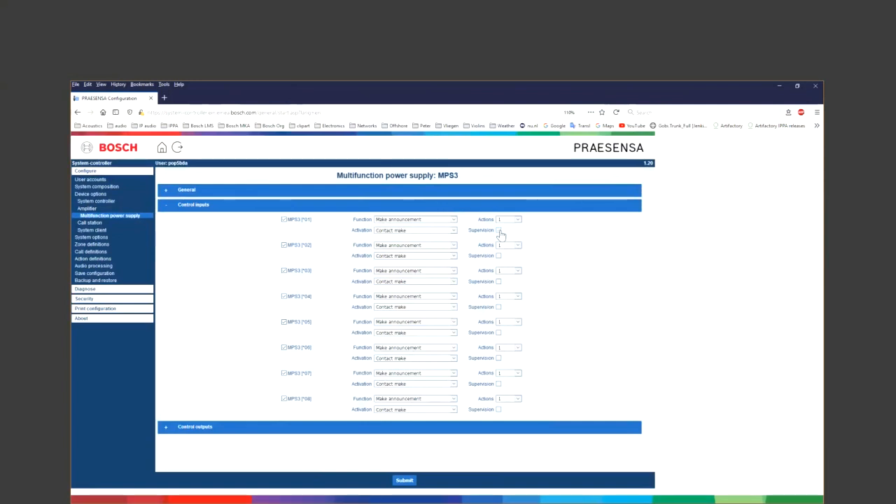
- Turn on Supervision for MPS3 input 01, submit, and go to the MPS3 action definitions
left_click(499, 231)
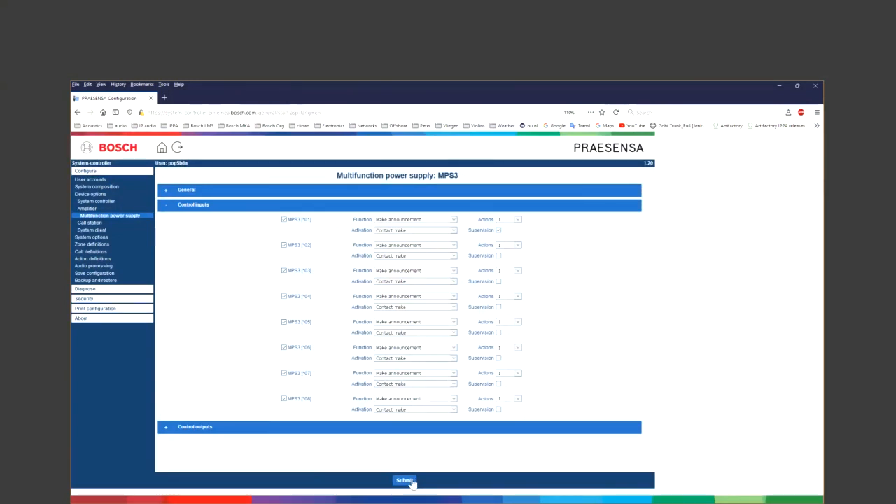
left_click(405, 480)
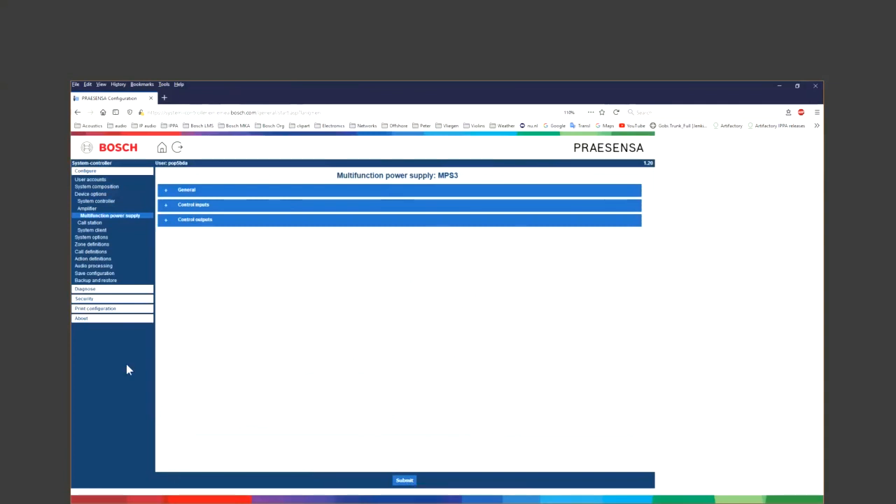
left_click(106, 273)
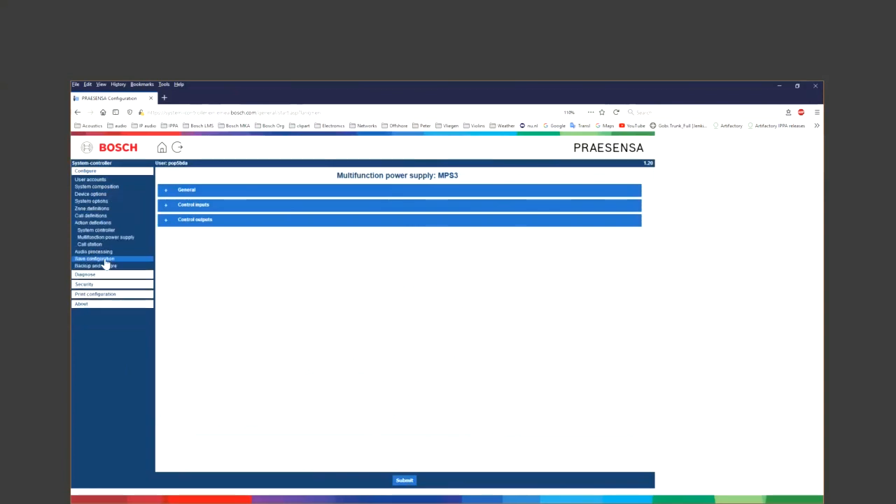
left_click(103, 238)
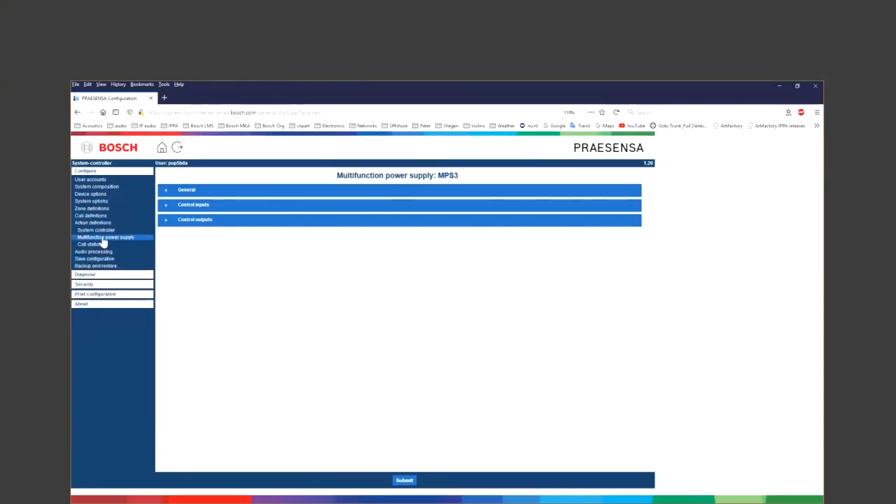
left_click(170, 188)
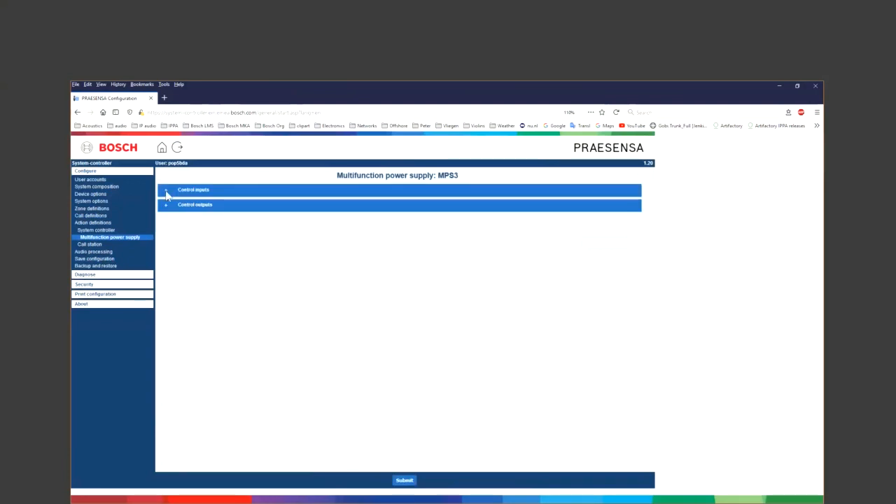
- Make MPS3 input 01 toggle (abort on switch off) an Emergency call to zones z1 and z2, and submit
left_click(166, 192)
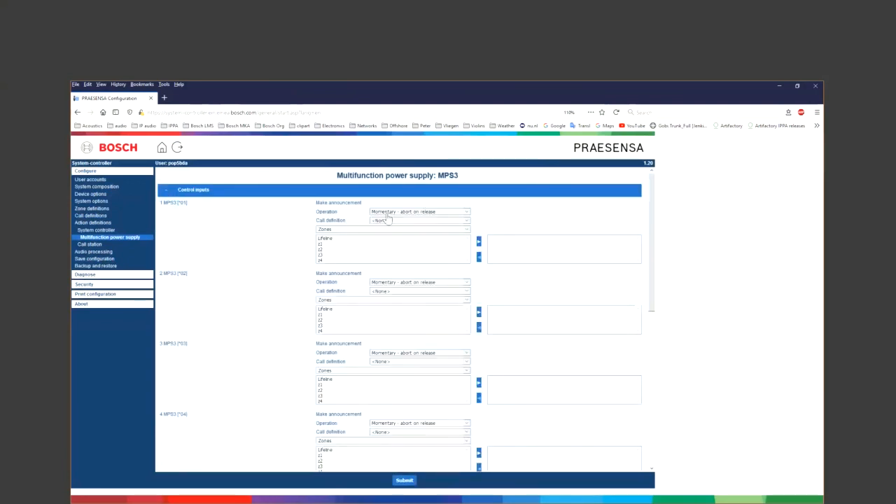
left_click(393, 212)
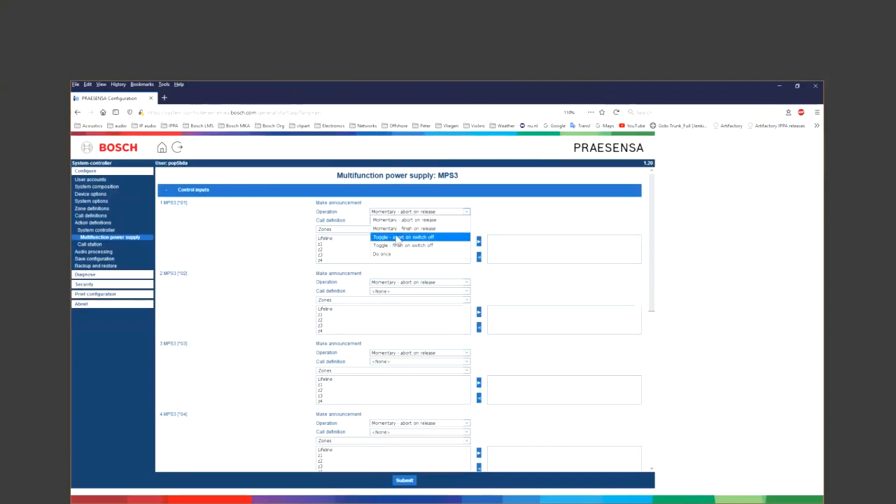
left_click(397, 238)
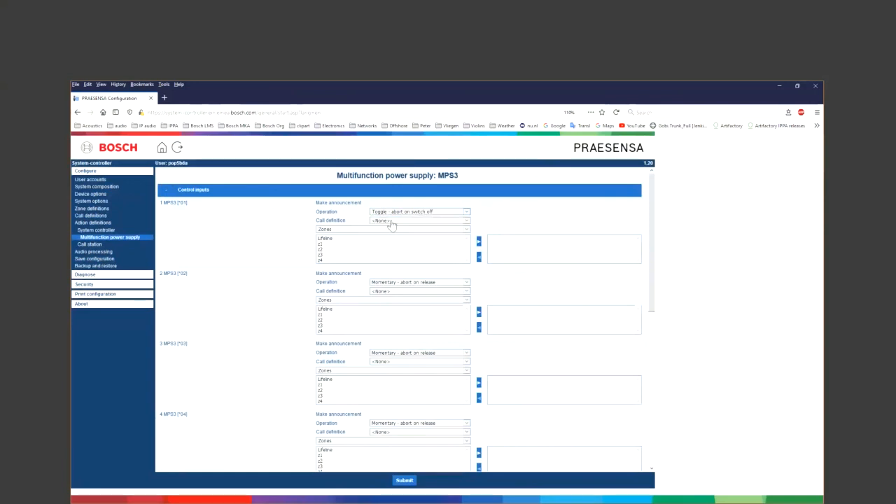
left_click(392, 223)
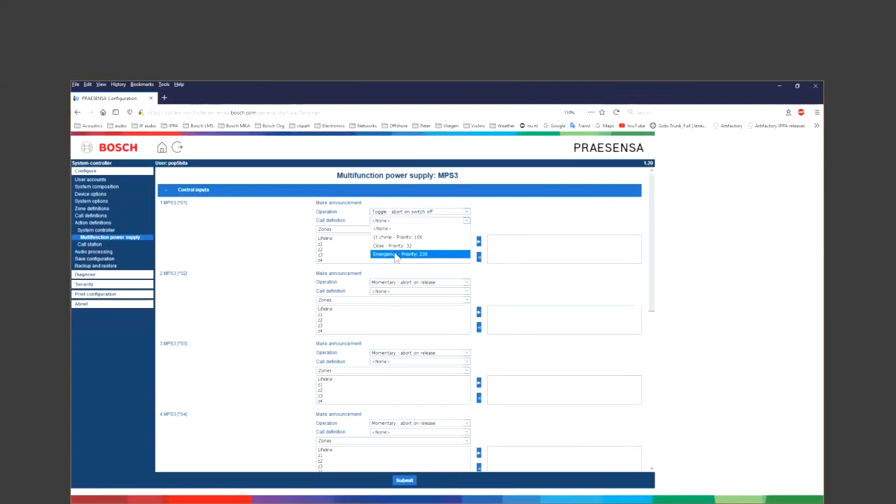
left_click(397, 256)
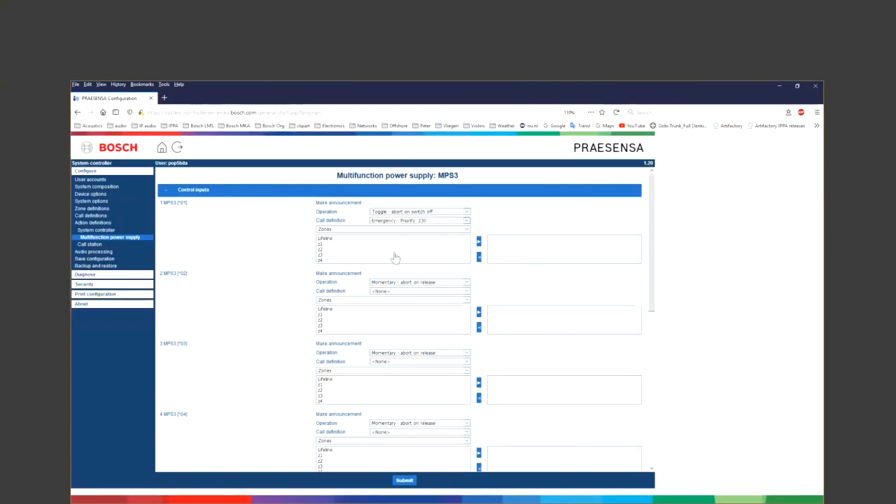
double_click(323, 244)
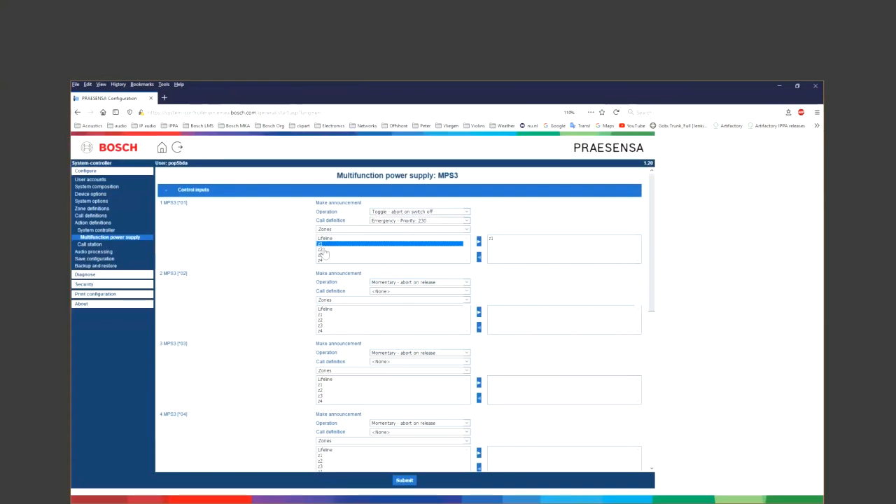
left_click(323, 250)
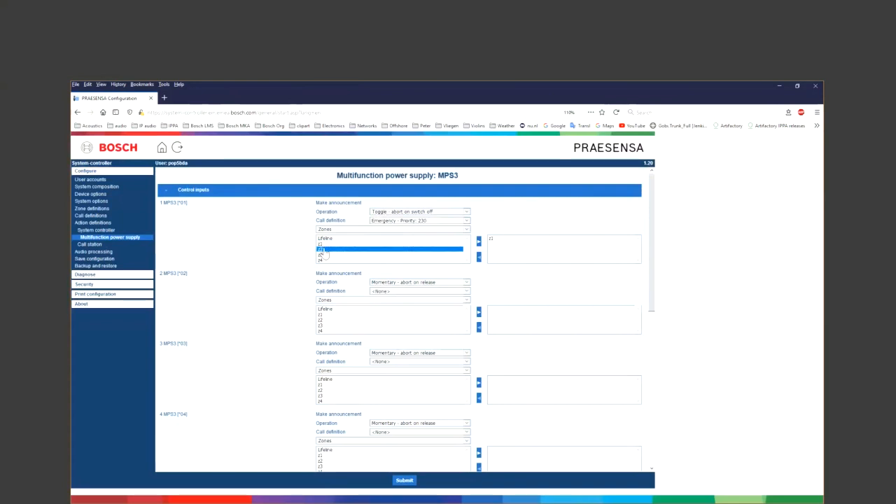
left_click(489, 240)
left_click(405, 481)
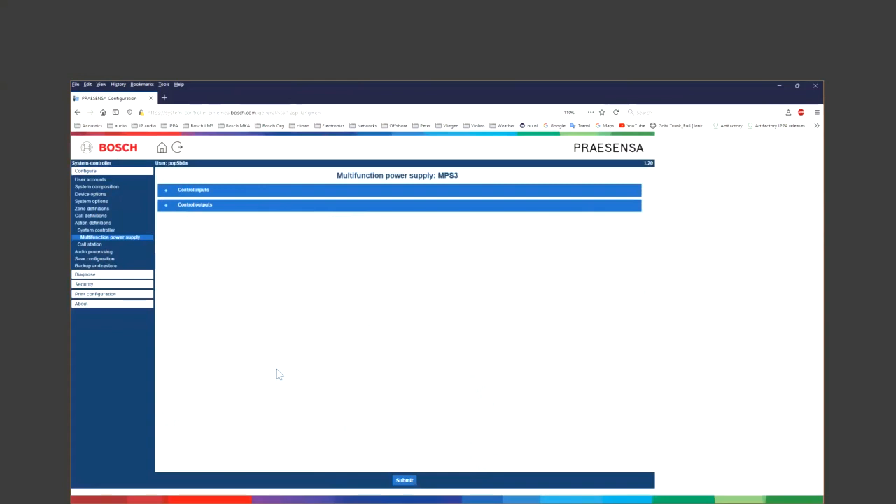
- Save the configuration and restart the PRAESENSA system
left_click(95, 258)
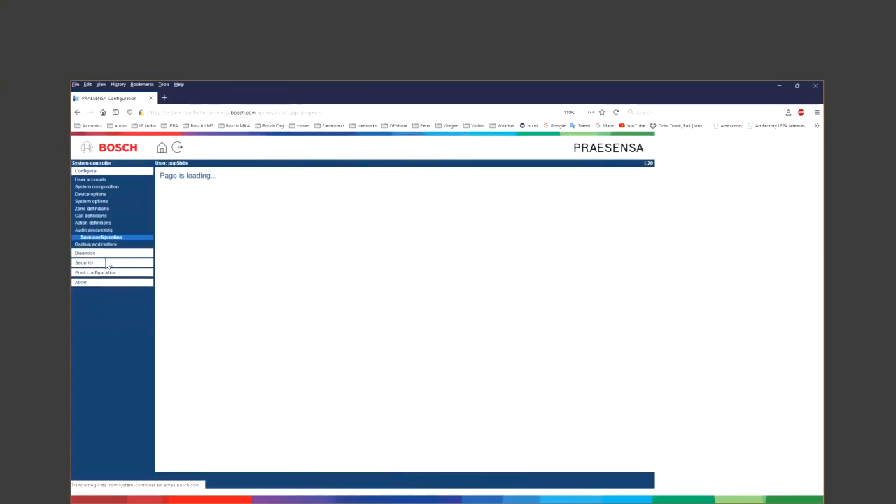
left_click(294, 225)
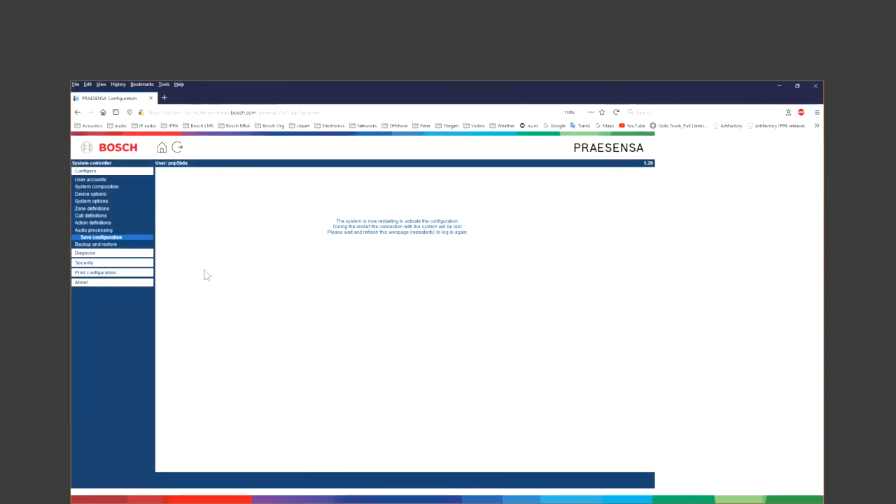
left_click(98, 195)
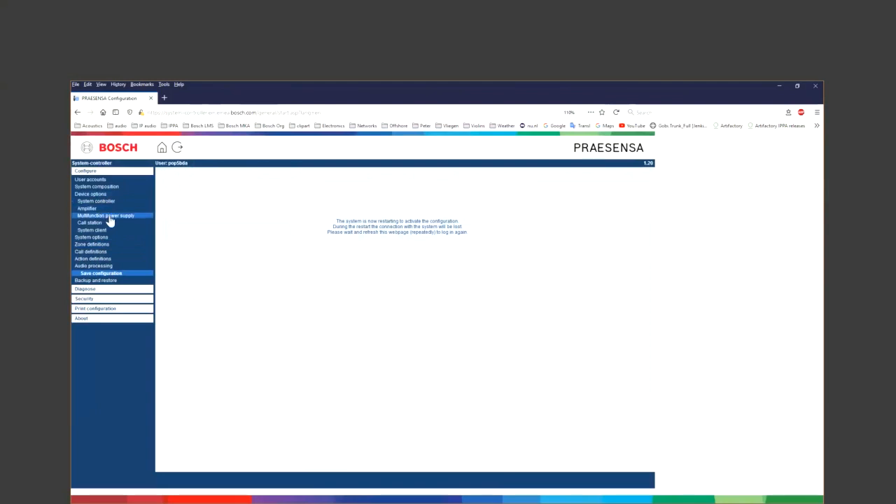
- Log back in with the user name and password, using Force login to override the other session
left_click(109, 217)
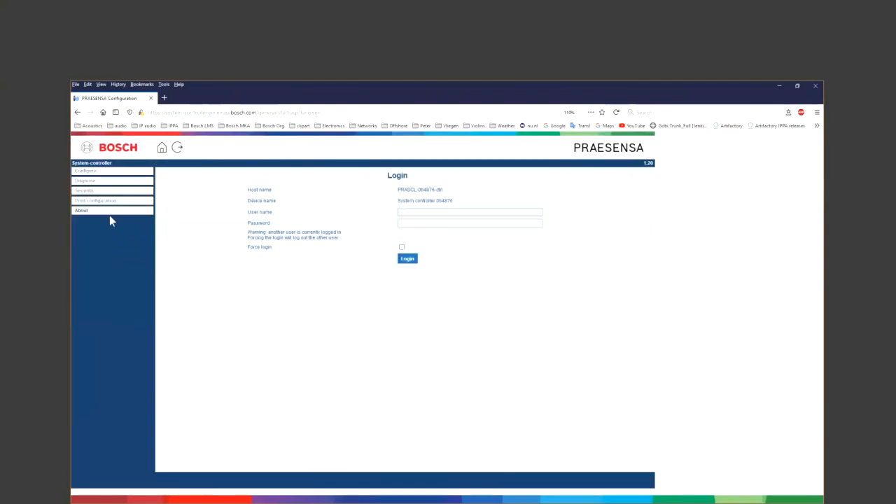
type("pop5bda******")
key("Return")
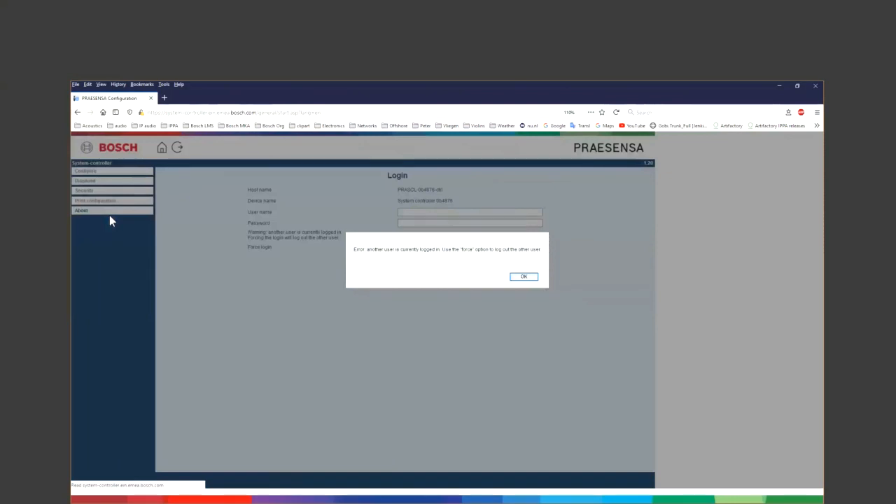
left_click(523, 277)
left_click(424, 216)
type("pop5b")
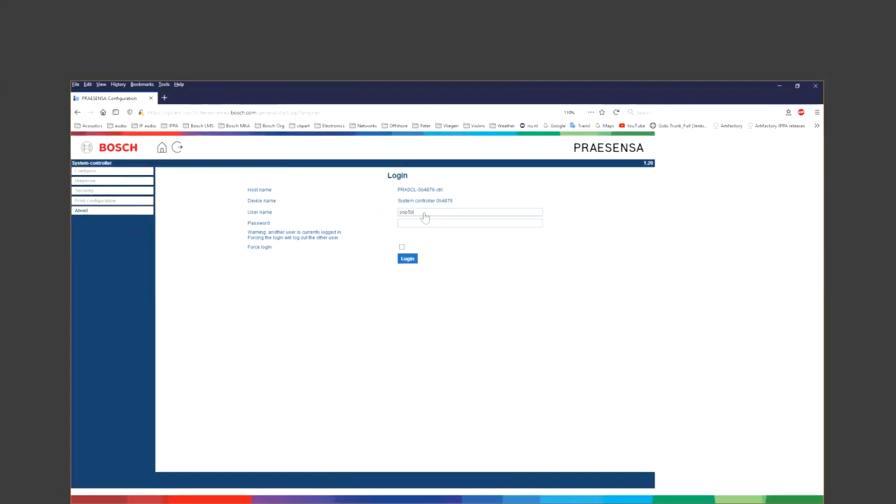
type("********")
left_click(402, 248)
left_click(407, 258)
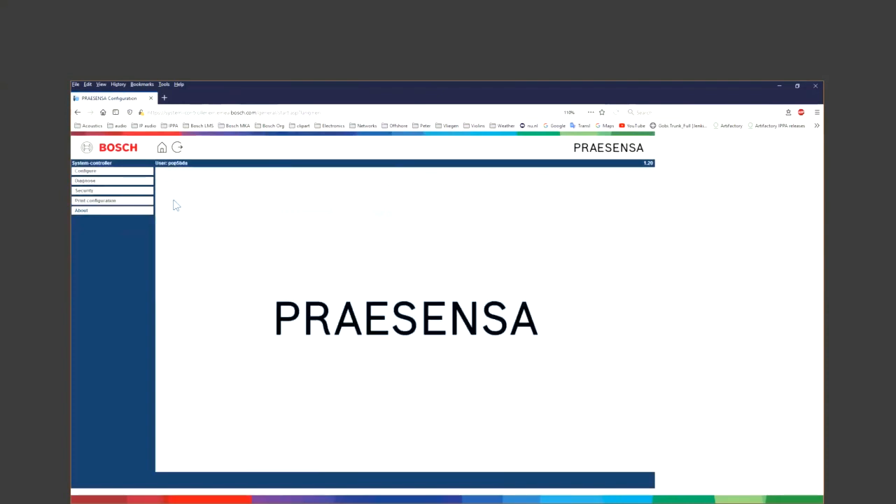
left_click(95, 172)
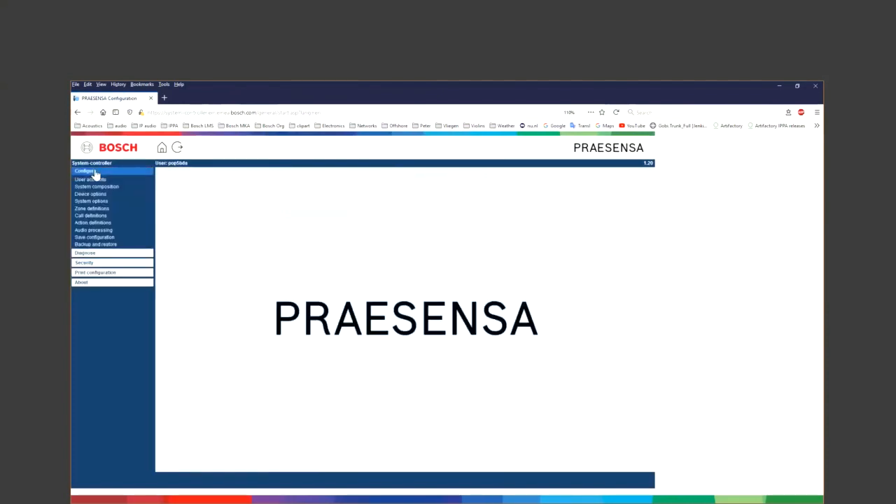
- Open the MPS3 multifunction power supply settings and expand its Control outputs
left_click(97, 196)
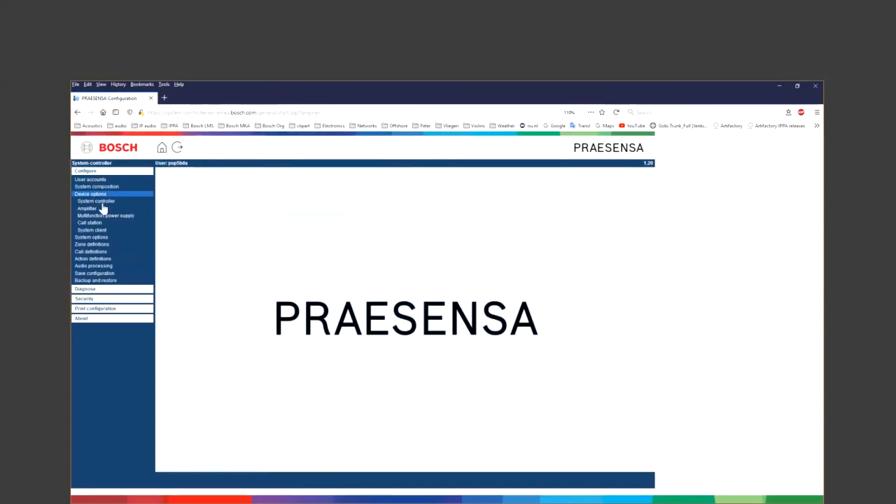
left_click(107, 217)
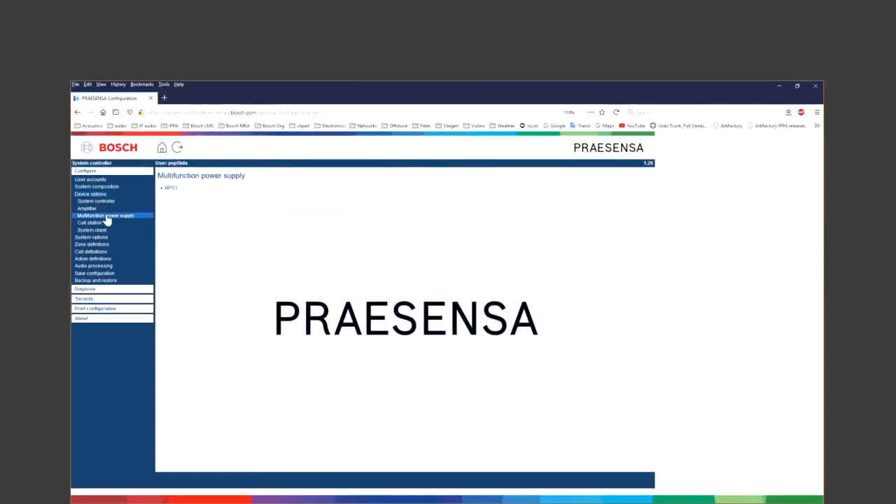
left_click(182, 189)
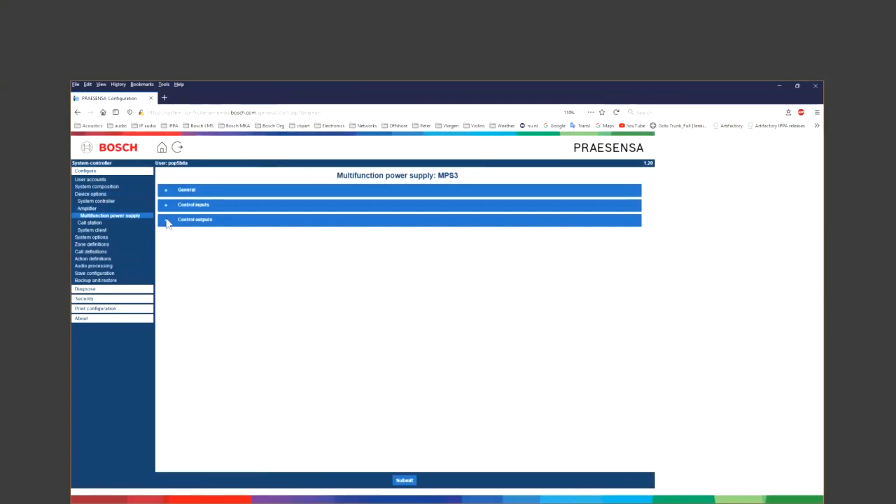
left_click(167, 220)
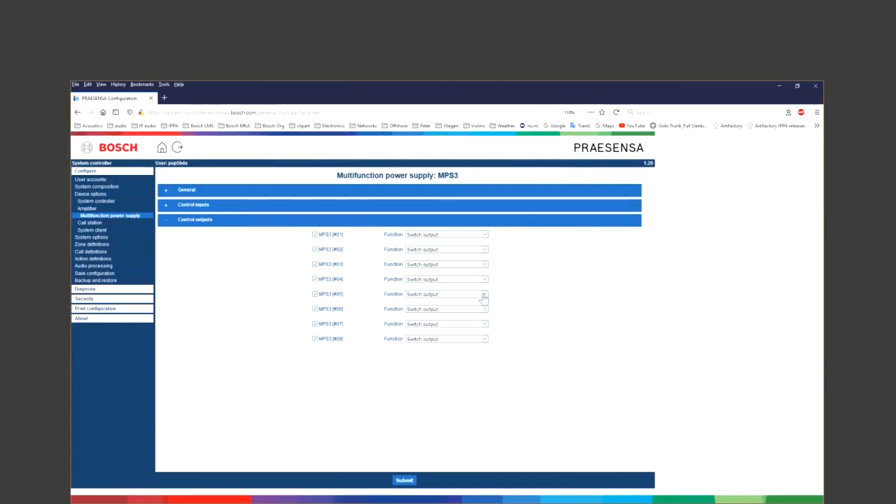
- Set the Function of MPS3 control outputs #01–#04 to Zone activity and submit
left_click(483, 236)
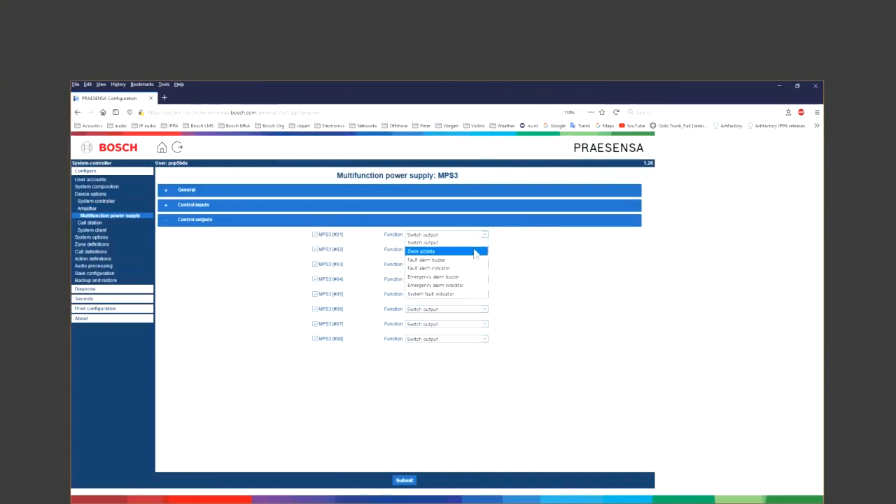
left_click(474, 252)
left_click(474, 251)
left_click(467, 266)
left_click(465, 266)
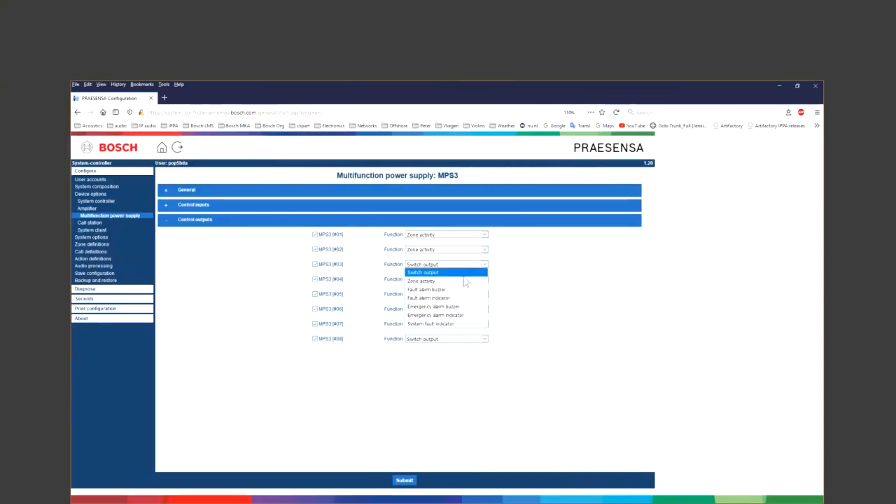
left_click(464, 281)
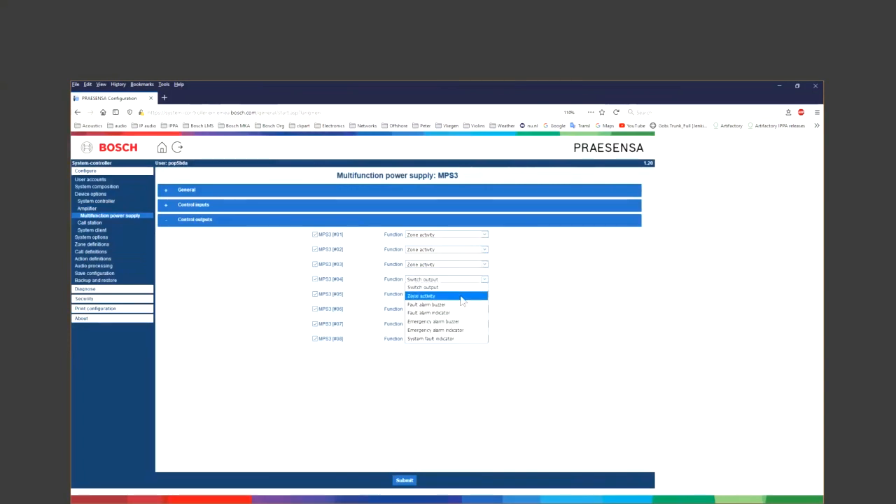
left_click(462, 296)
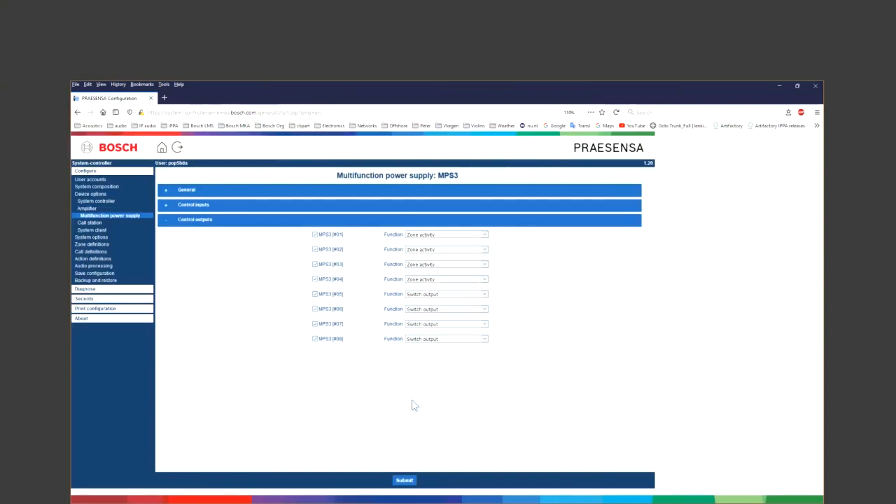
left_click(405, 480)
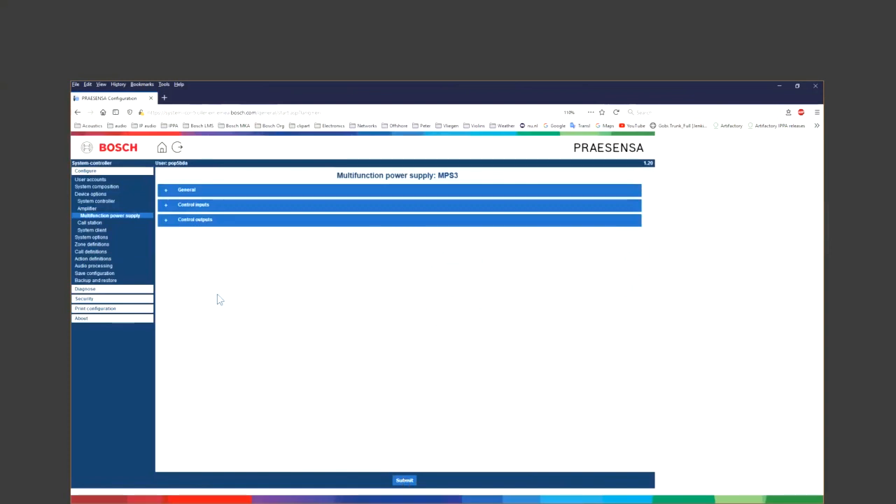
- Open the MPS3 action definitions' Control outputs and assign zone z1 to output #01
left_click(116, 260)
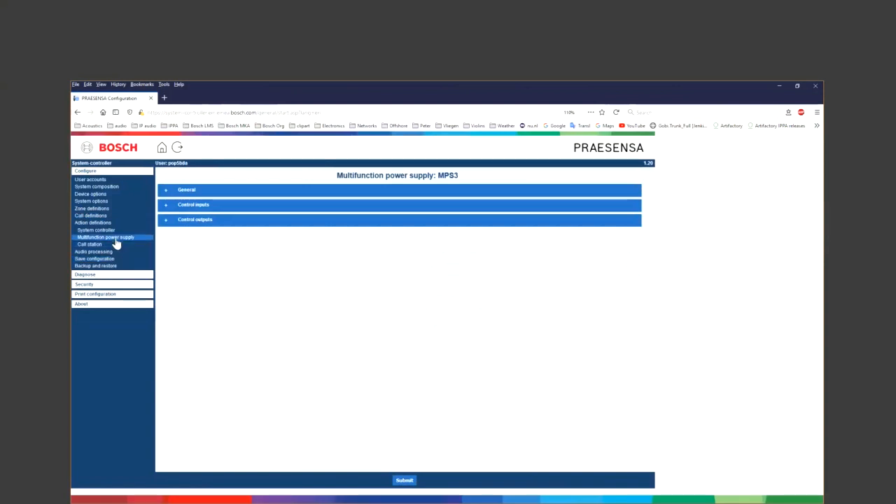
left_click(115, 241)
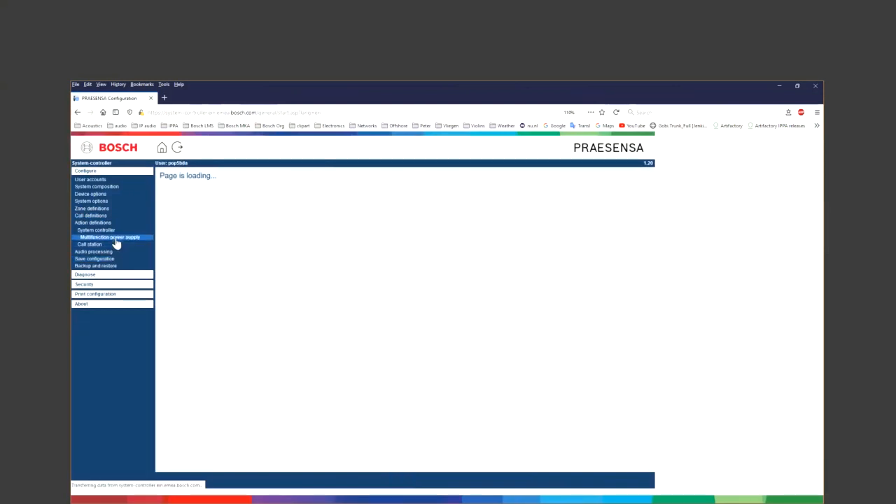
left_click(164, 189)
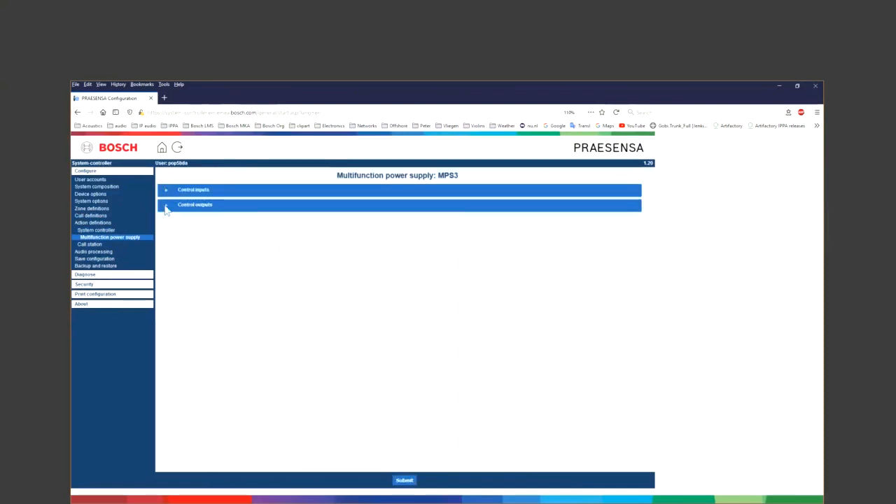
left_click(166, 206)
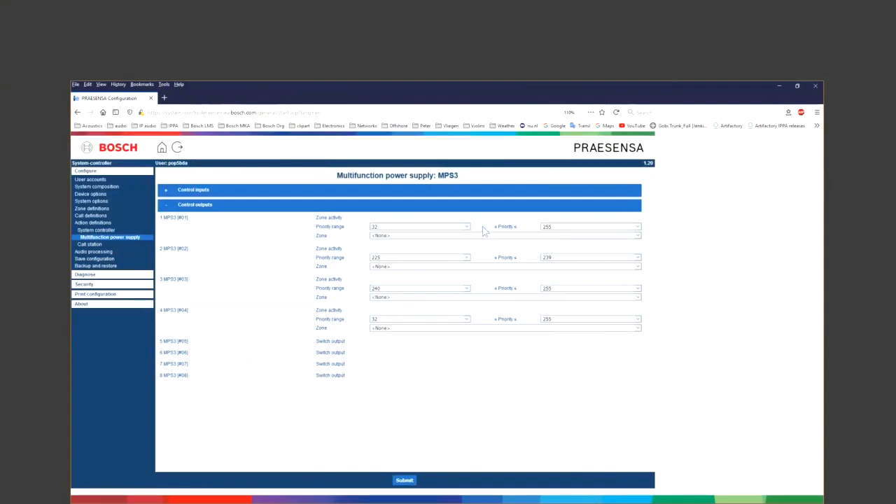
left_click(406, 242)
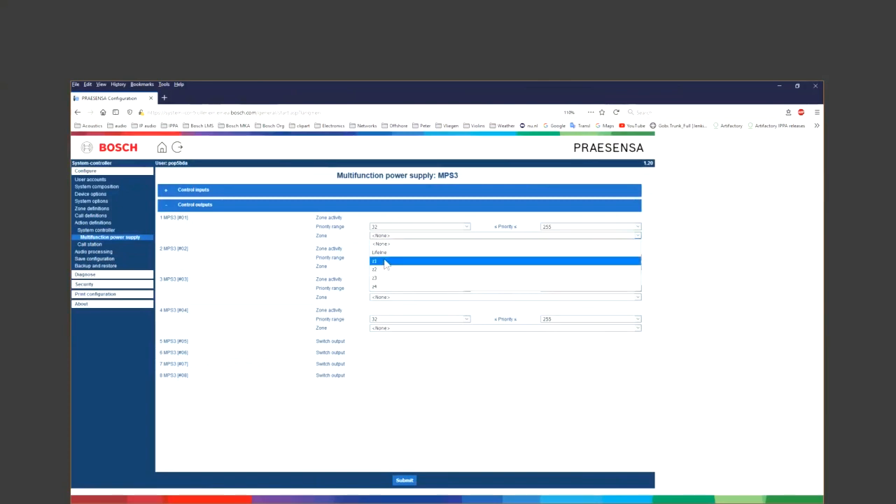
left_click(385, 261)
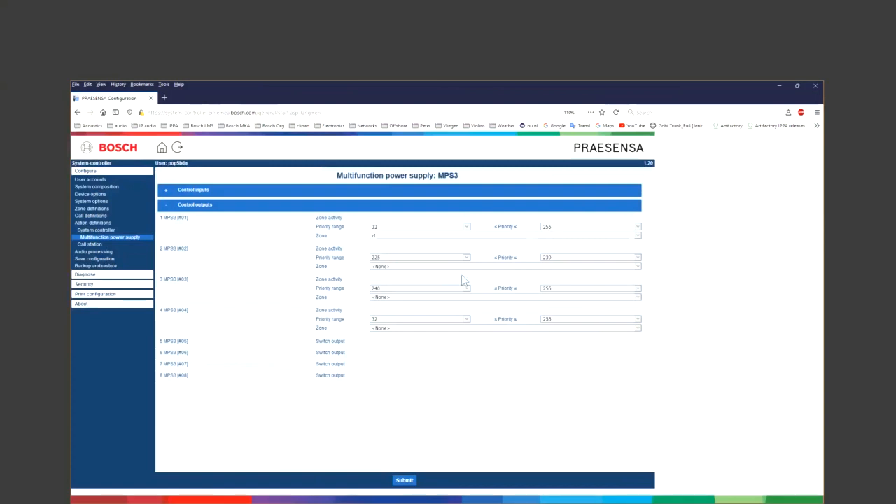
- Assign zone z2 to output #02 with a priority range of 32 to 223
left_click(438, 266)
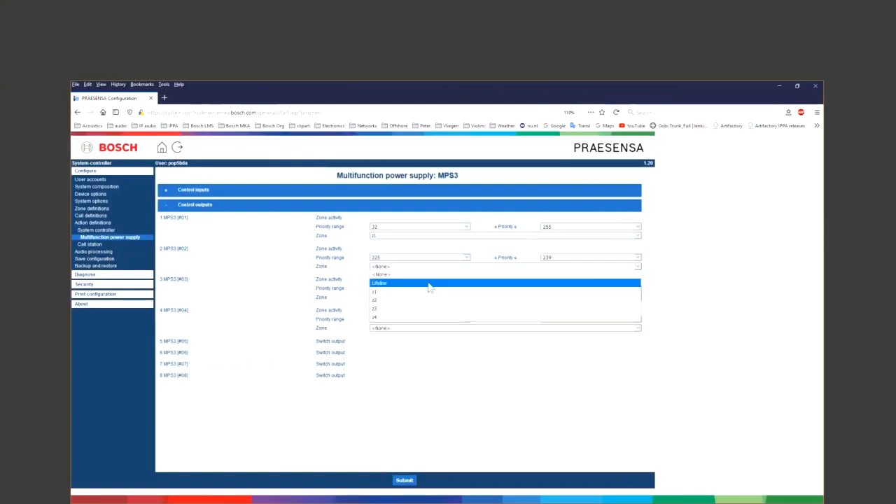
left_click(423, 301)
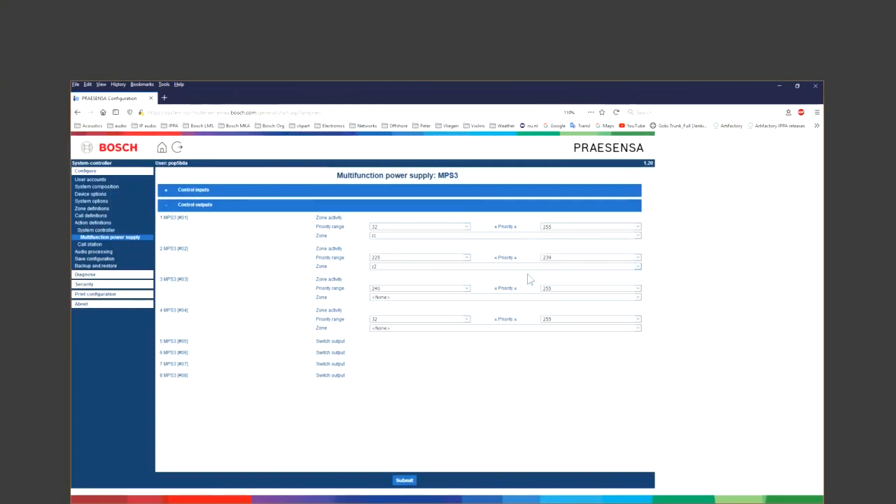
left_click(454, 261)
type("32")
key("Return")
left_click(561, 262)
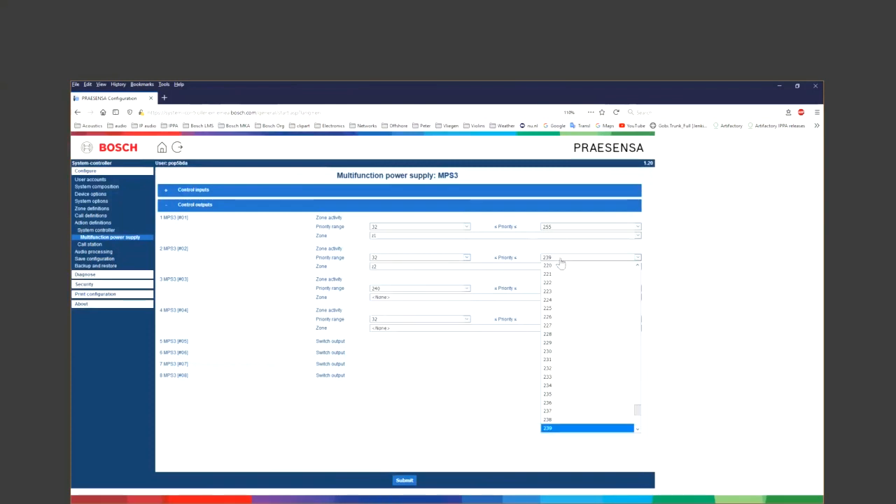
type("223")
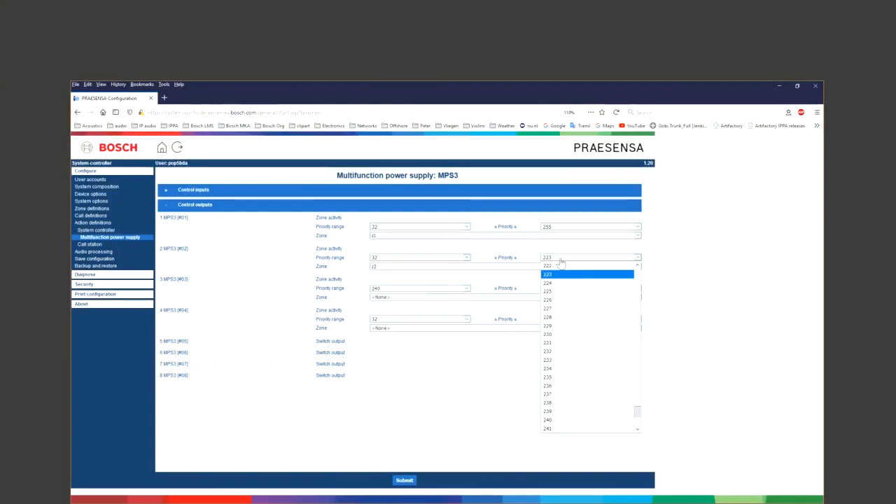
key("Return")
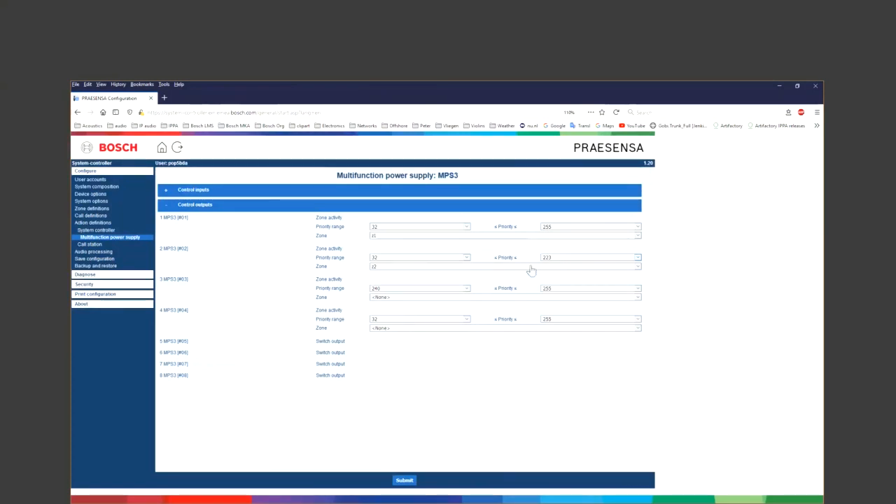
- Assign zone z3 to output #03 and zone z4 to output #04
left_click(482, 298)
left_click(448, 342)
left_click(432, 328)
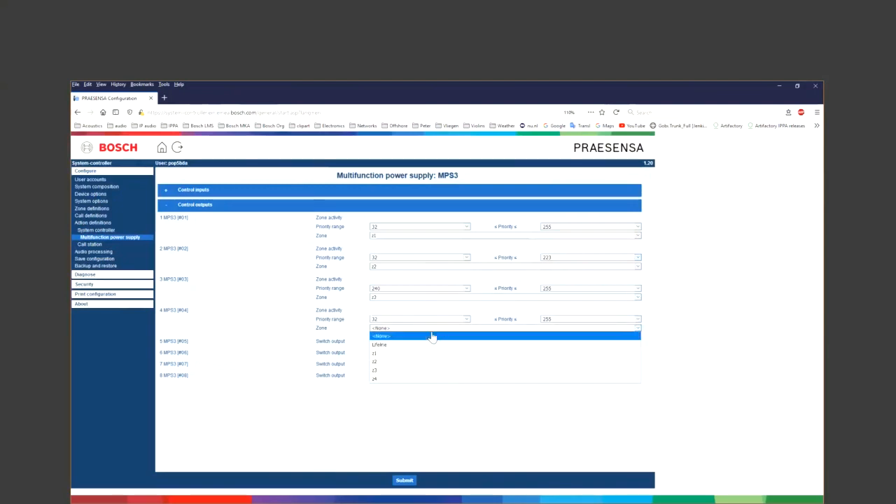
left_click(424, 382)
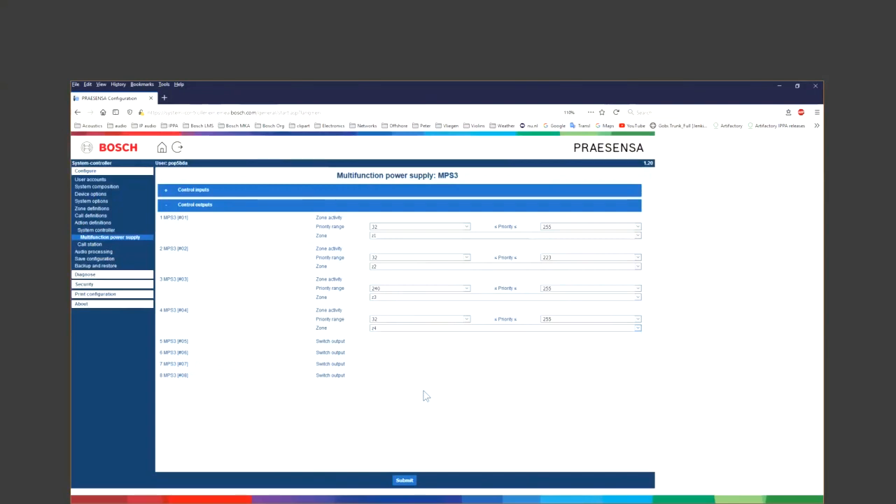
- Submit the MPS3 output zone assignments, then save the configuration and restart the system
left_click(405, 481)
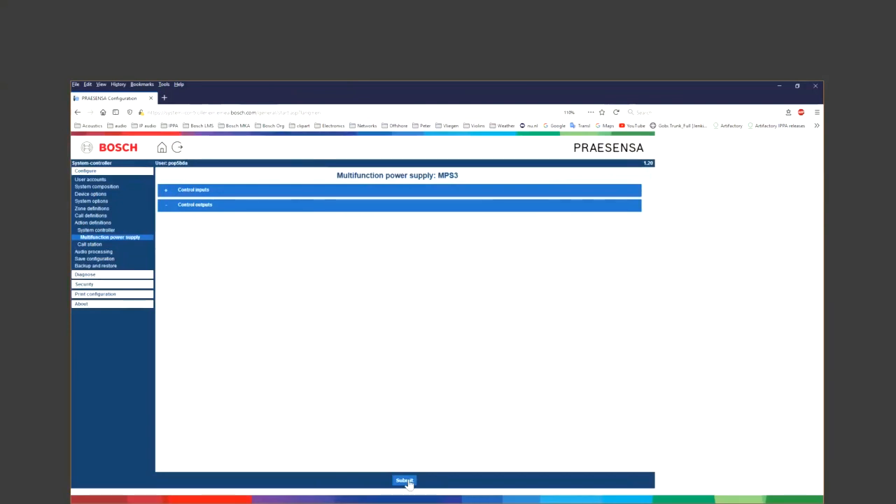
left_click(167, 207)
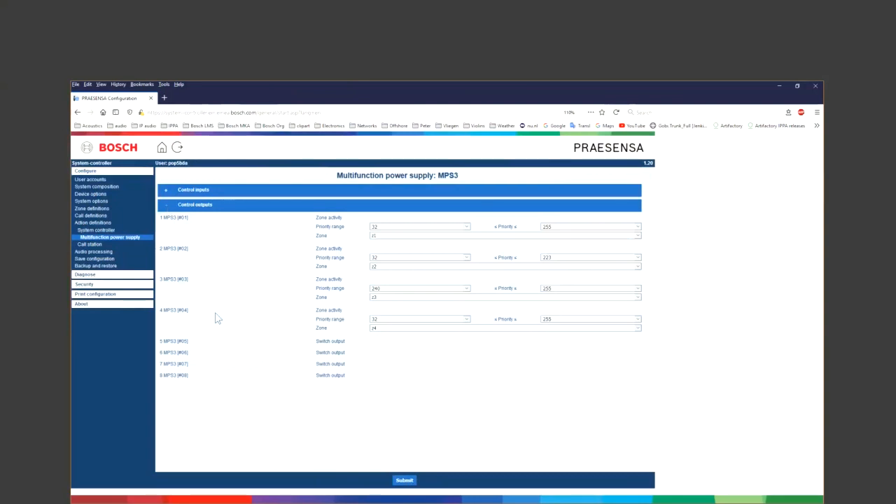
left_click(115, 259)
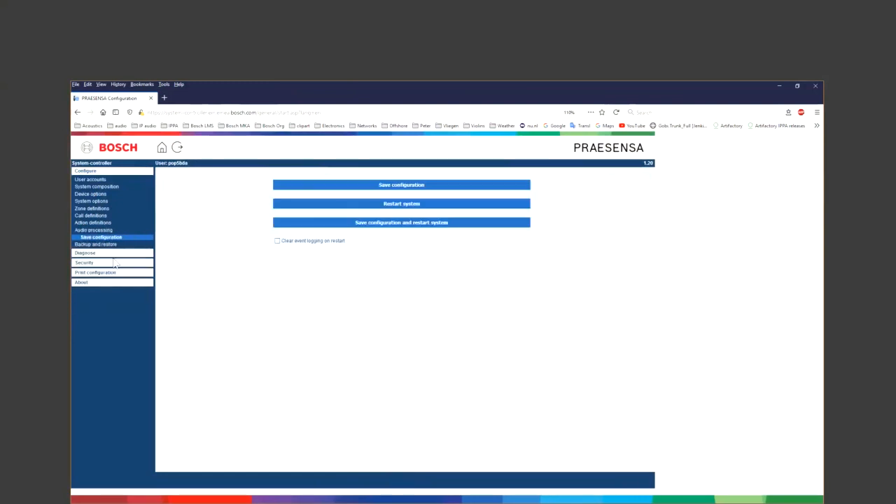
left_click(316, 222)
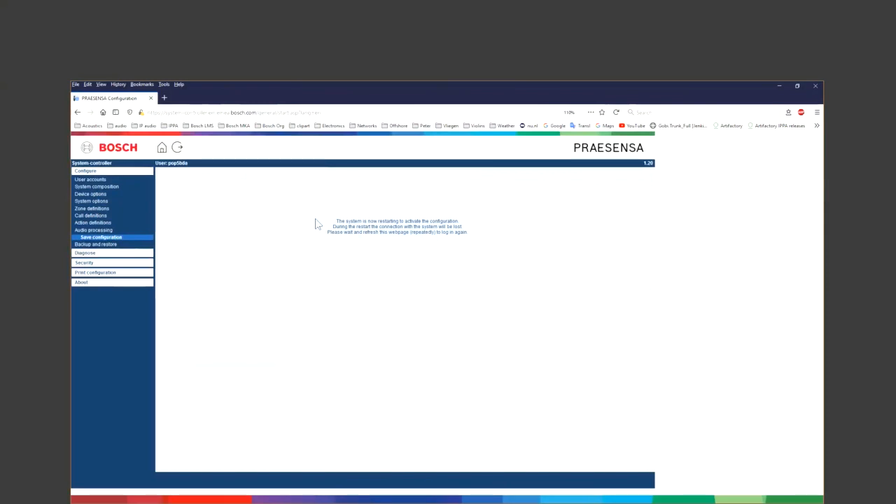
- Reload the site after the restart, log back in, and expand the Configure menu
left_click(179, 149)
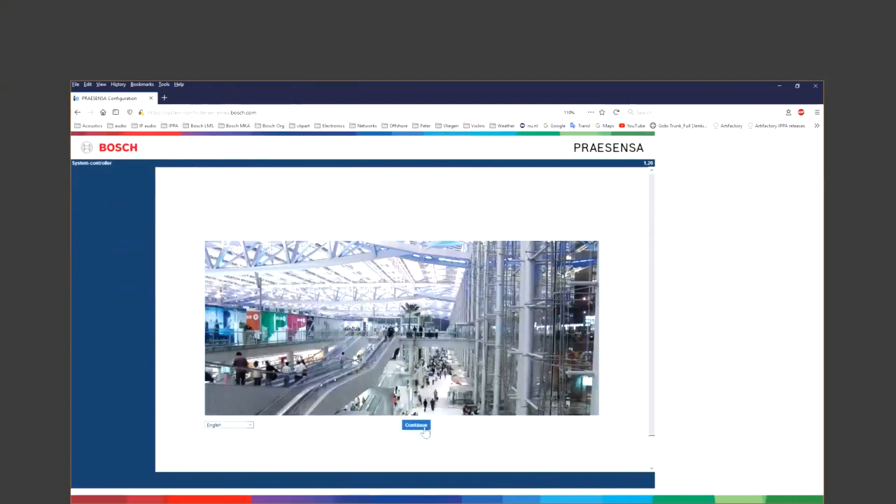
left_click(422, 427)
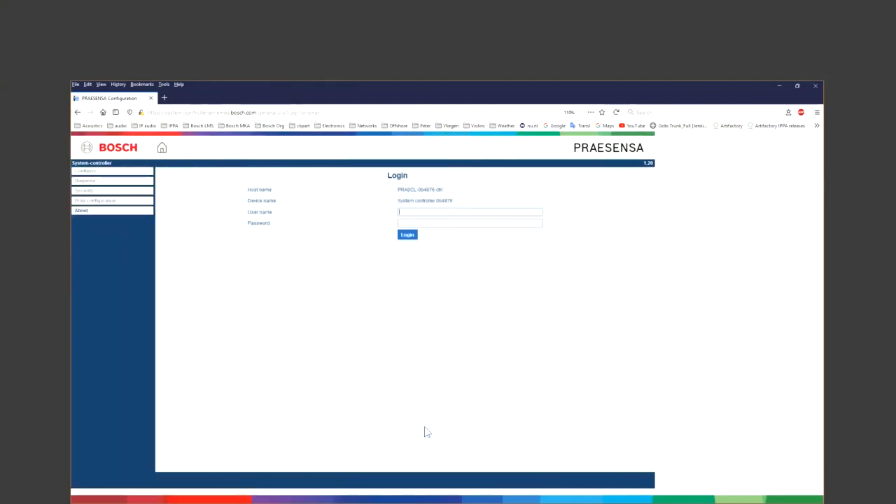
type("poo5bd••••••••")
key("Return")
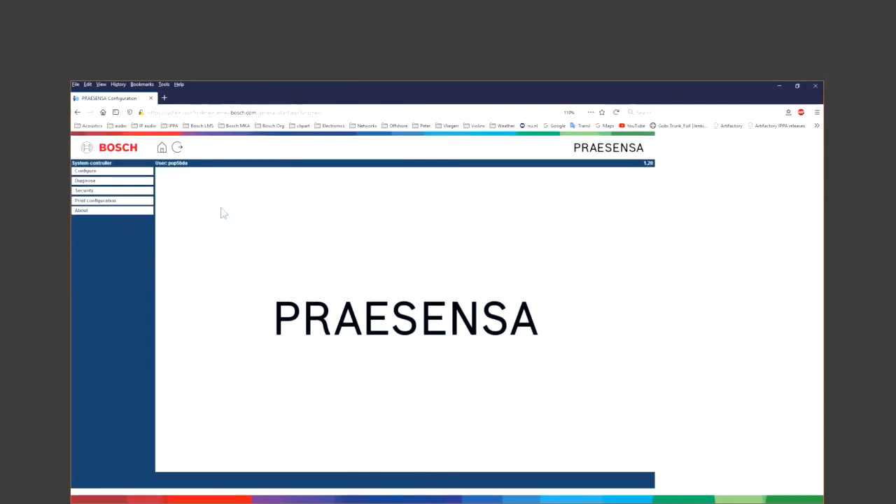
left_click(124, 173)
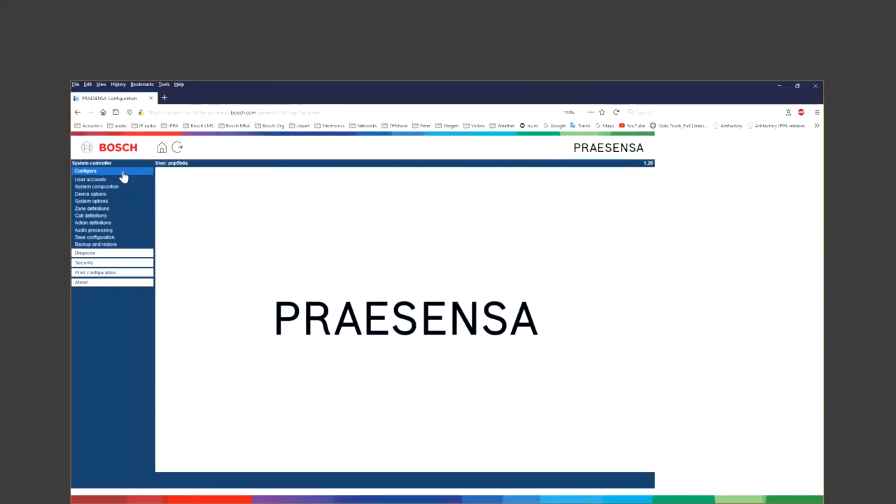
- Create a password-protected configuration backup and save the archive file to Downloads
left_click(115, 245)
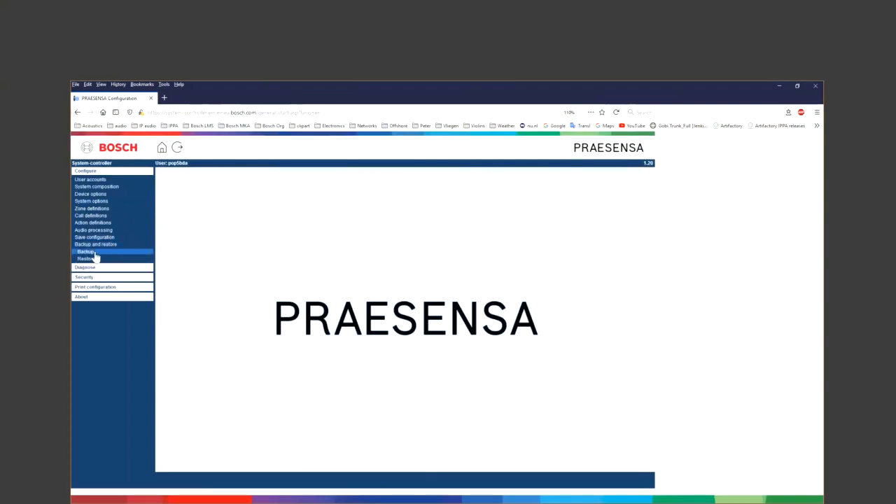
left_click(94, 253)
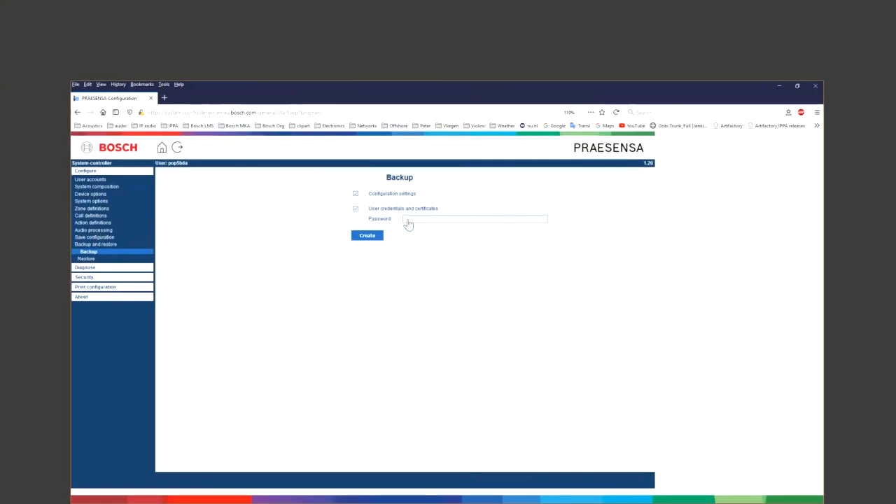
type("dmin123")
left_click(369, 238)
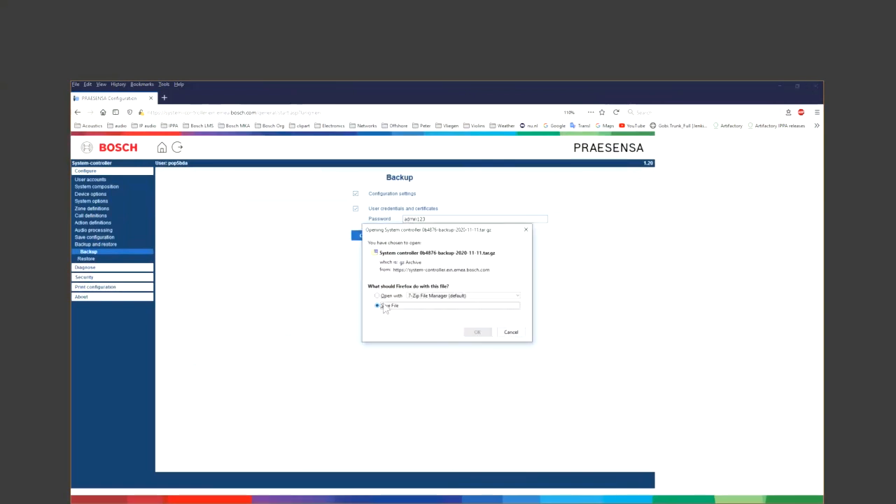
left_click(477, 331)
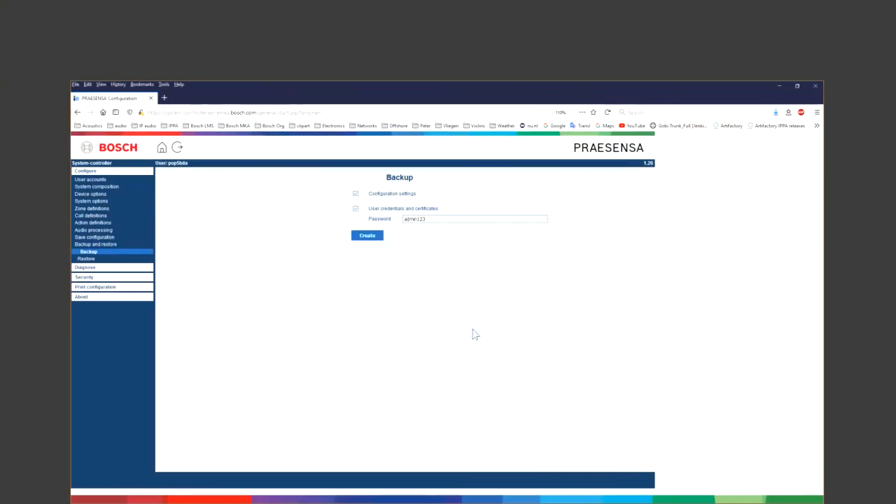
left_click(775, 114)
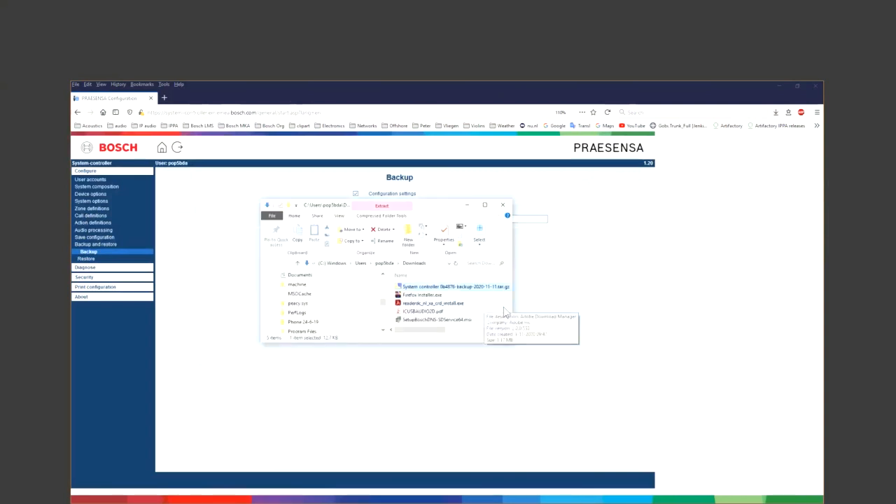
- Widen the Explorer window and Name column to read the System controller backup file name
left_click_drag(512, 306, 624, 298)
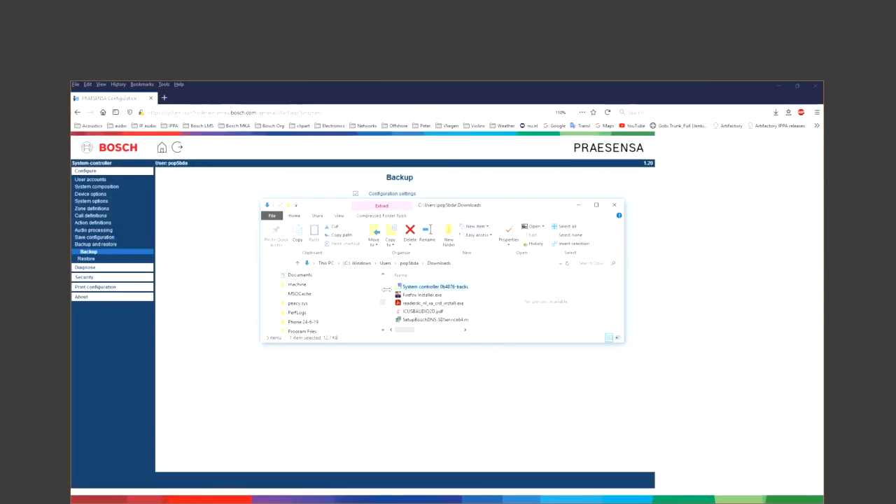
left_click_drag(387, 289, 341, 294)
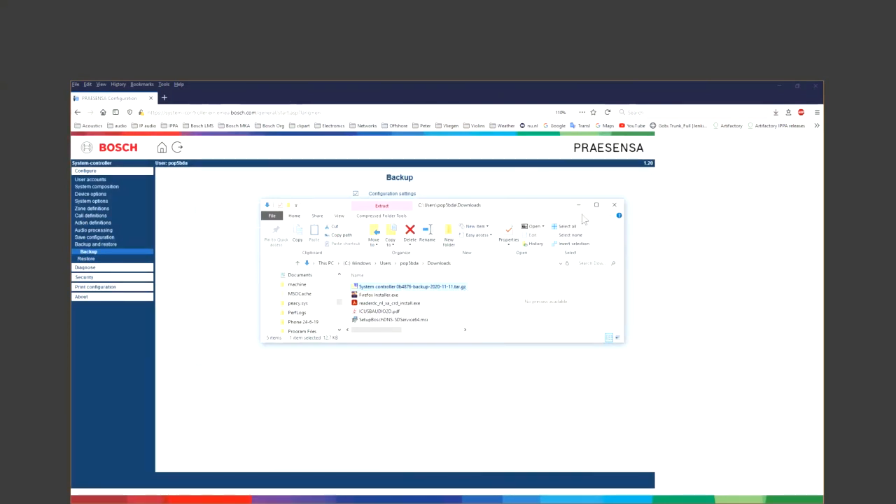
- On the Restore page, load the System controller backup file from the Downloads folder
left_click(614, 205)
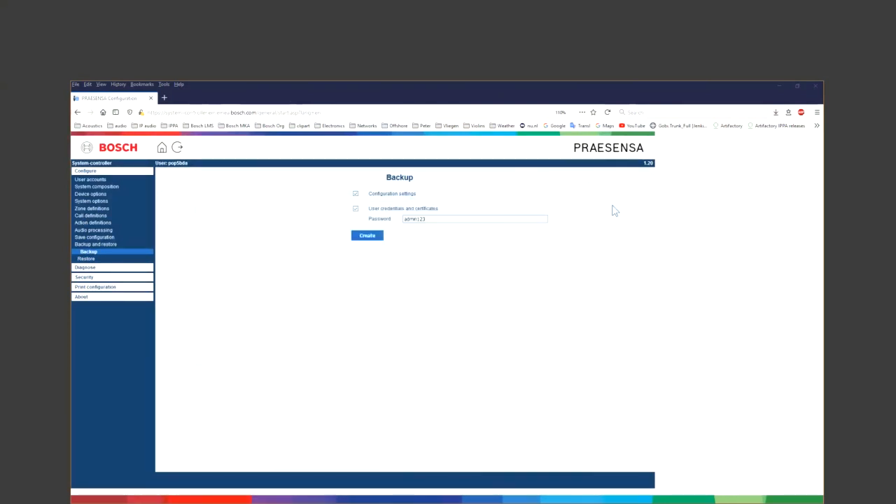
left_click(194, 245)
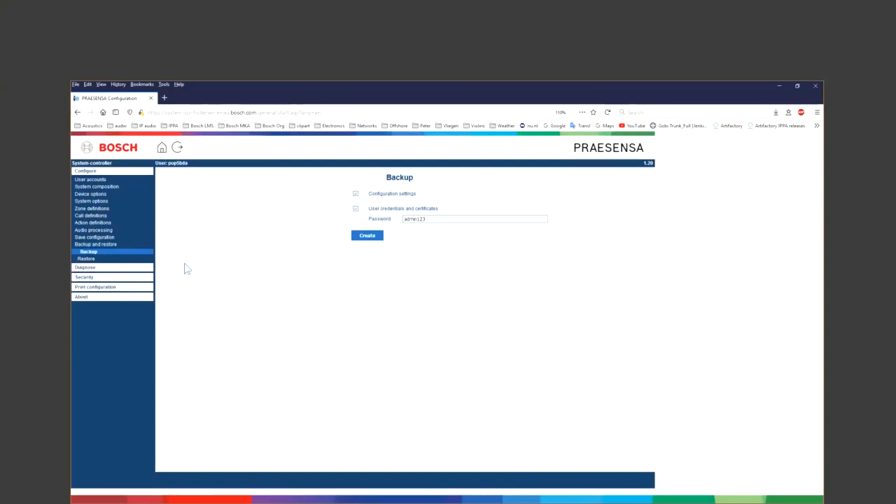
left_click(87, 259)
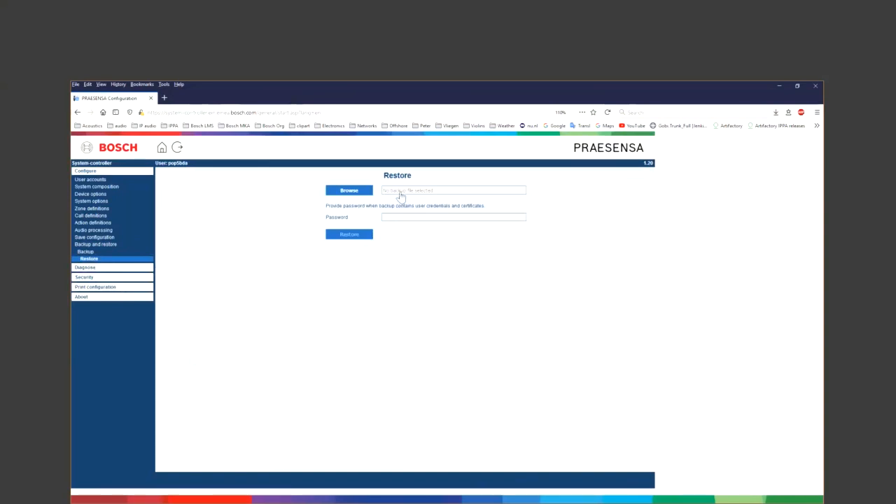
left_click(357, 194)
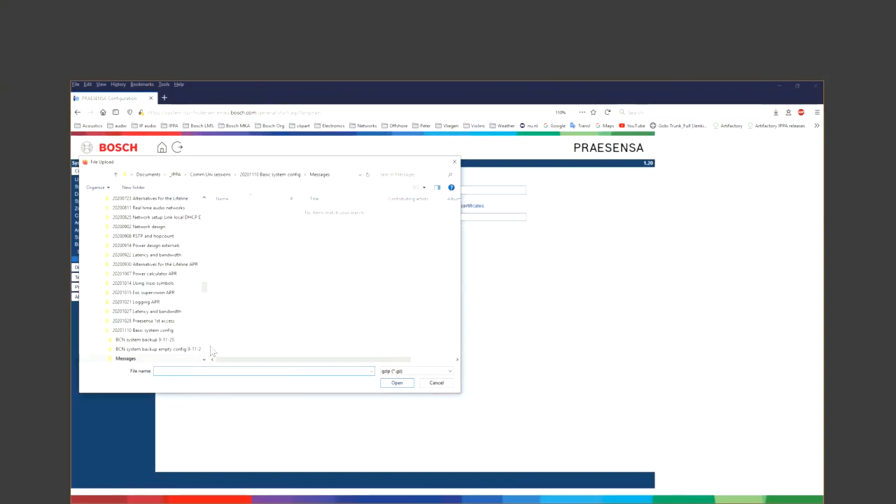
left_click_drag(204, 289, 203, 203)
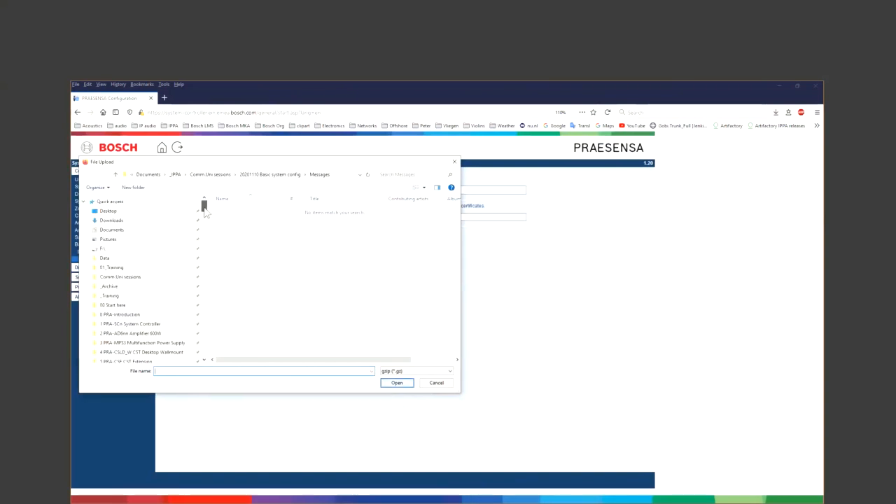
left_click(147, 221)
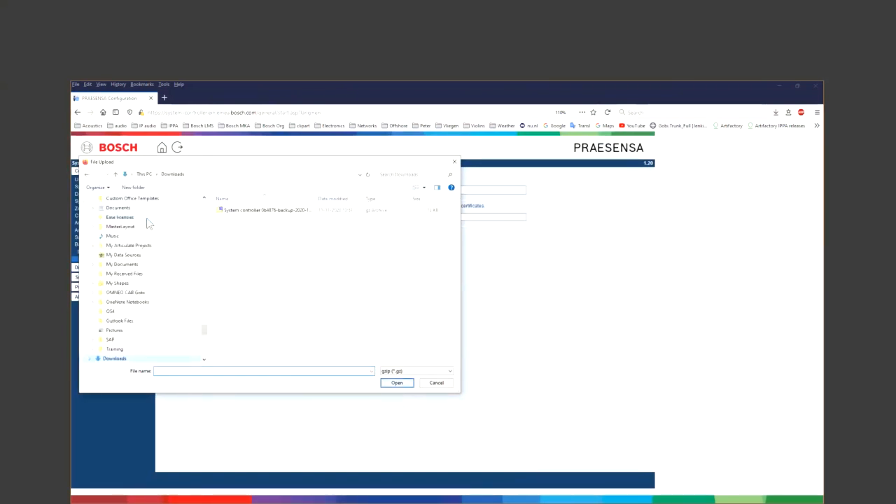
left_click(218, 212)
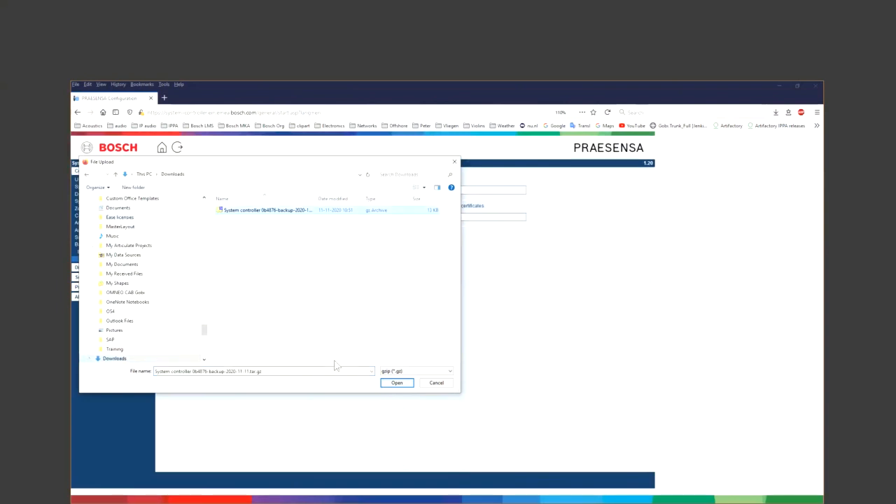
left_click(392, 382)
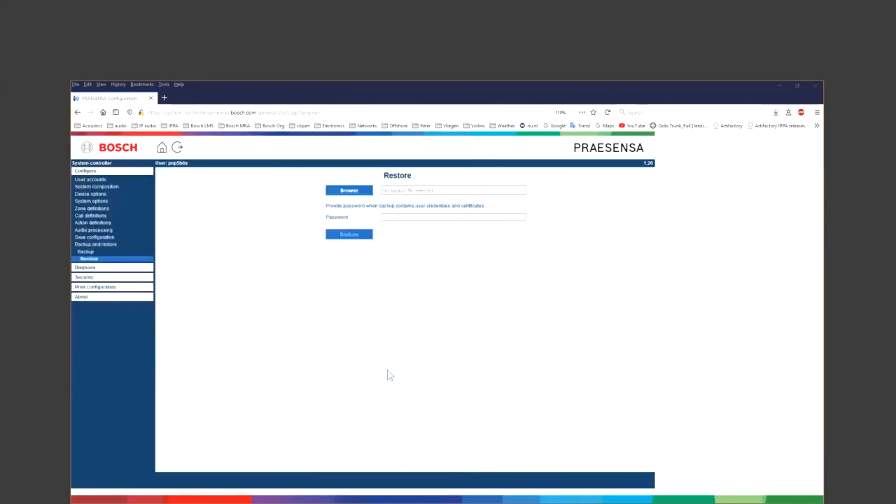
- Enter the backup file's password, then advance to the webinar's Topics Recap slide
left_click(386, 218)
type("•••••")
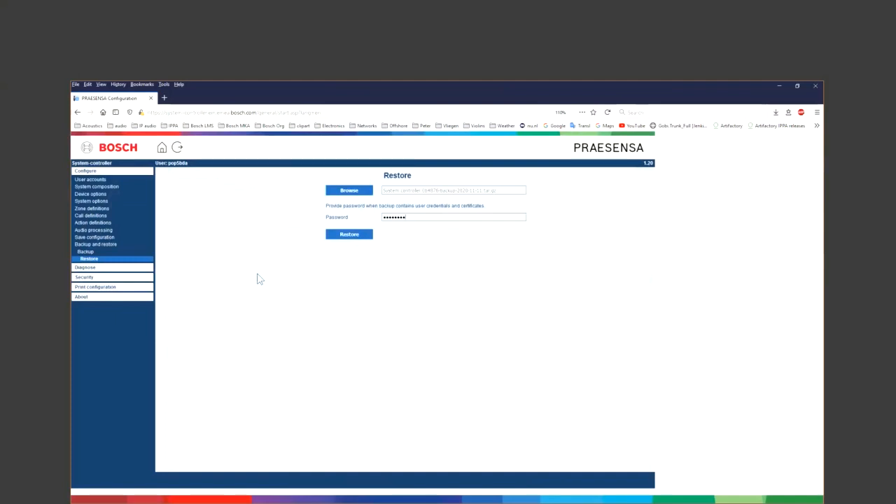
left_click(268, 293)
- Reveal each recap bullet in turn: calls, audio outputs, BGM requirements, and backup and restore
left_click(269, 293)
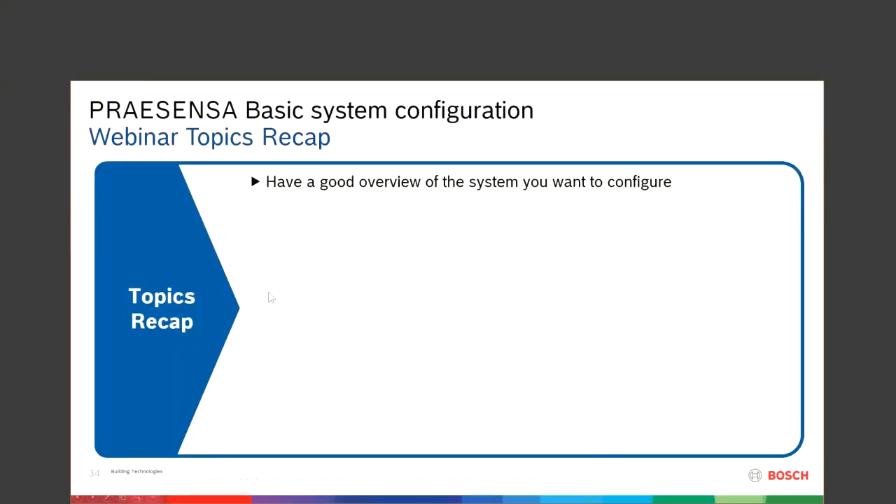
left_click(268, 293)
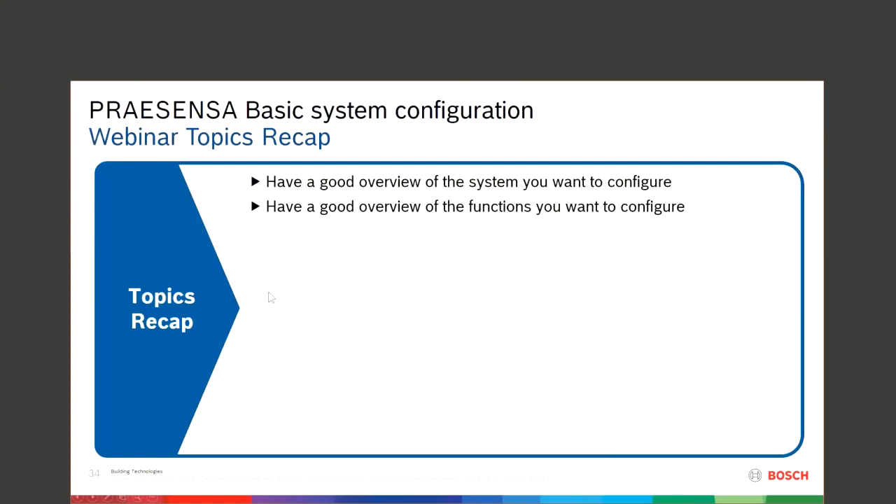
left_click(268, 293)
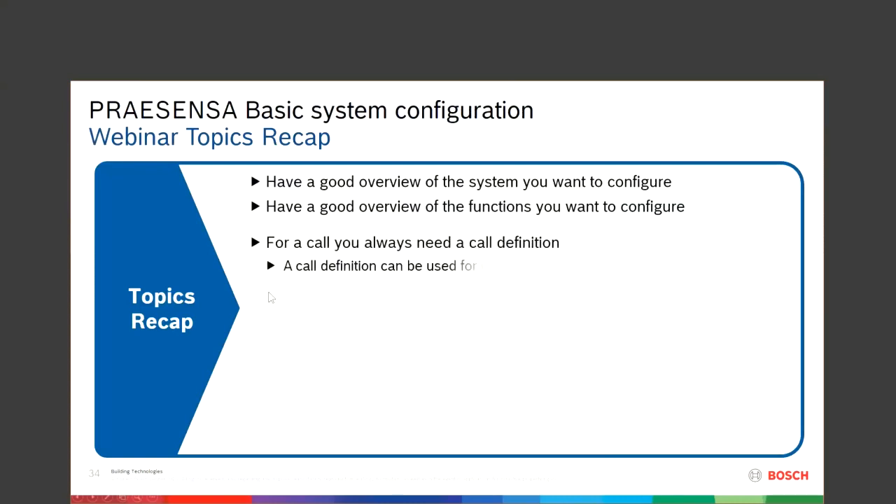
left_click(269, 293)
left_click(269, 293)
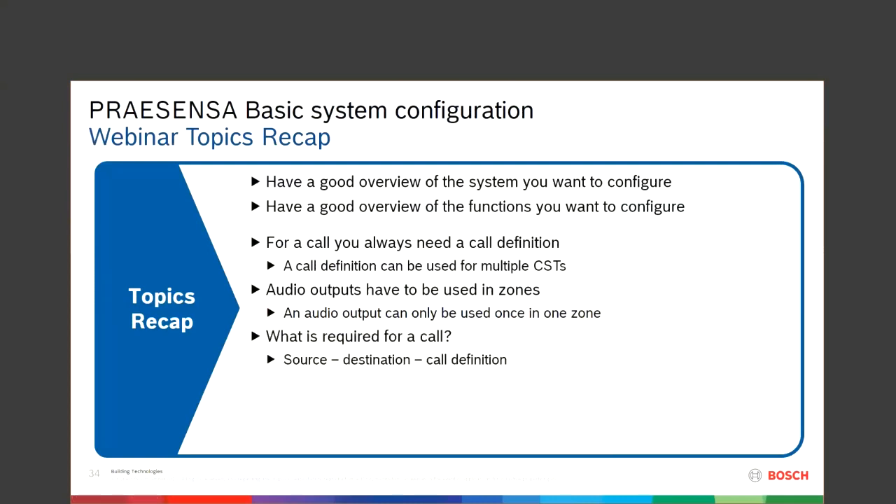
key("Right")
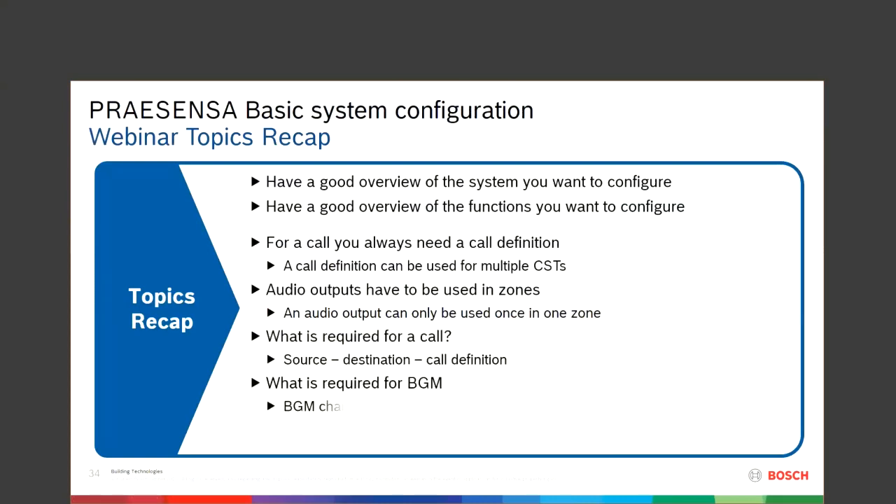
key("Right")
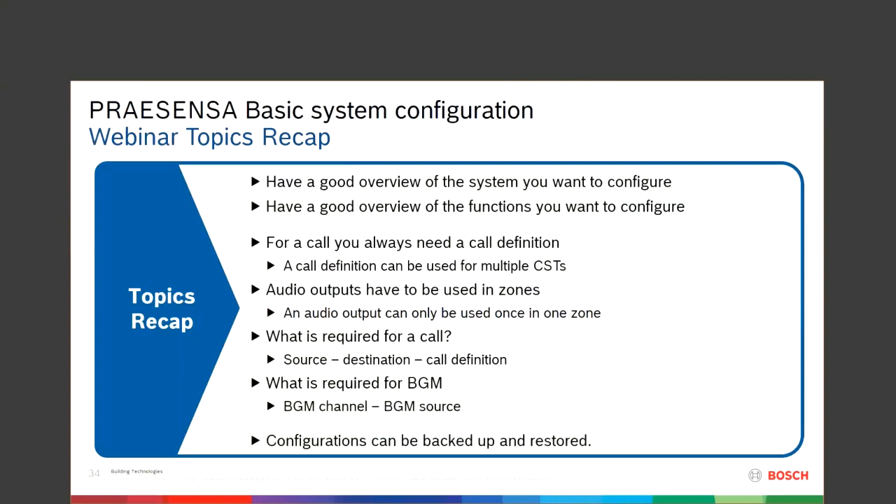